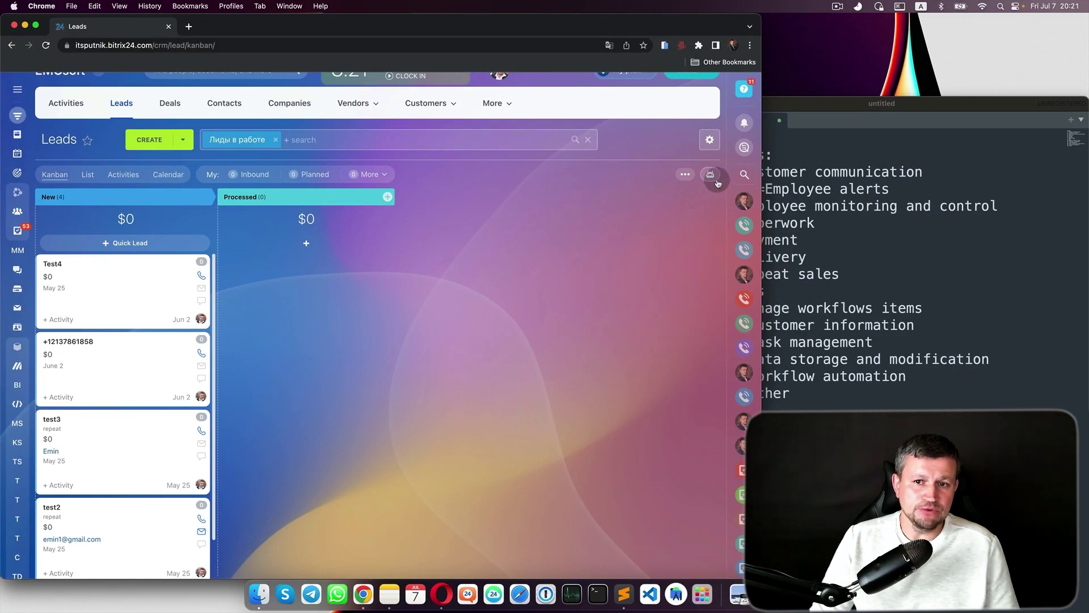
# Start adding an automation rule for leads and review the rule groups from Customer communication through Repeat sales
pyautogui.click(711, 176)
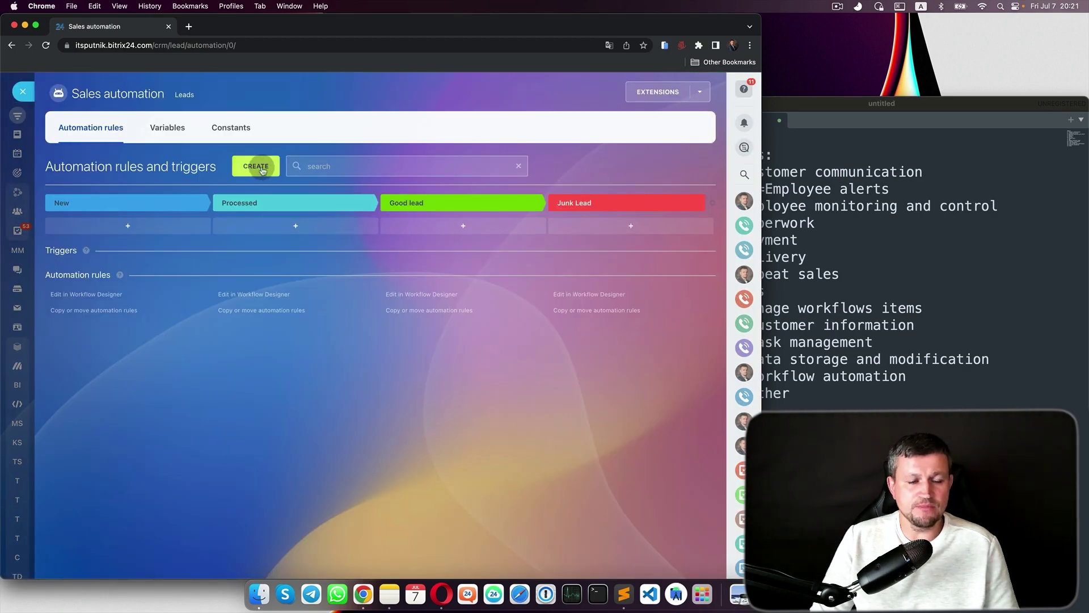
pyautogui.click(262, 171)
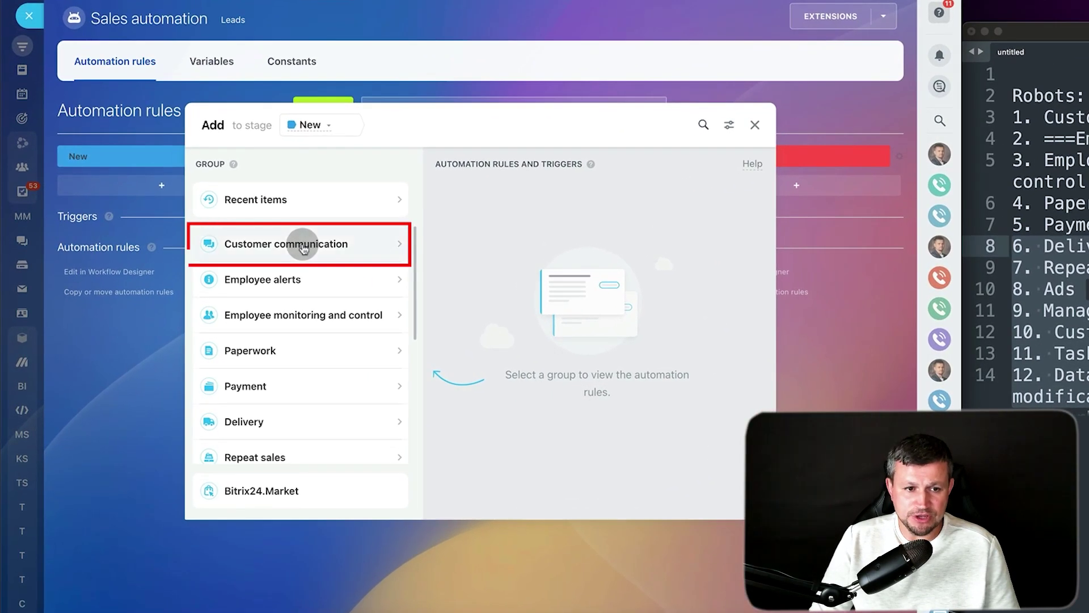
pyautogui.click(293, 249)
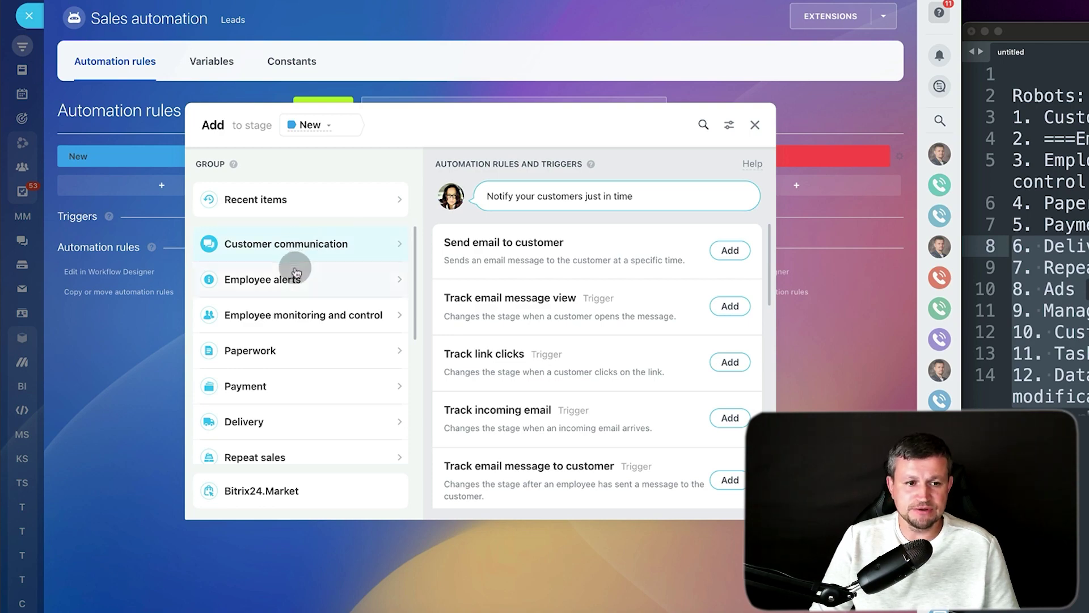
pyautogui.click(295, 271)
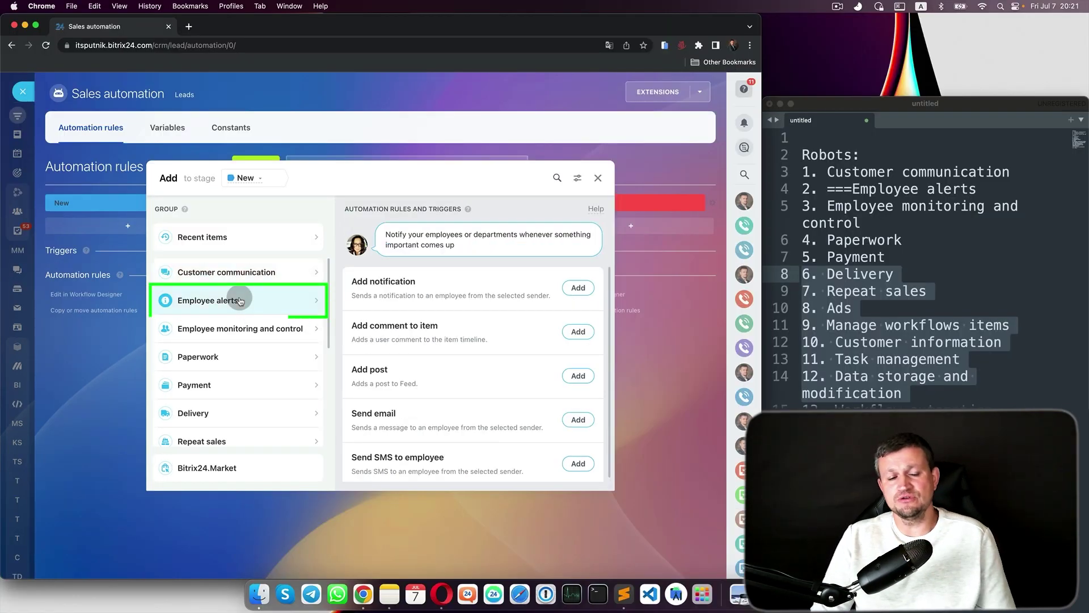
pyautogui.click(249, 328)
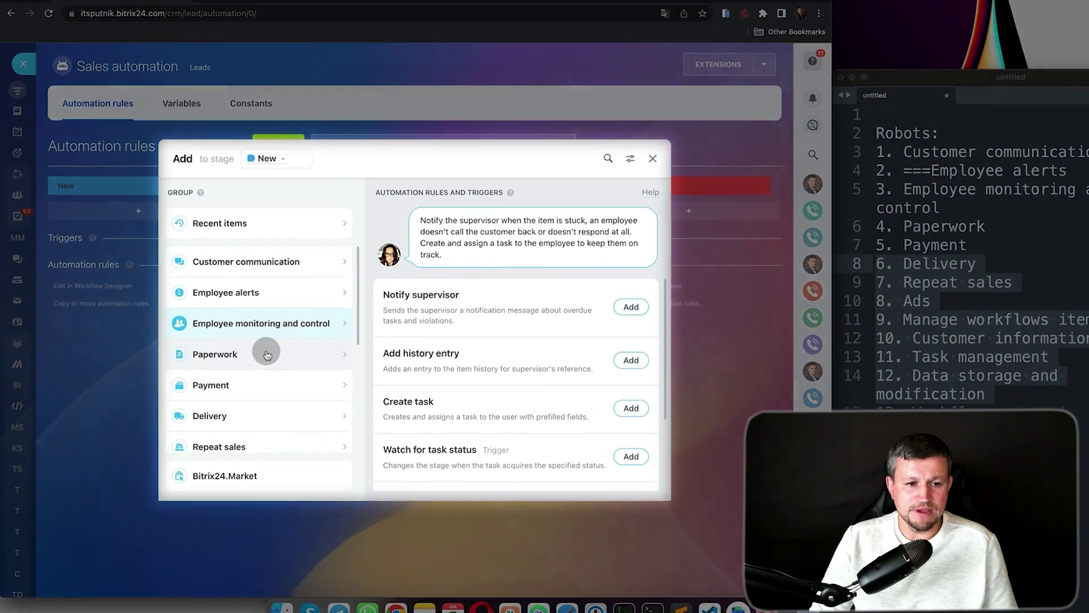
pyautogui.click(235, 355)
pyautogui.click(275, 382)
pyautogui.click(276, 414)
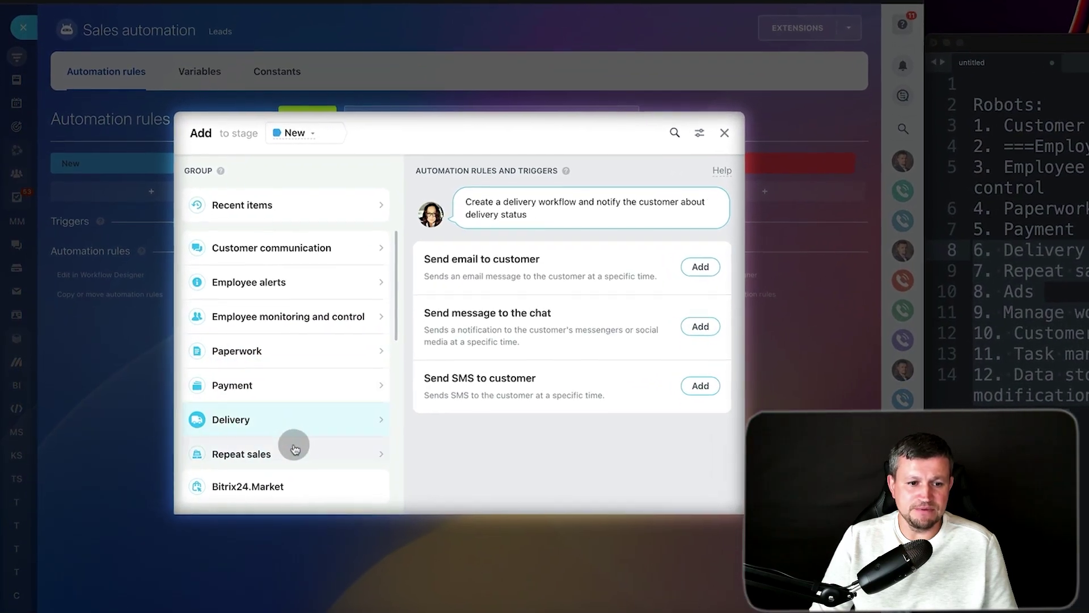
pyautogui.click(278, 447)
# Review the rules and triggers in the remaining groups, from Ads through Other
pyautogui.scroll(-2, 274, 443)
pyautogui.scroll(-3, 296, 397)
pyautogui.click(302, 233)
pyautogui.click(309, 270)
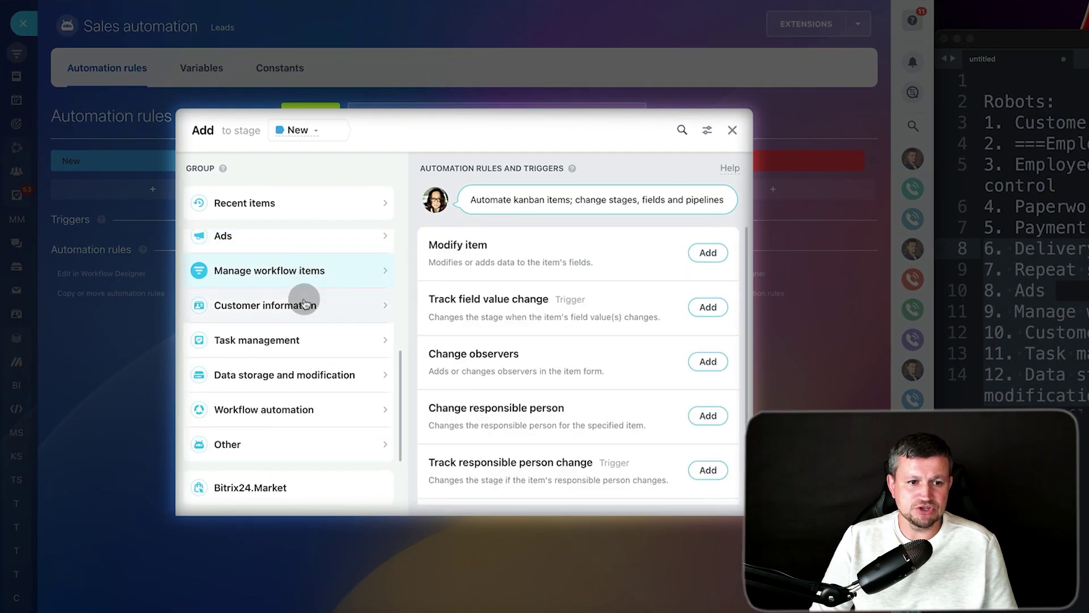
pyautogui.click(305, 307)
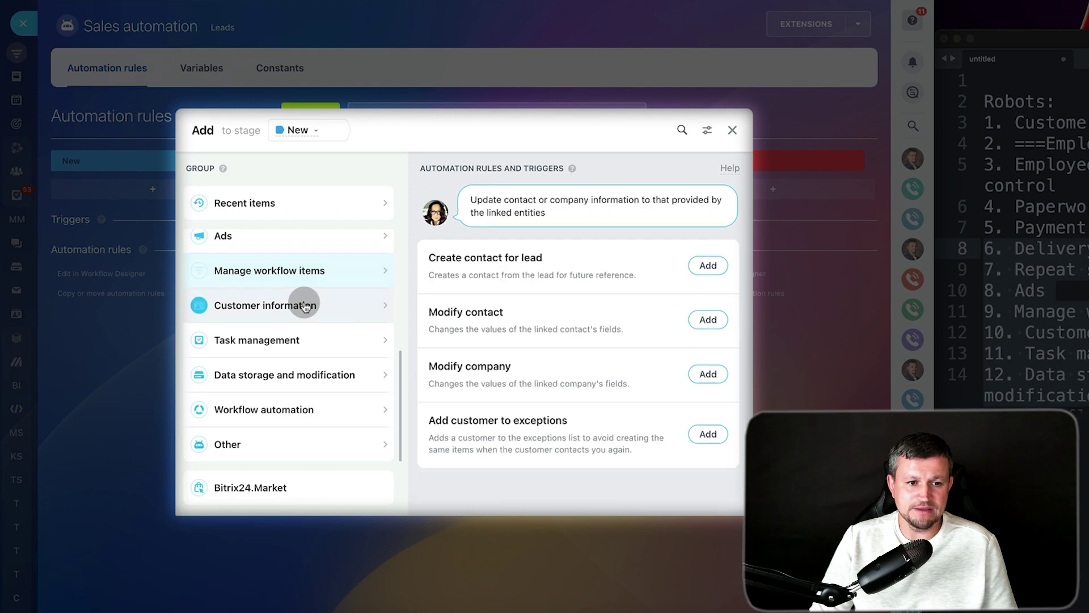
pyautogui.click(299, 342)
pyautogui.click(304, 379)
pyautogui.click(302, 412)
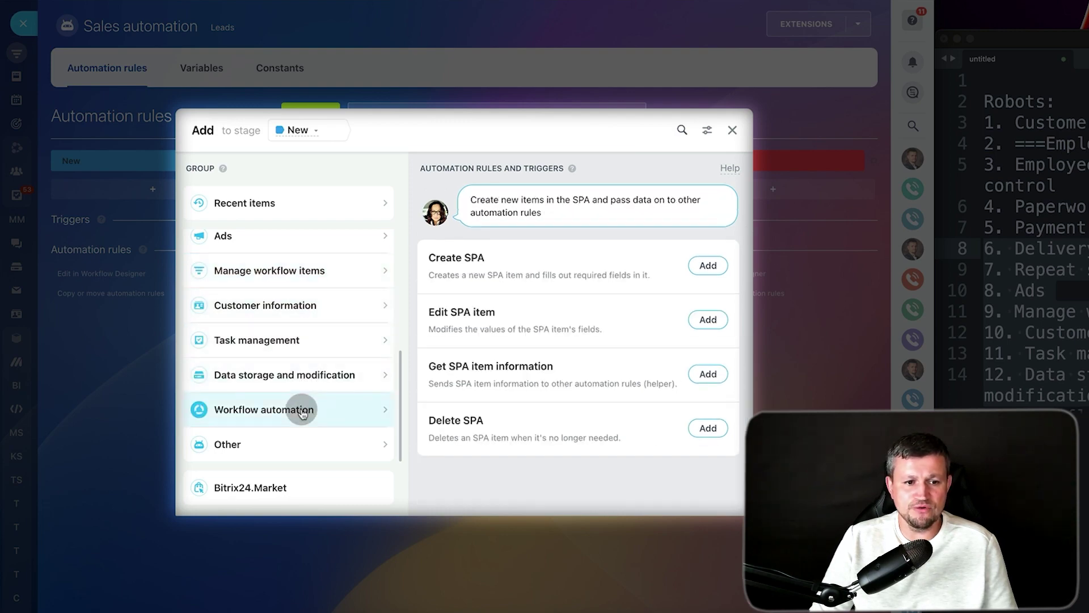
pyautogui.click(305, 449)
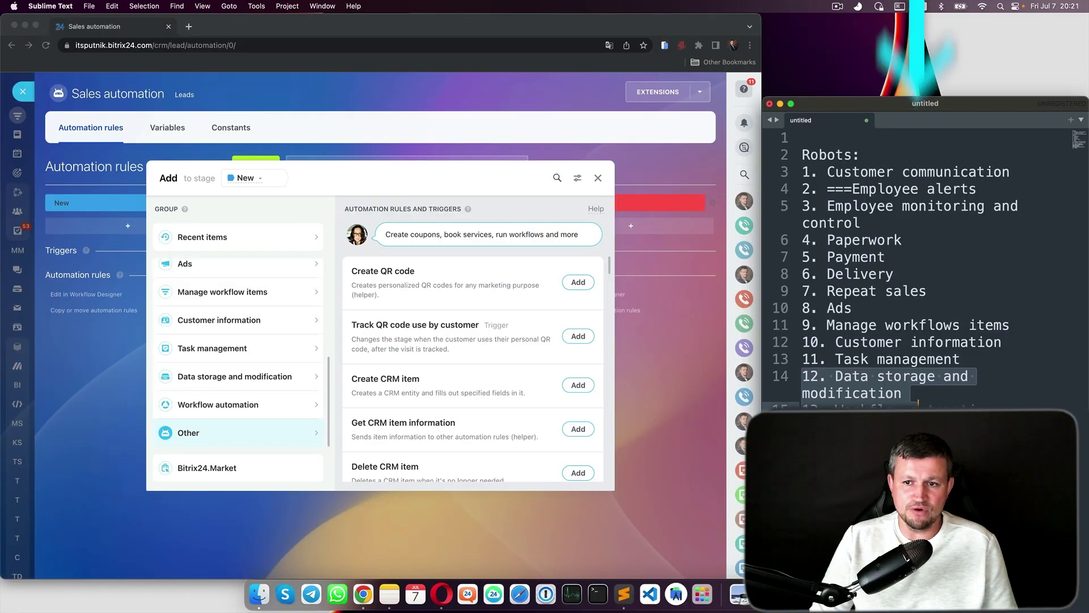
# Switch to Sublime Text and highlight the numbered list of robot groups to read through it
pyautogui.moveTo(984, 414); pyautogui.dragTo(1006, 259)
pyautogui.moveTo(819, 282); pyautogui.dragTo(790, 164)
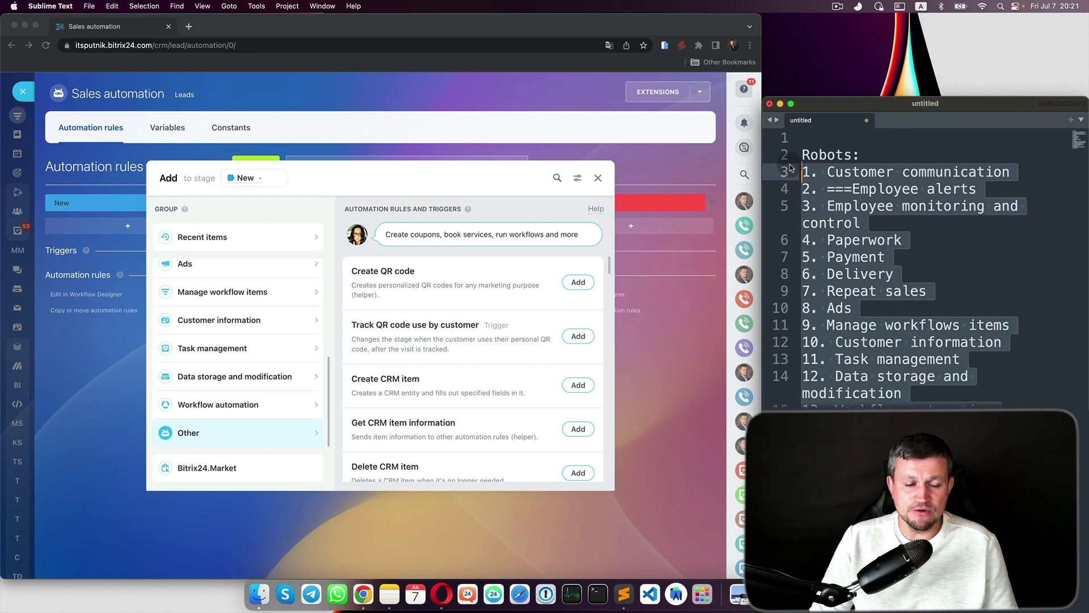
pyautogui.scroll(5, 250, 353)
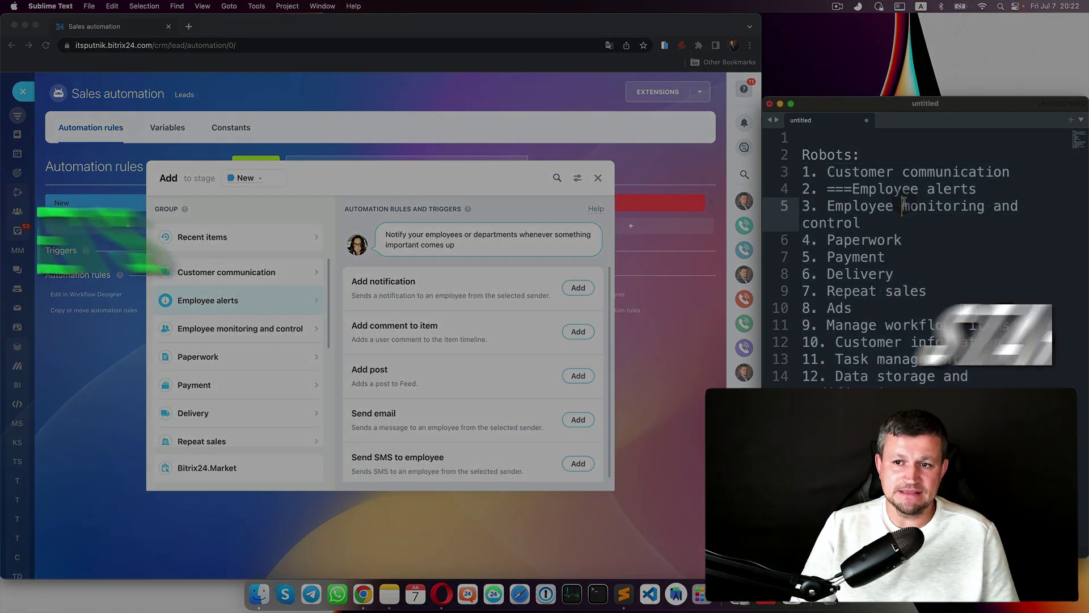
pyautogui.click(902, 206)
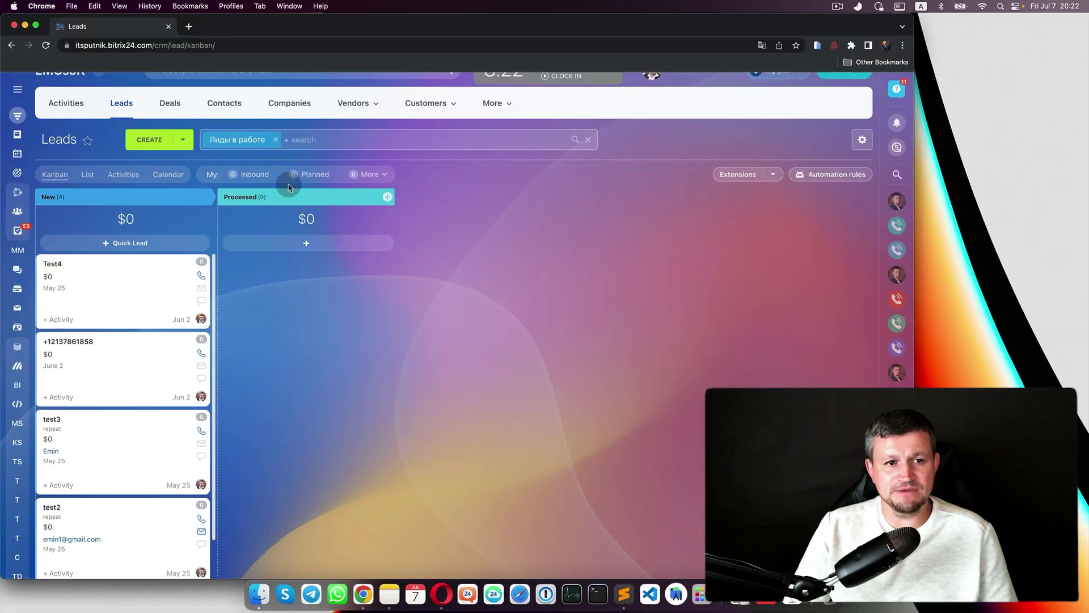
# View the leads as a list, by activities and in the calendar, and return to the Kanban view
pyautogui.click(85, 179)
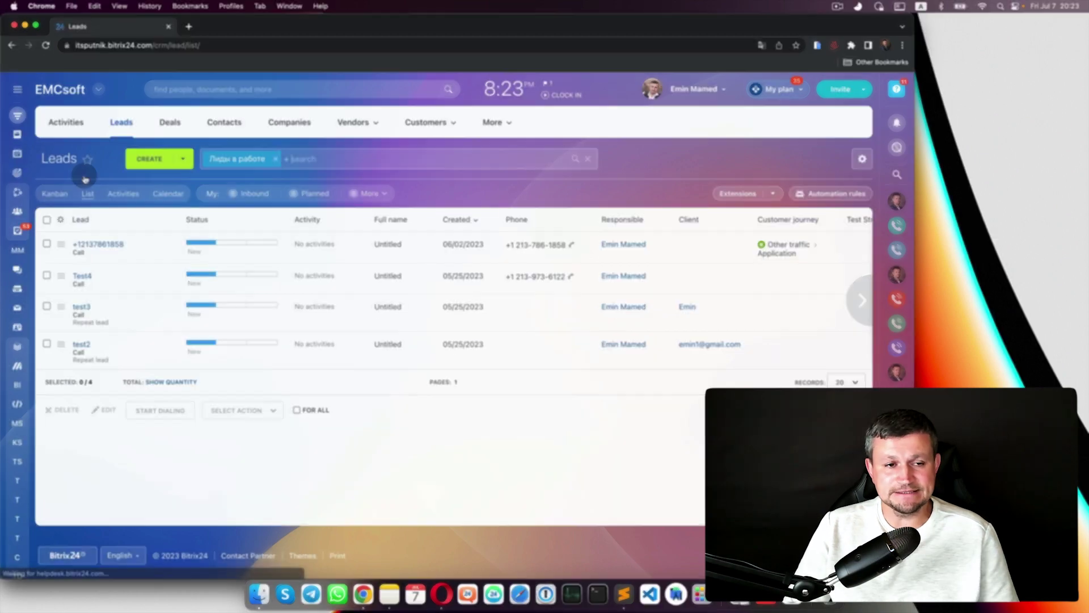
pyautogui.click(122, 202)
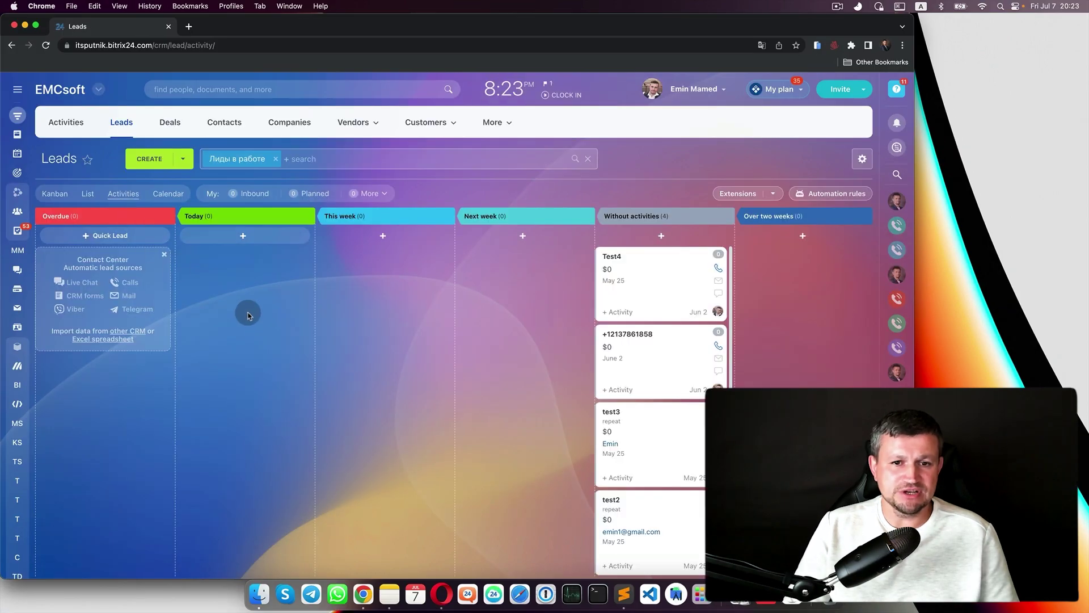
pyautogui.click(168, 193)
pyautogui.click(55, 193)
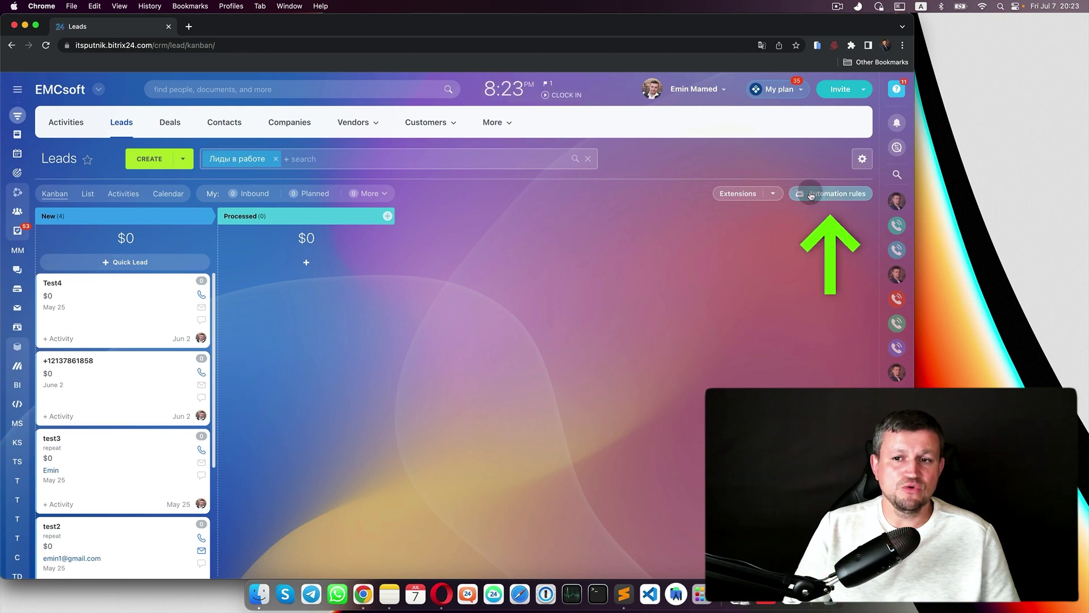
# Open the automation rules for leads
pyautogui.click(812, 194)
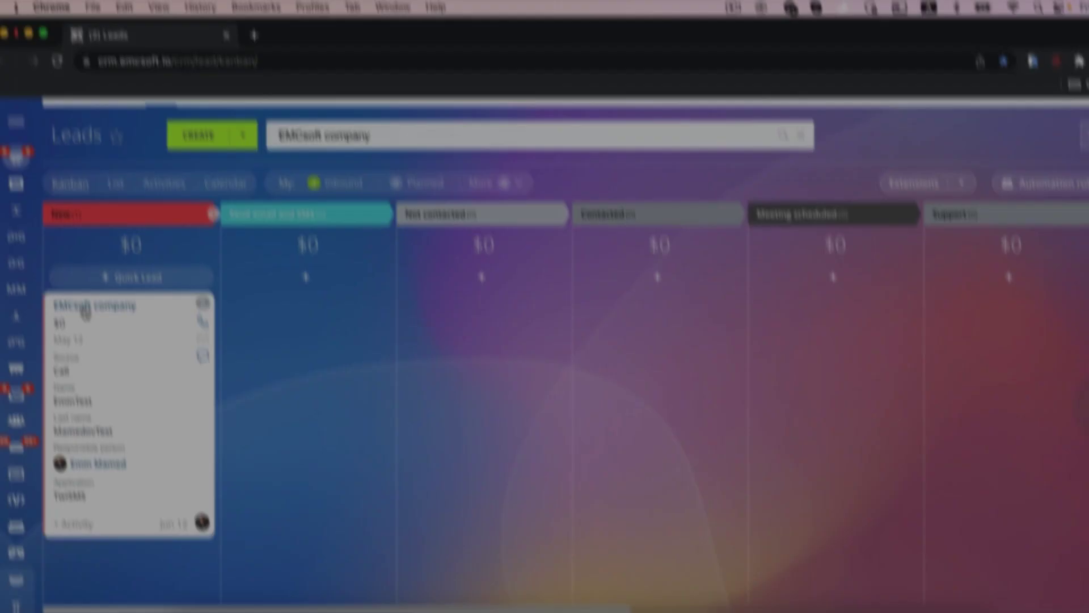
# Send the EMCsoft company lead an SMS that greets the customer by name and says "Waiting in our office"
pyautogui.write('Hello')
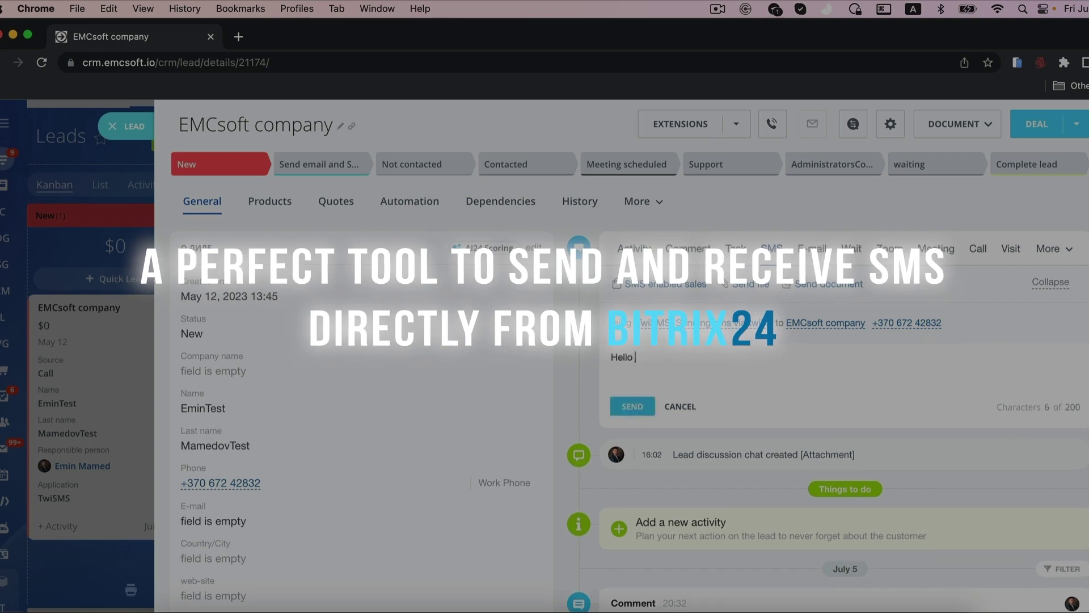
pyautogui.write(' Emin! Waiting in our office')
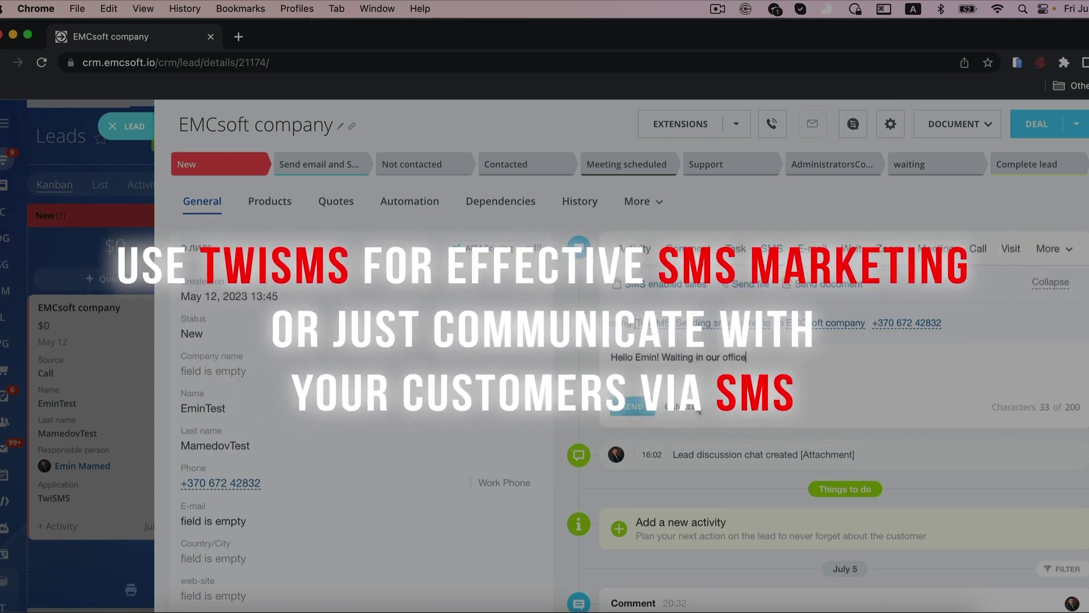
pyautogui.click(630, 407)
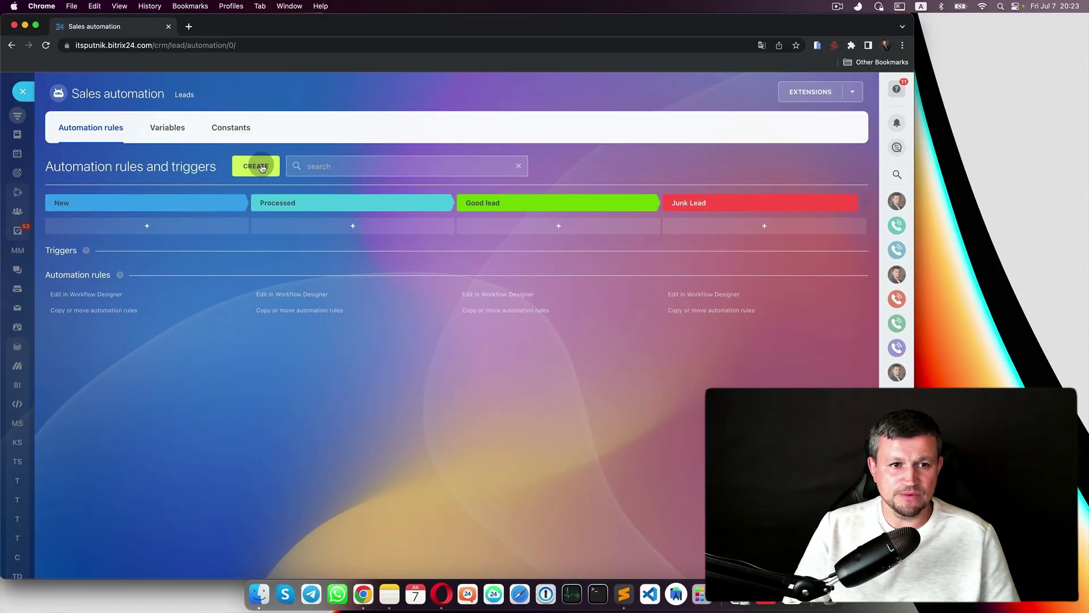
# Create an "Add notification" rule from the Employee alerts group for the New stage
pyautogui.click(256, 167)
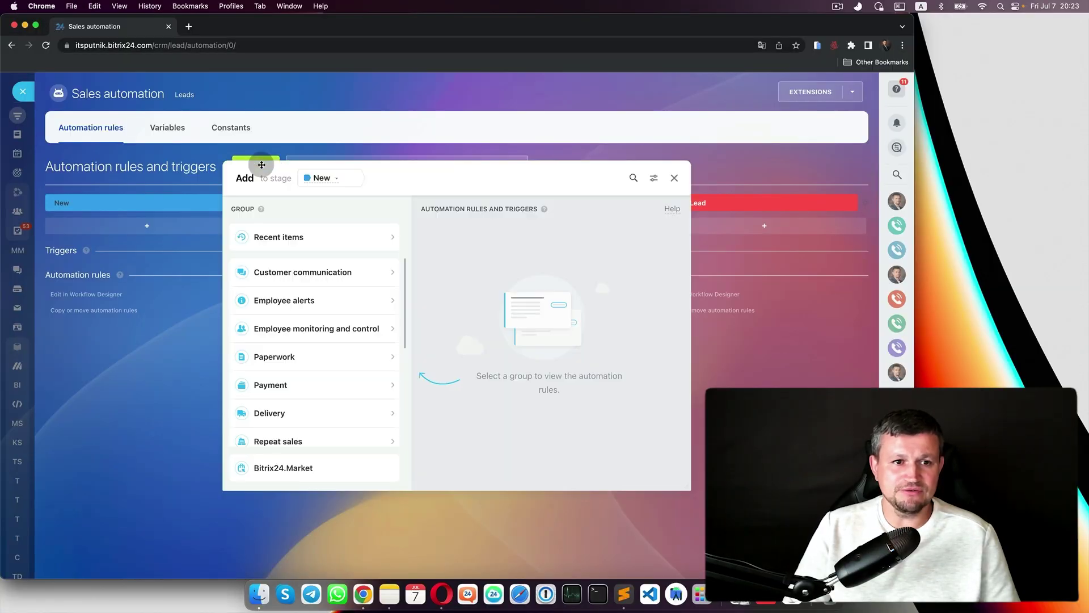
pyautogui.click(343, 304)
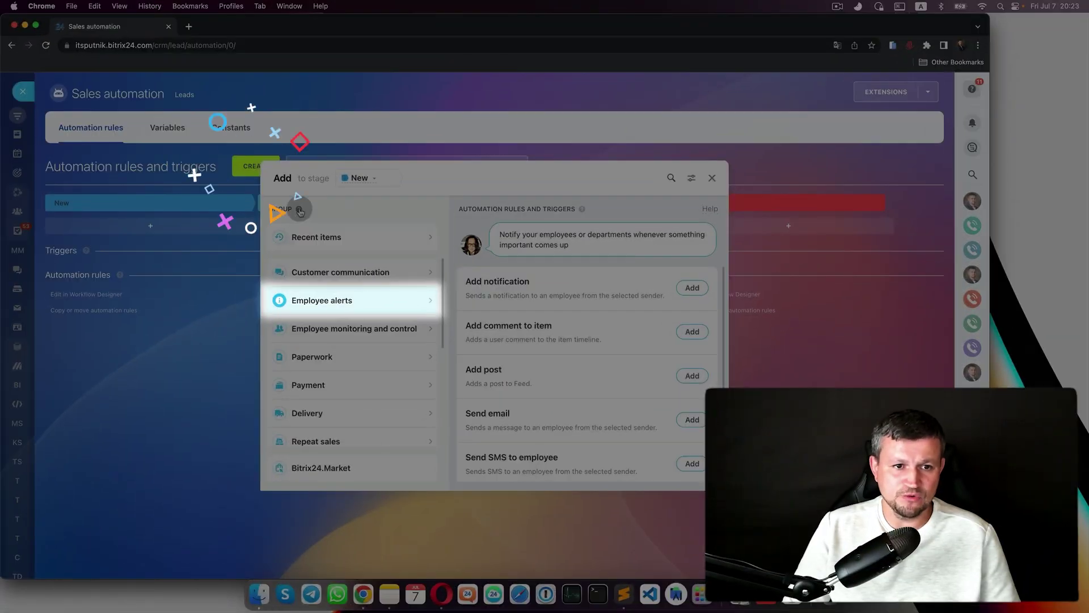
pyautogui.moveTo(296, 215)
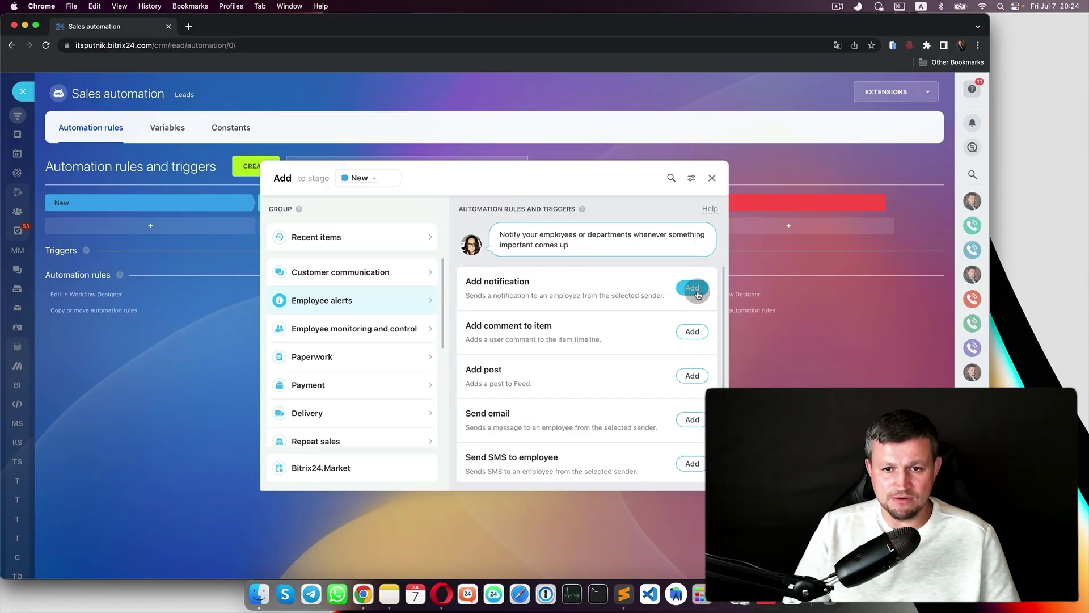
pyautogui.click(693, 289)
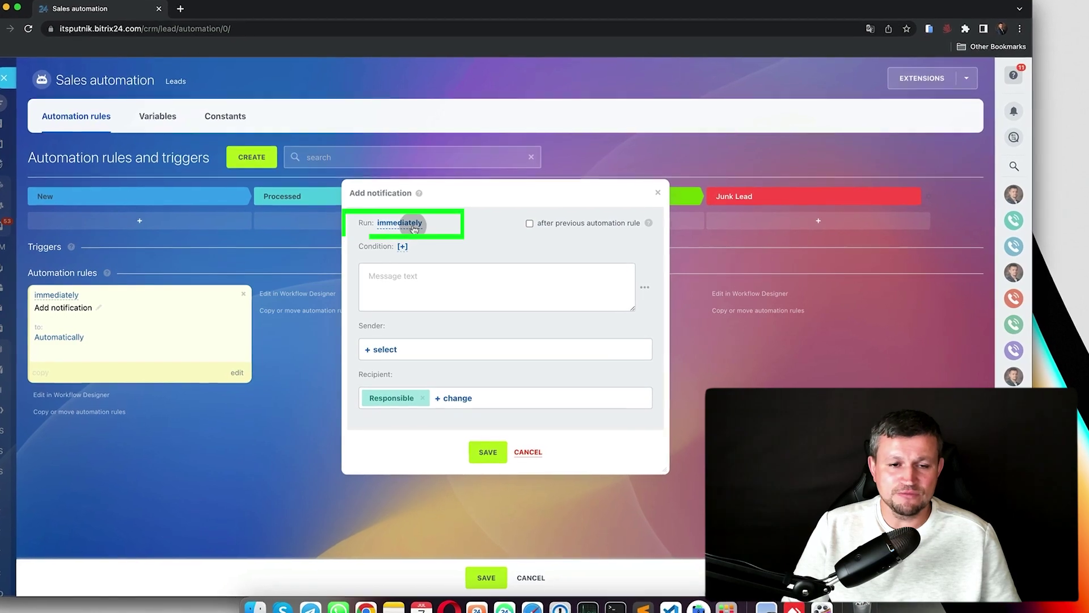
# Try a run delay of 10 days after the current time for the notification, and set it back to Current time
pyautogui.click(413, 227)
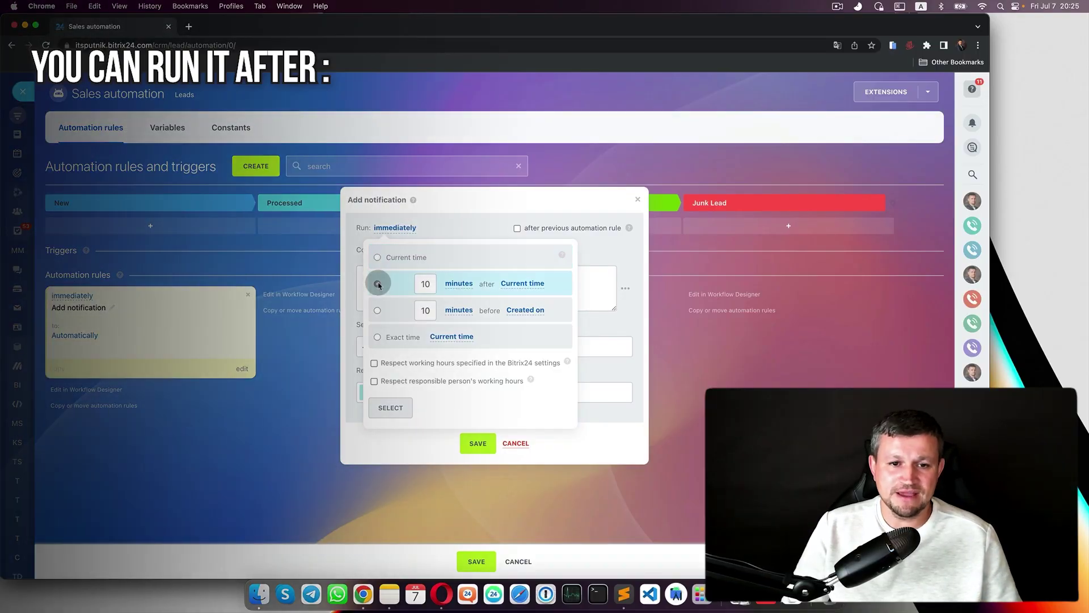
pyautogui.click(378, 285)
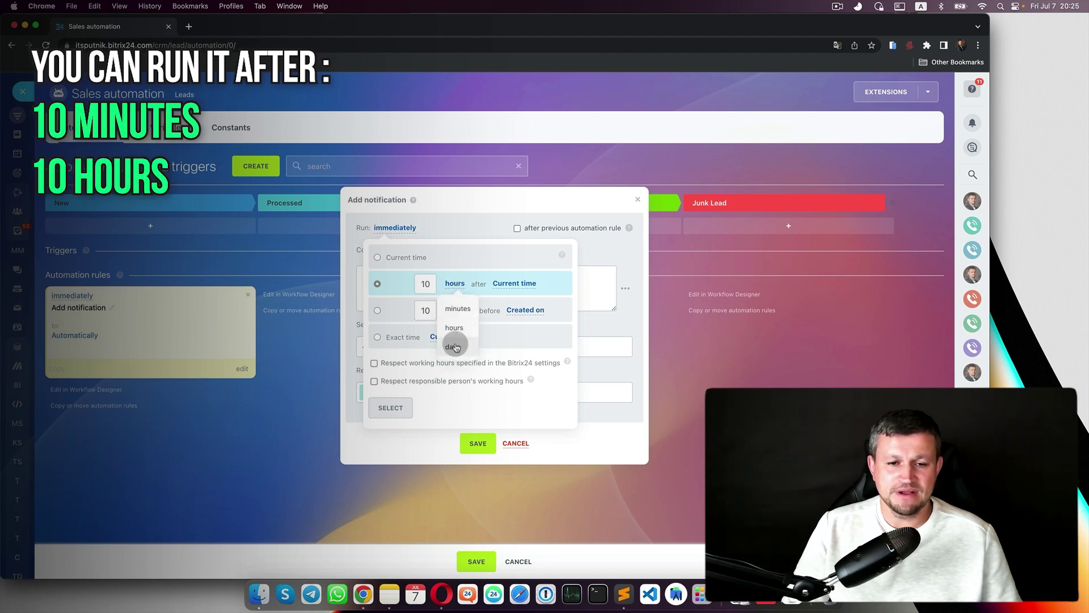
pyautogui.click(455, 347)
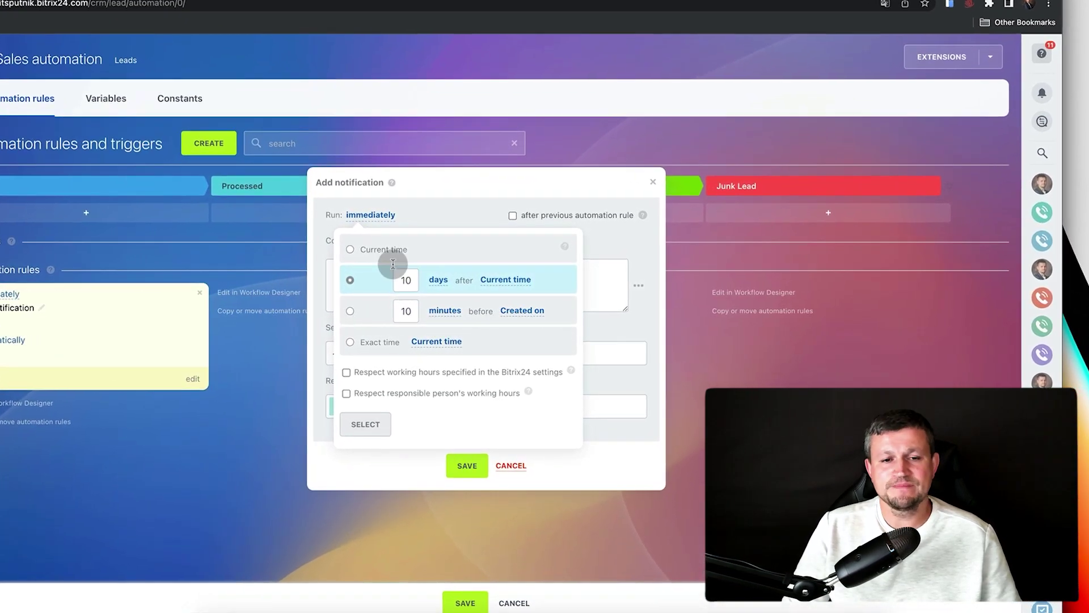
pyautogui.click(381, 253)
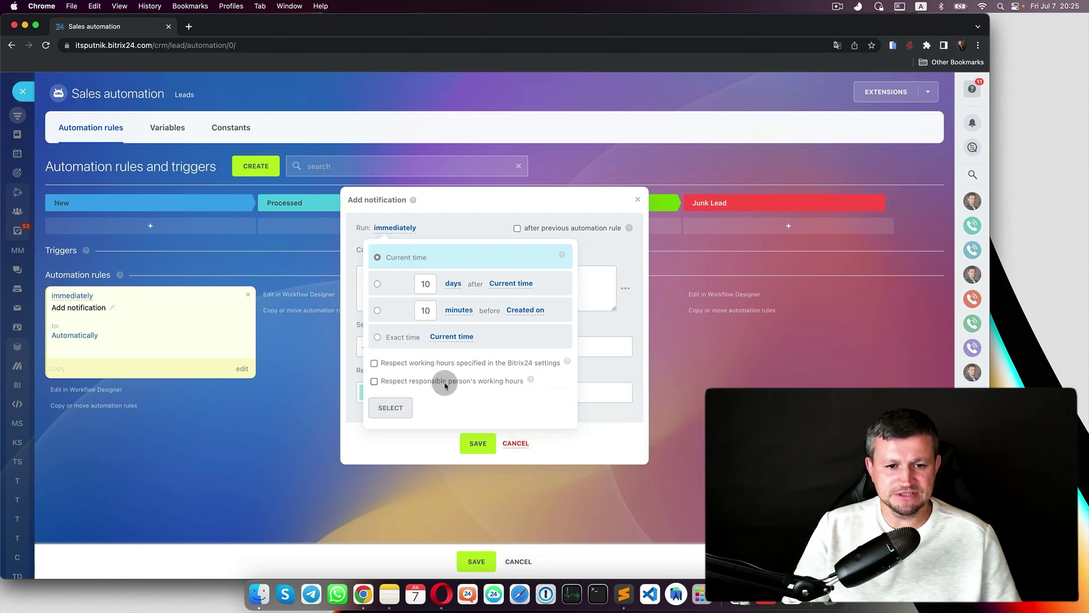
pyautogui.click(393, 410)
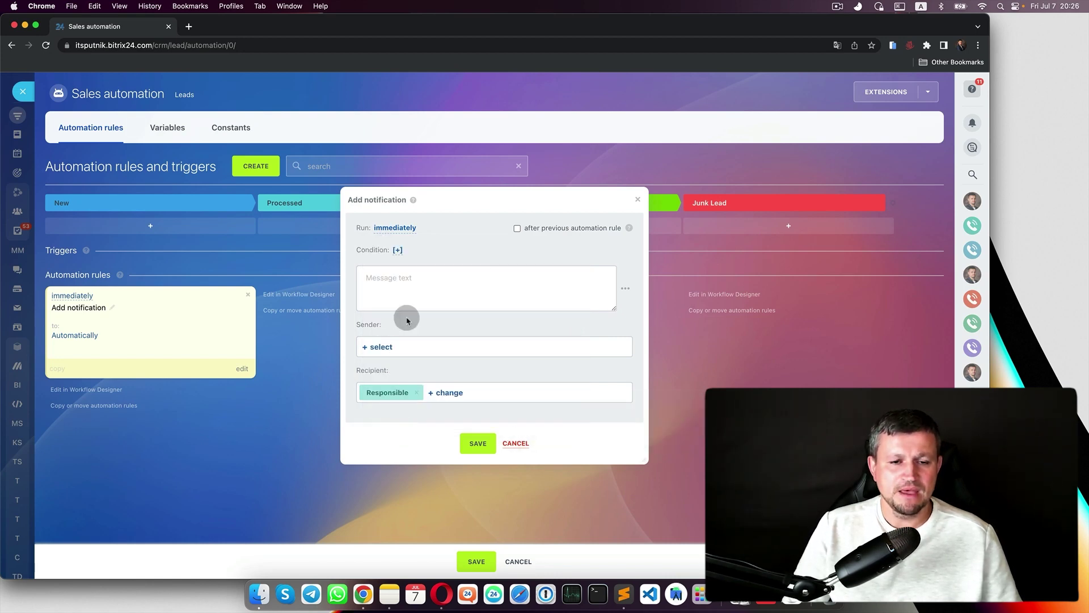
# Add an empty condition to the notification rule and remove it
pyautogui.click(397, 251)
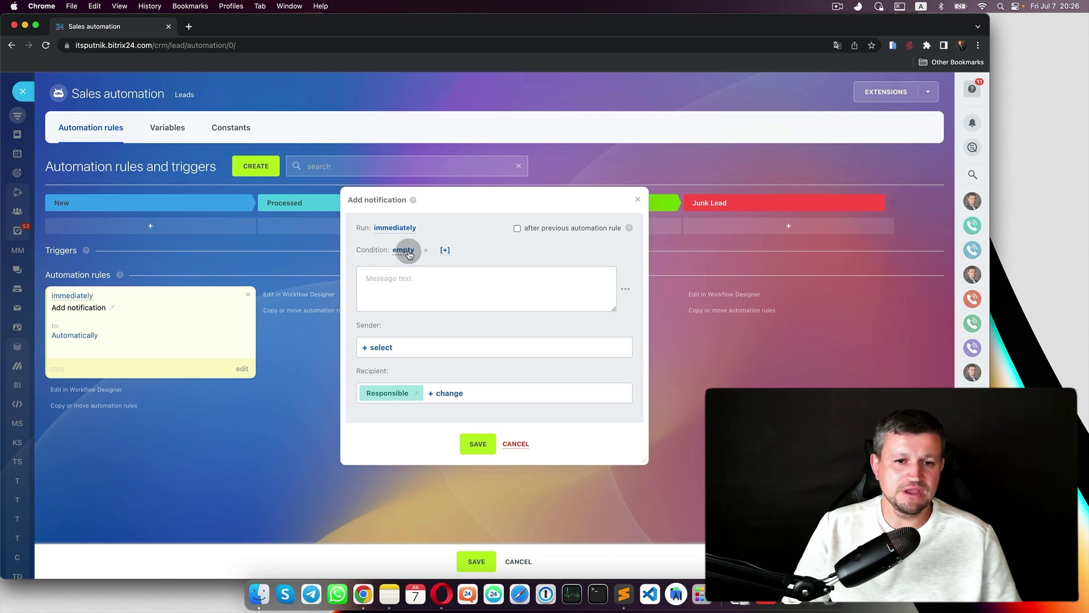
pyautogui.click(425, 252)
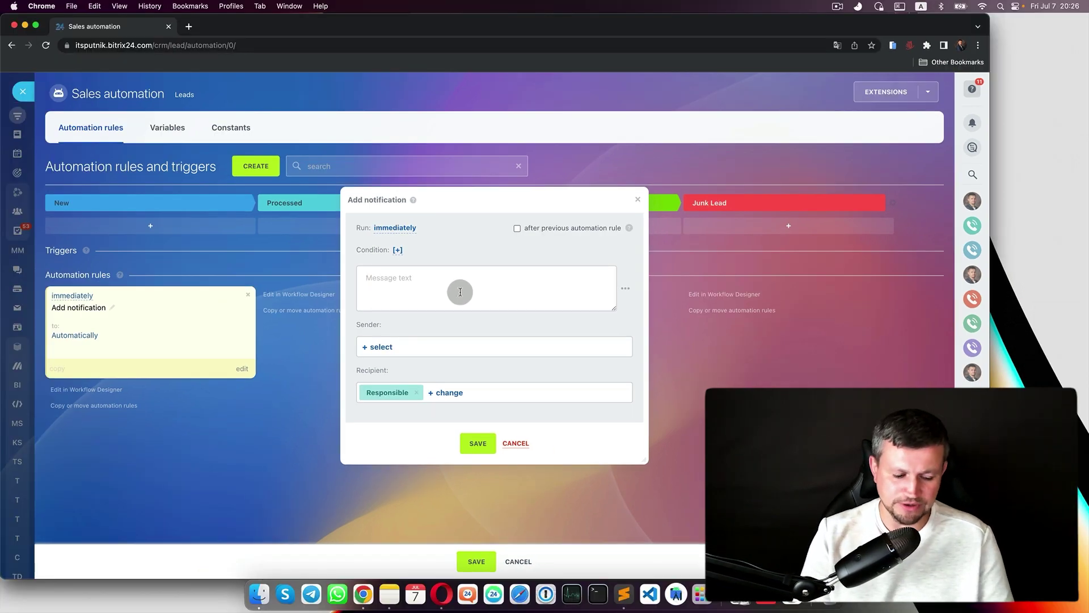
# Enter "A new Lead created" as the notification's message text
pyautogui.click(460, 292)
pyautogui.write('A new Lea')
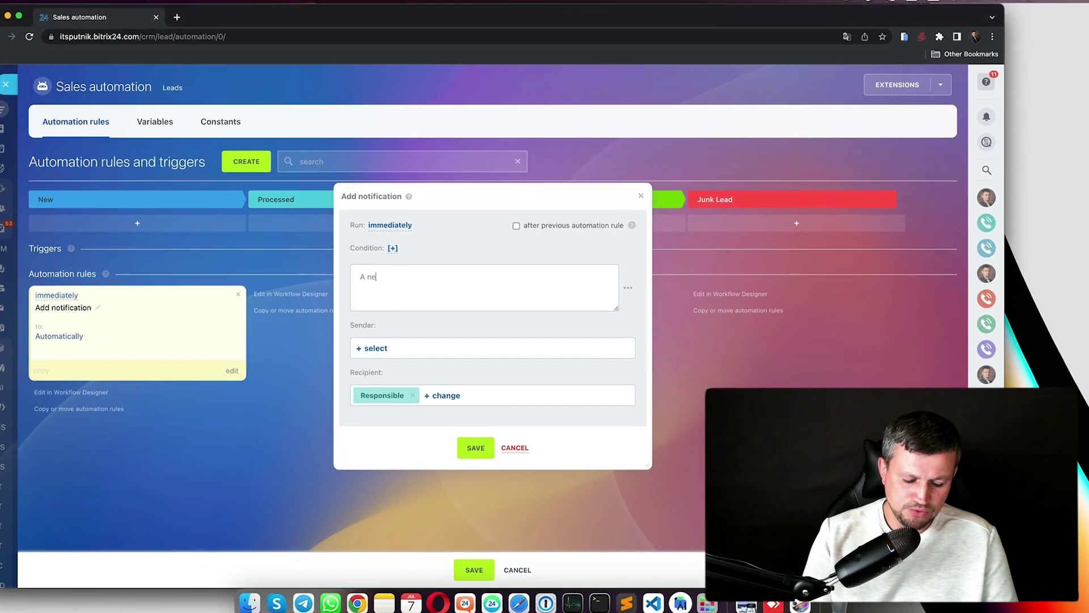
pyautogui.write('d created')
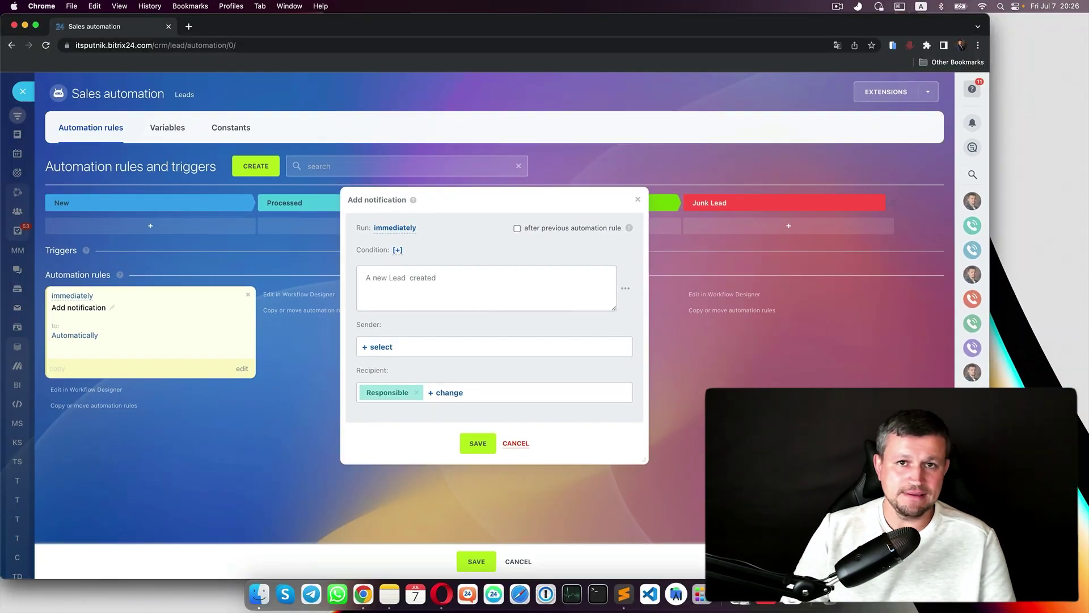
# Insert the {{Lead name}} placeholder before "created" in the notification message and end it with ". Please take an action!"
pyautogui.click(455, 277)
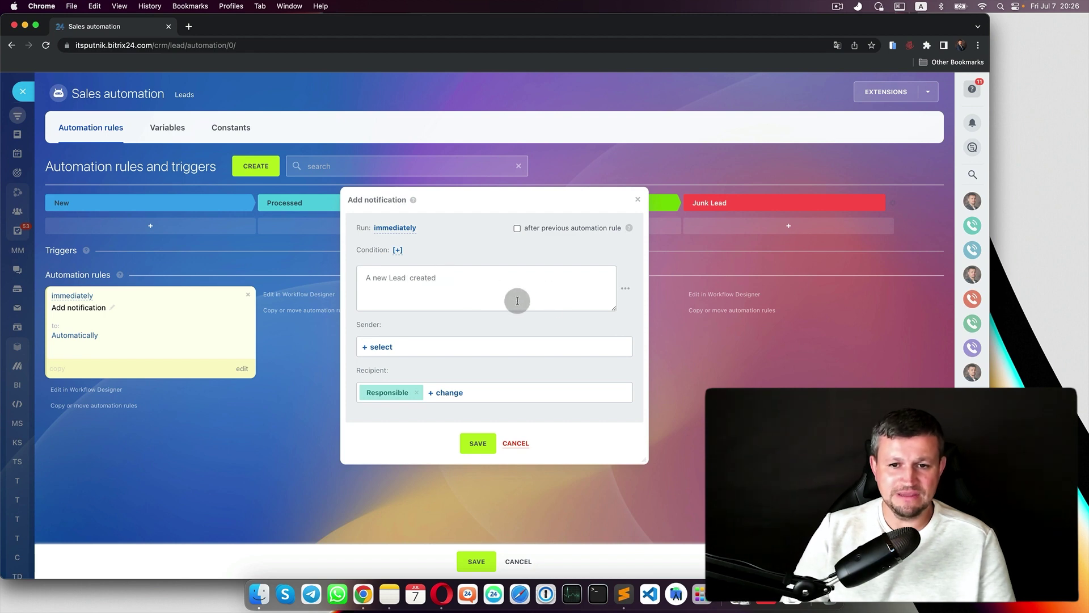
pyautogui.click(626, 291)
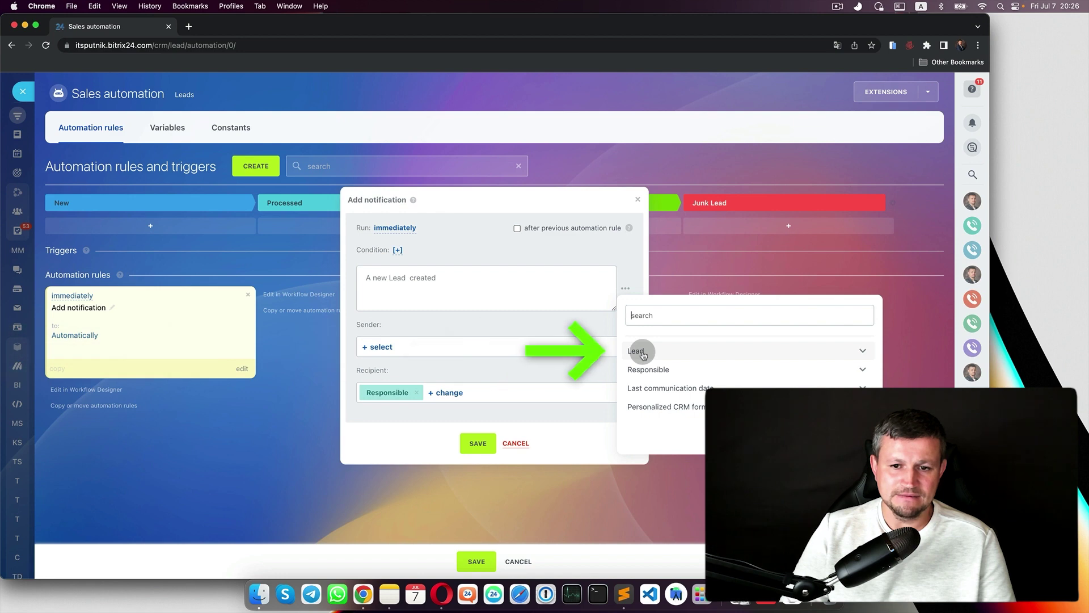
pyautogui.scroll(-2, 673, 395)
pyautogui.click(663, 400)
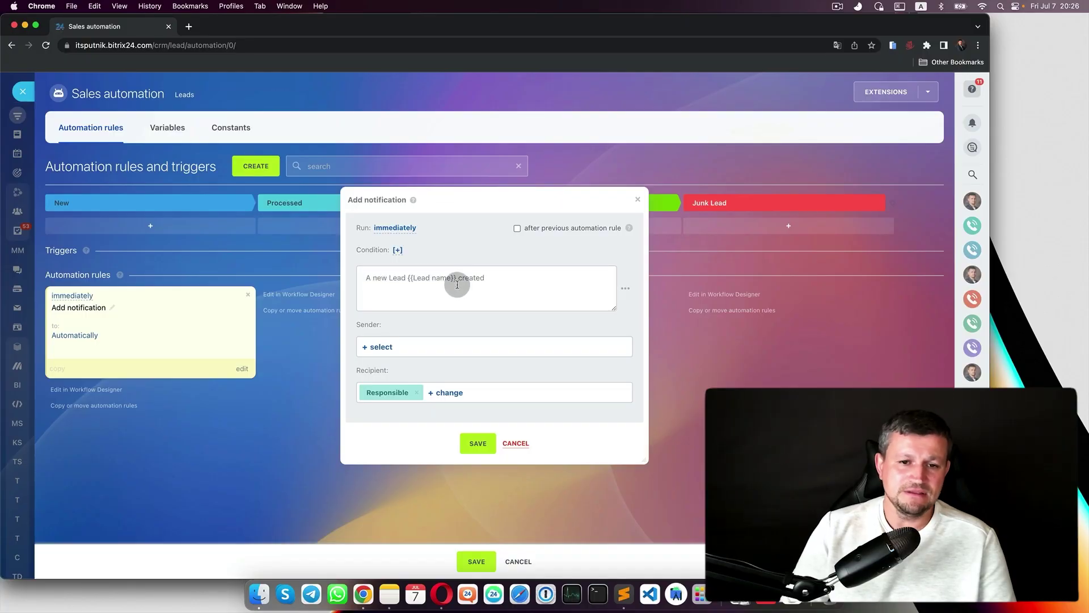
pyautogui.write('. Please taje an')
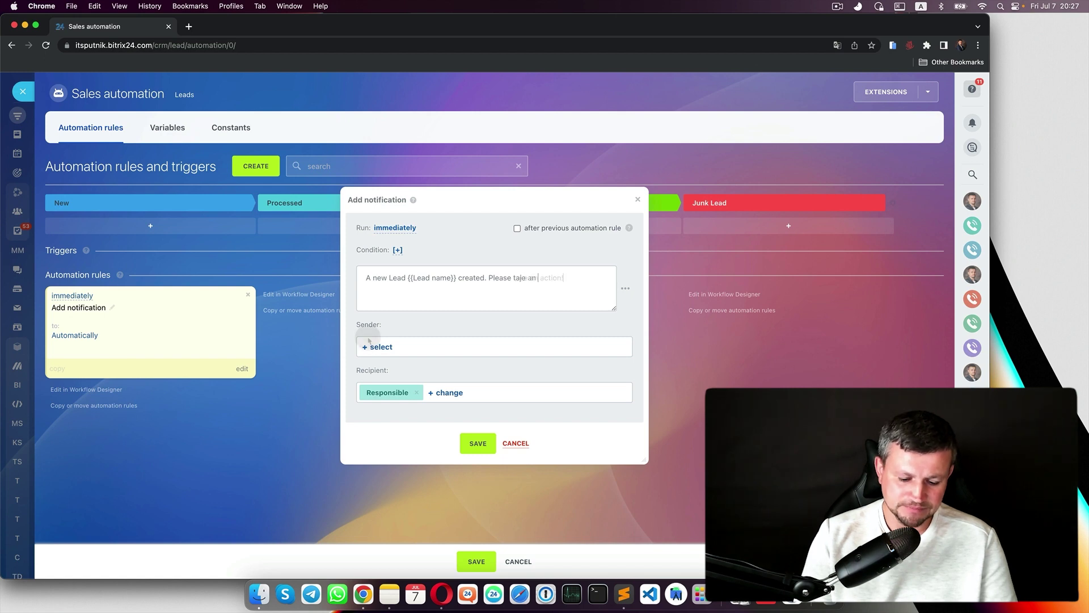
pyautogui.click(367, 327)
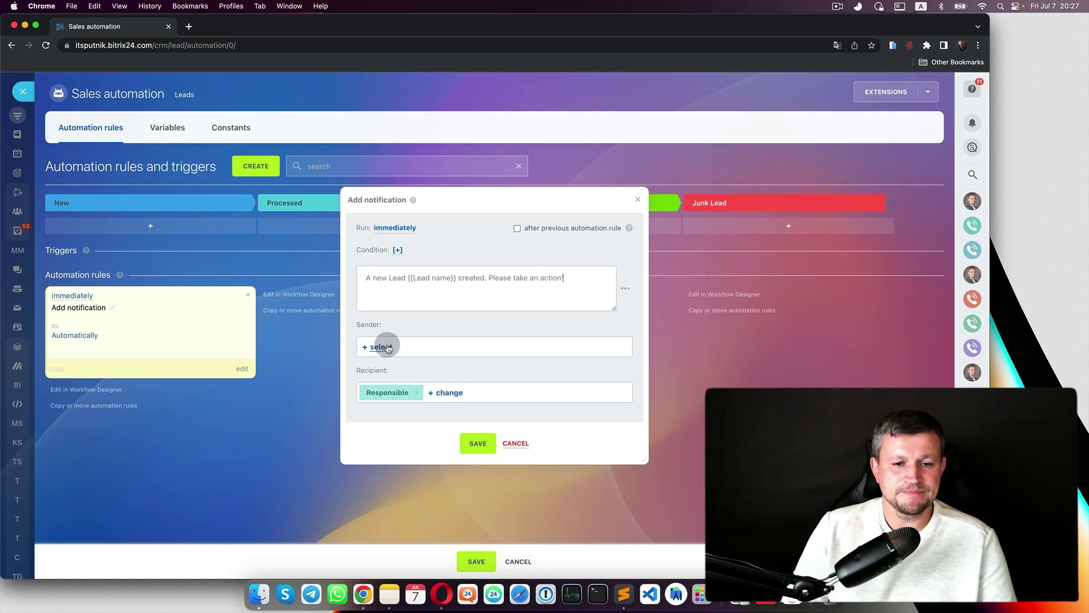
# Browse the departments and roles for the notification's sender, and choose the first employee among the recent items
pyautogui.click(388, 346)
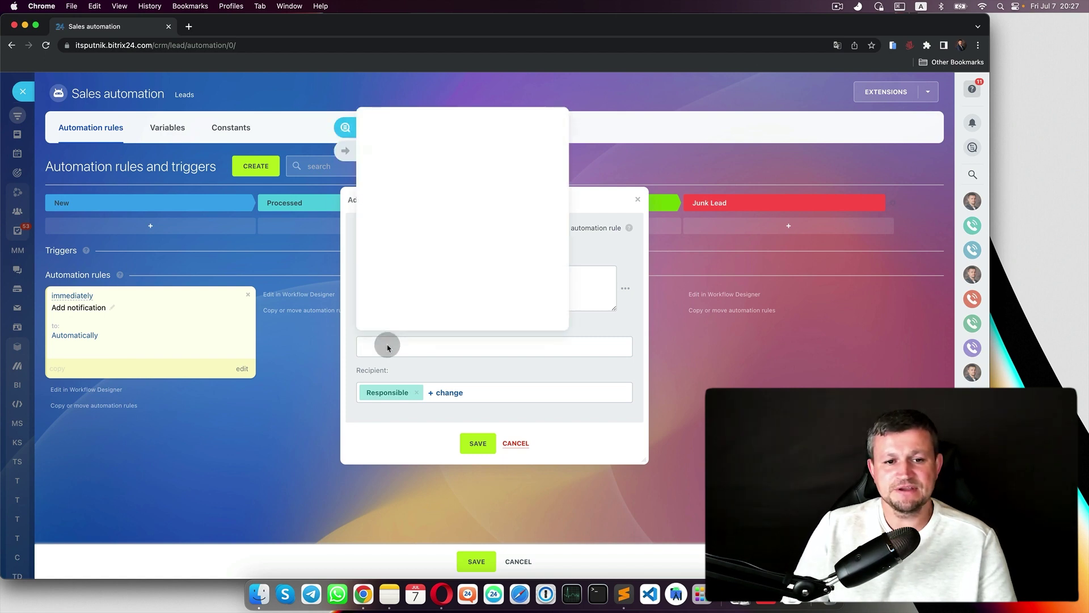
pyautogui.click(345, 174)
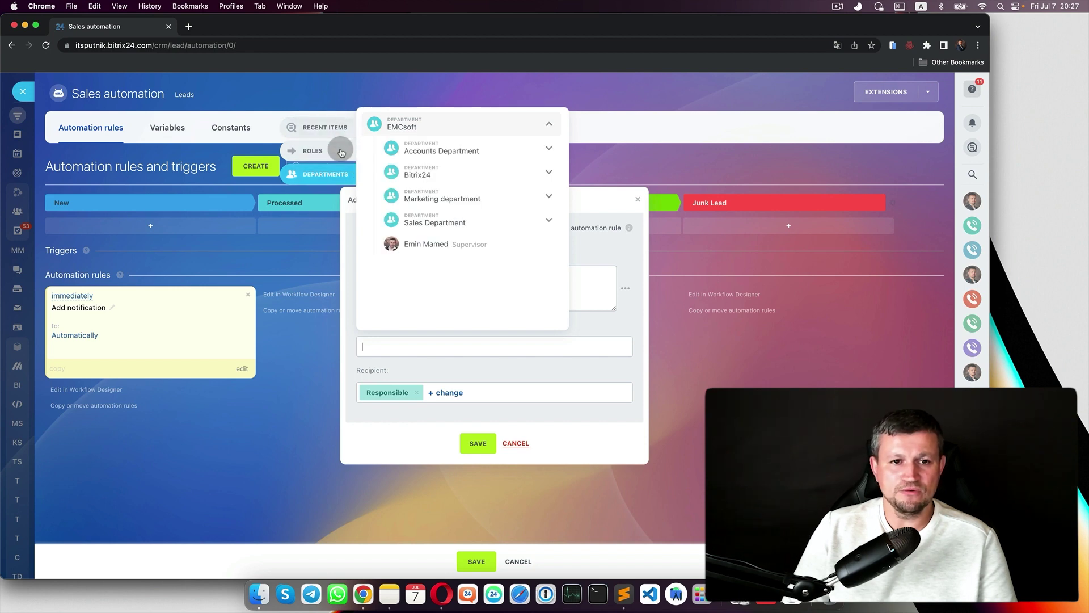
pyautogui.click(341, 152)
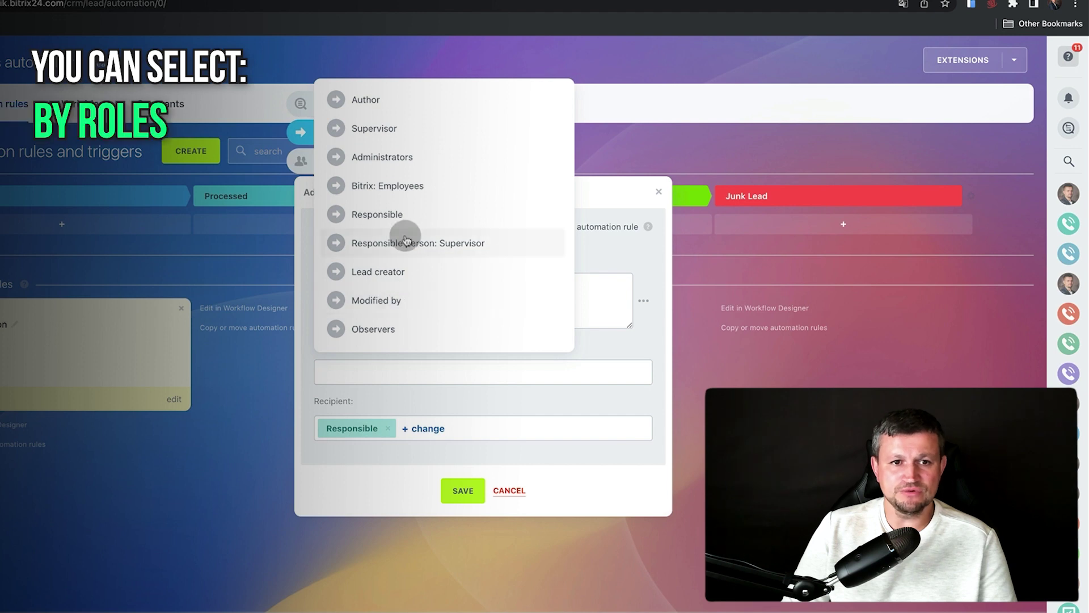
pyautogui.click(305, 105)
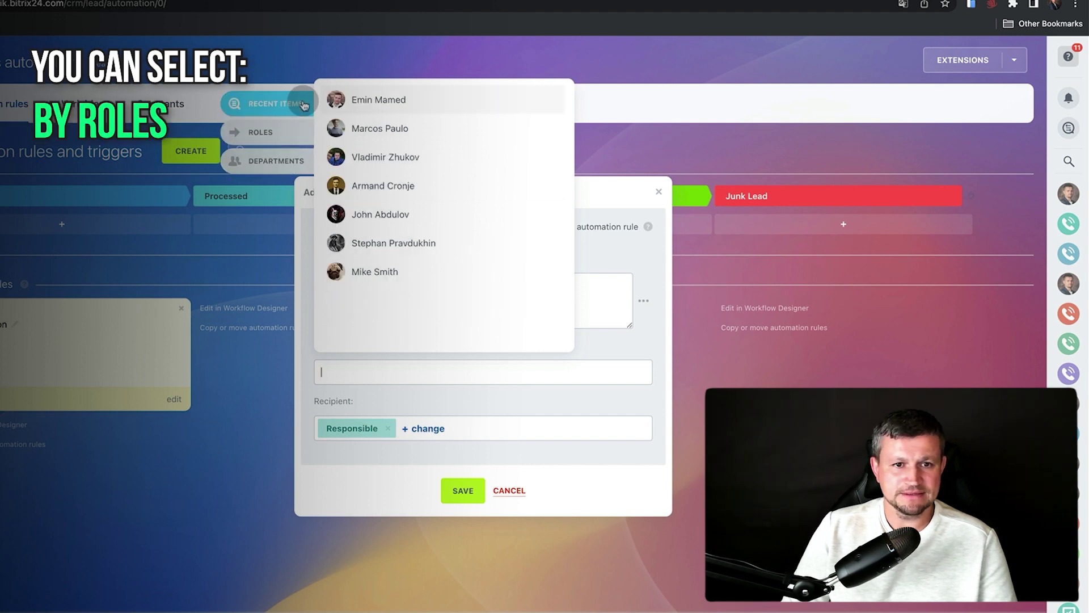
pyautogui.click(399, 105)
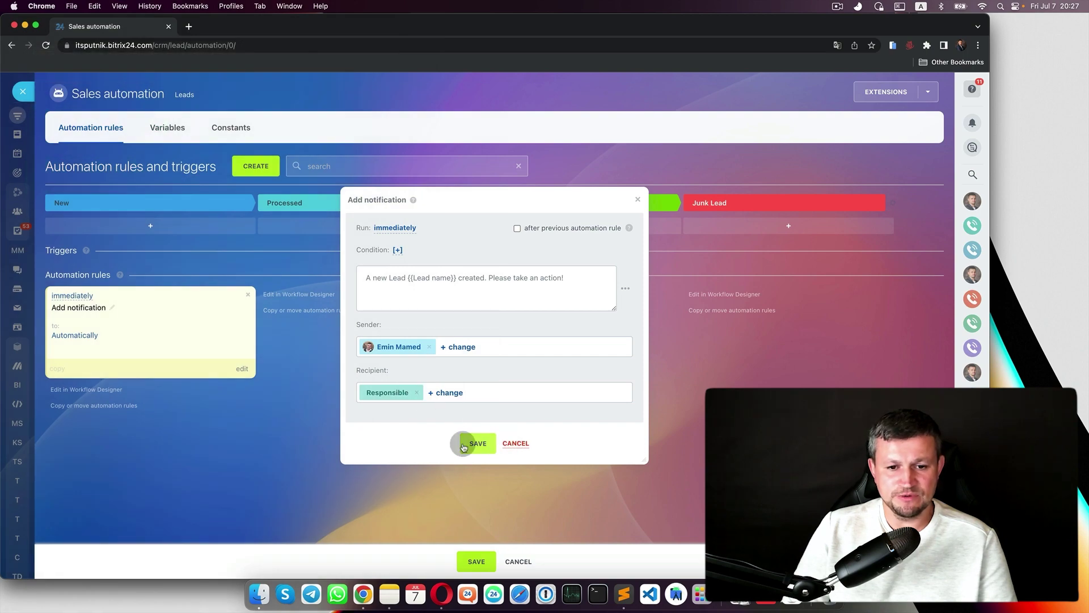
# Save the notification rule and the automation changes, and return to the leads Kanban with its tip dismissed
pyautogui.click(478, 446)
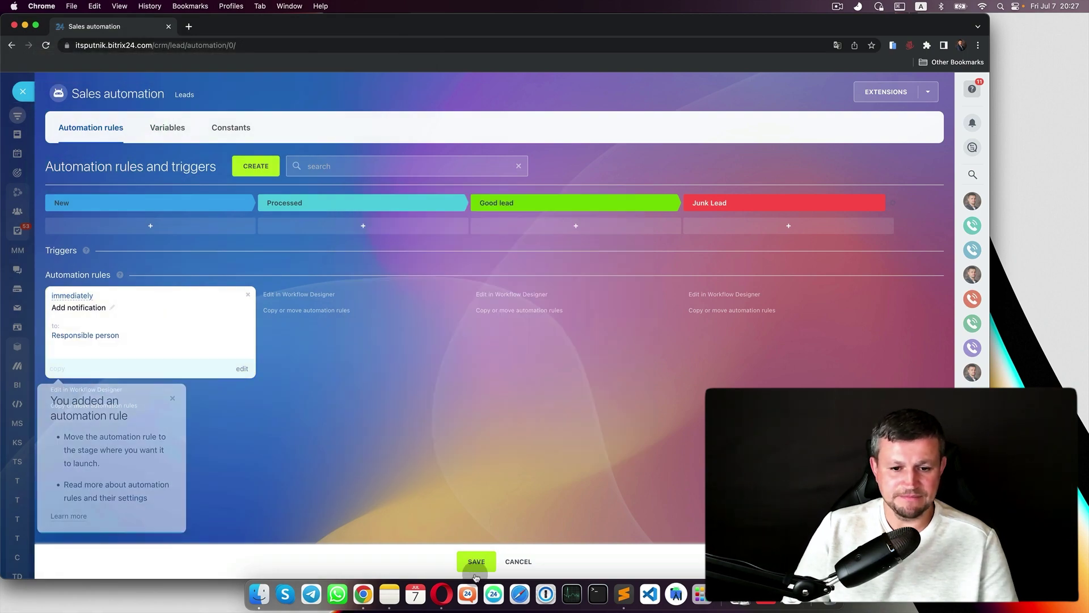
pyautogui.click(476, 561)
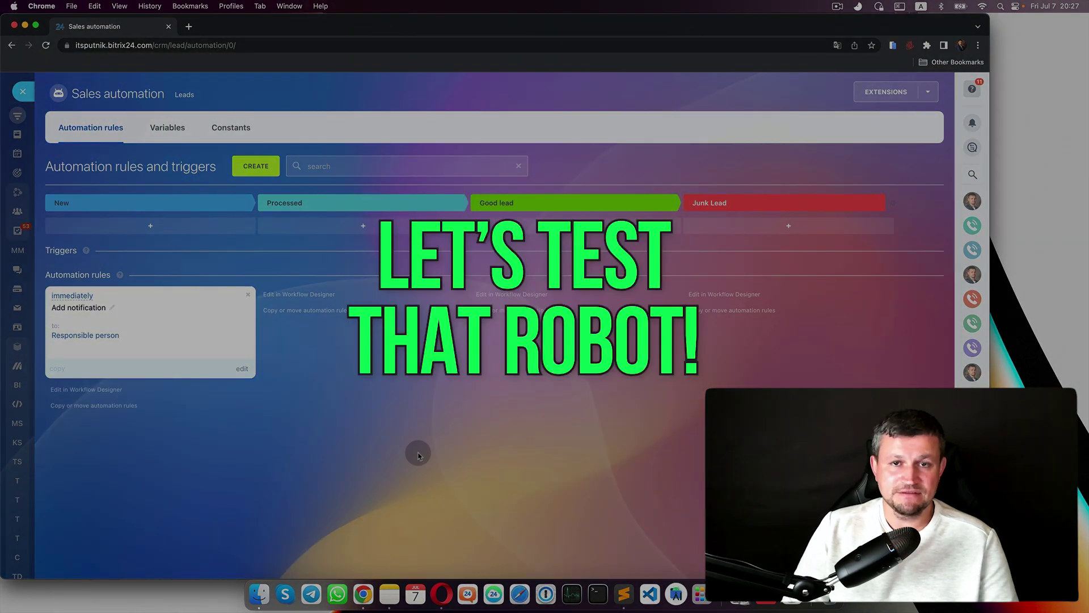
pyautogui.press('Escape')
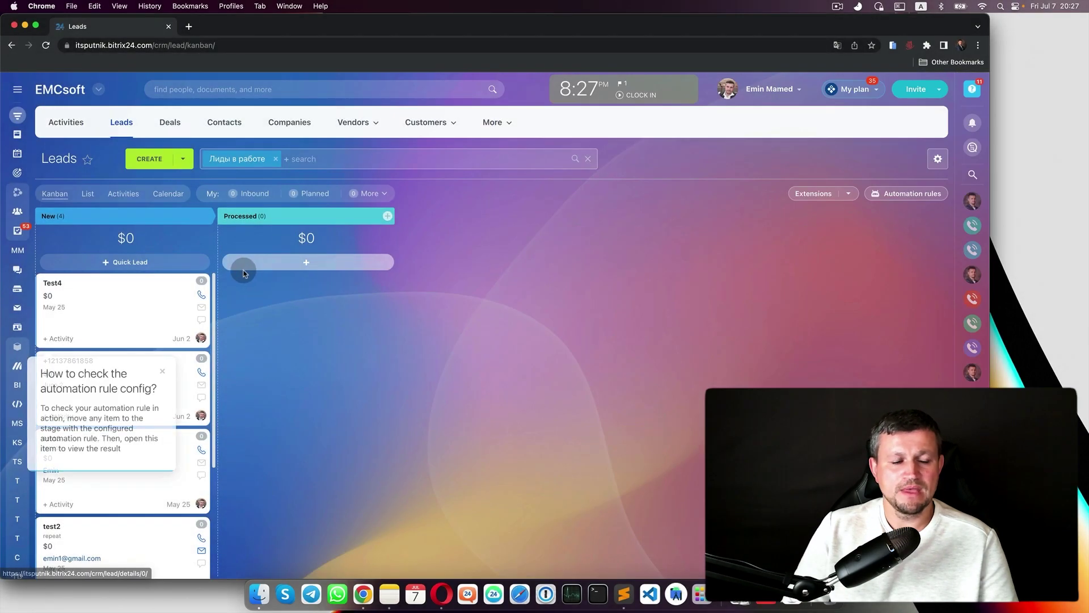
pyautogui.click(166, 372)
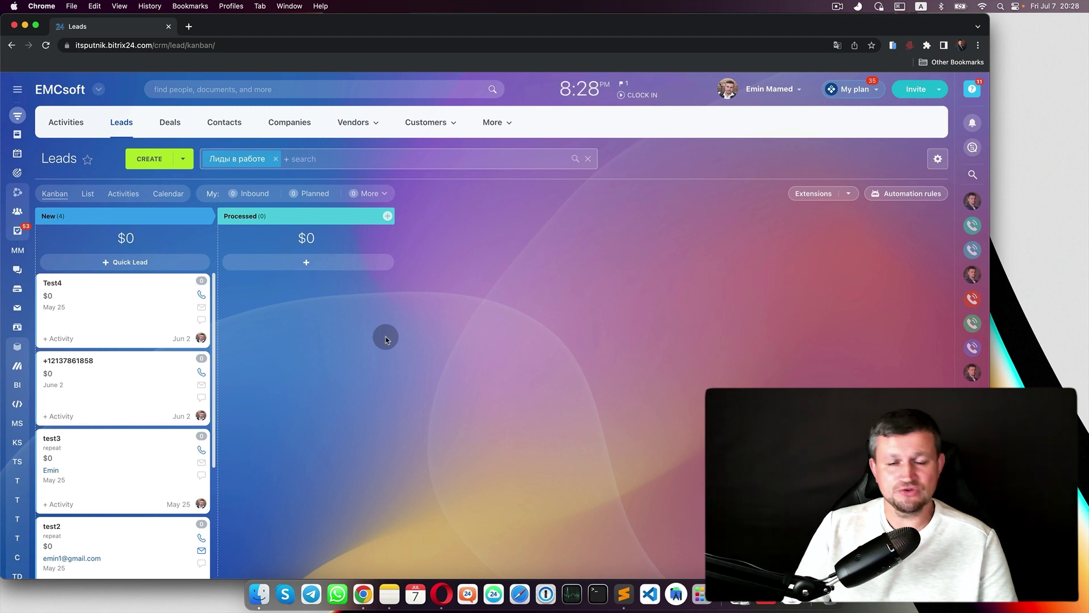
# Create and save a lead named "test111" at the New stage to test the notification rule
pyautogui.click(149, 159)
pyautogui.write('tet')
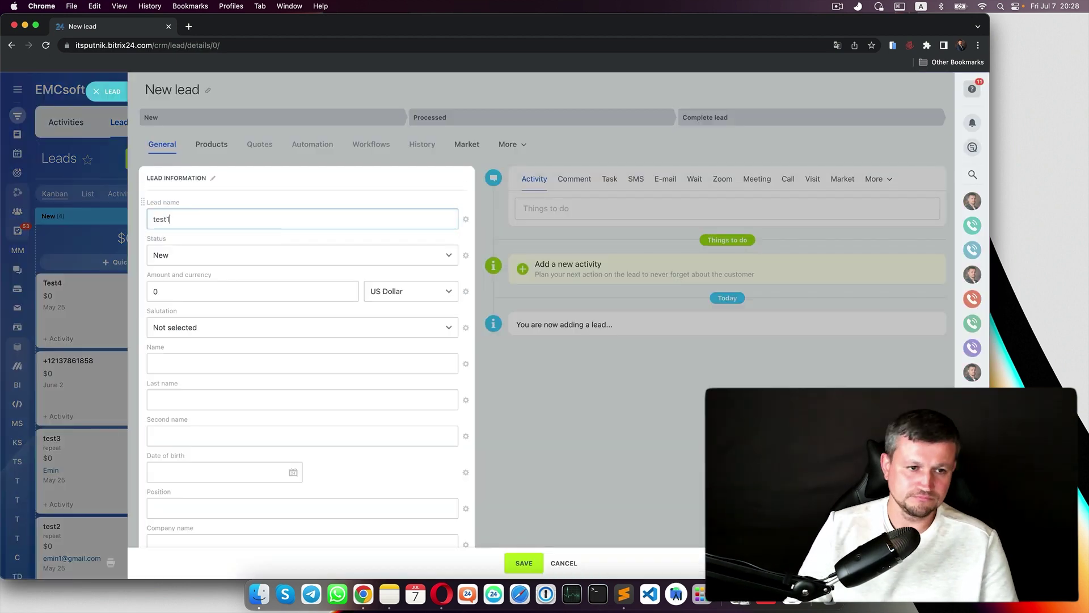
pyautogui.scroll(-15, 377, 365)
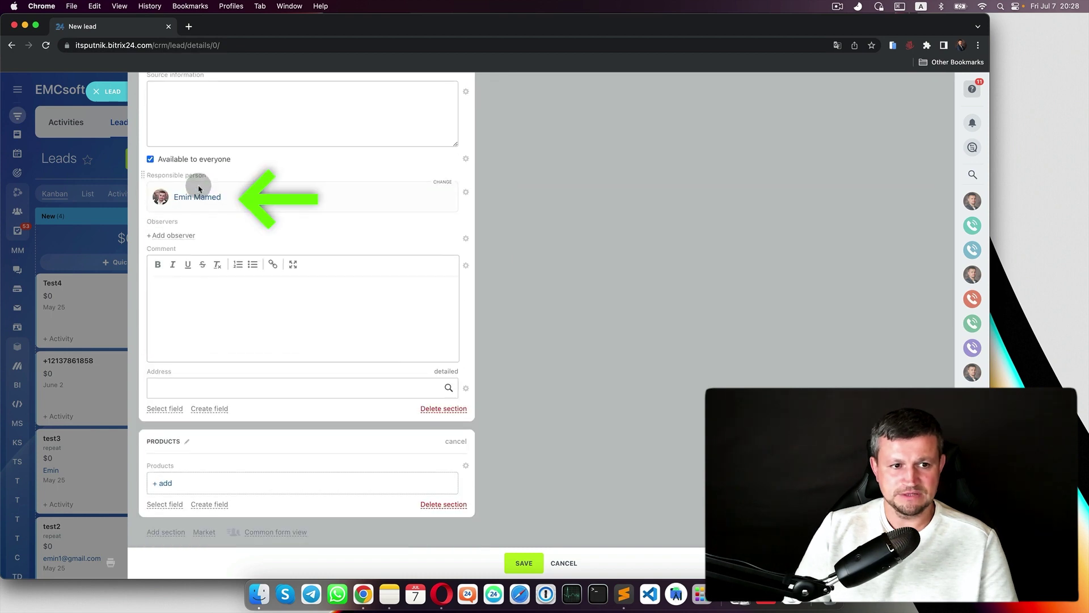
pyautogui.click(538, 568)
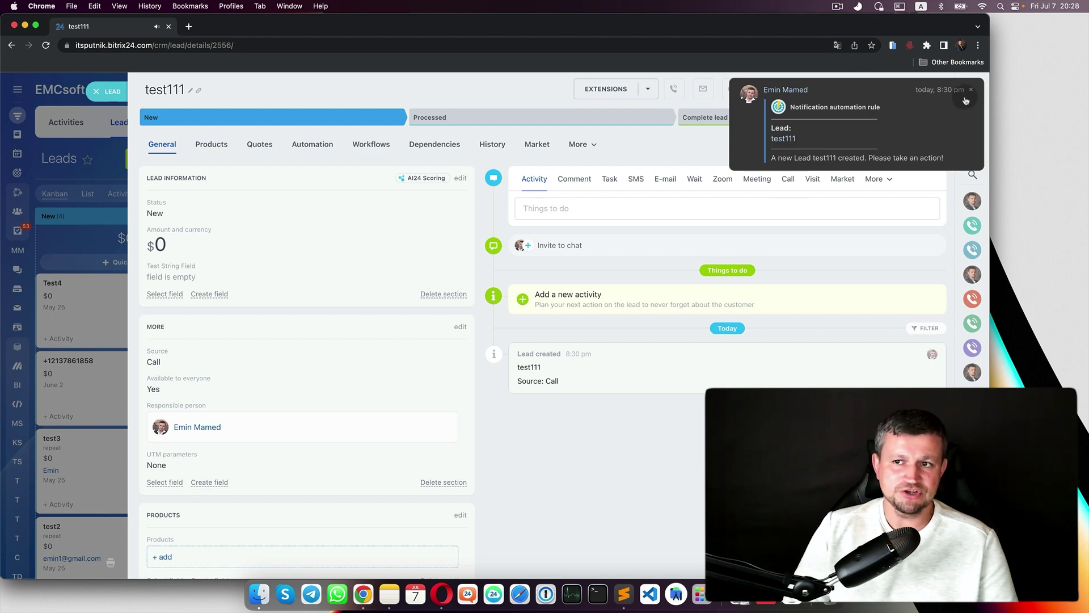
# Review the automation notification for lead test111 in the notifications list, and close the list and the lead card
pyautogui.click(788, 143)
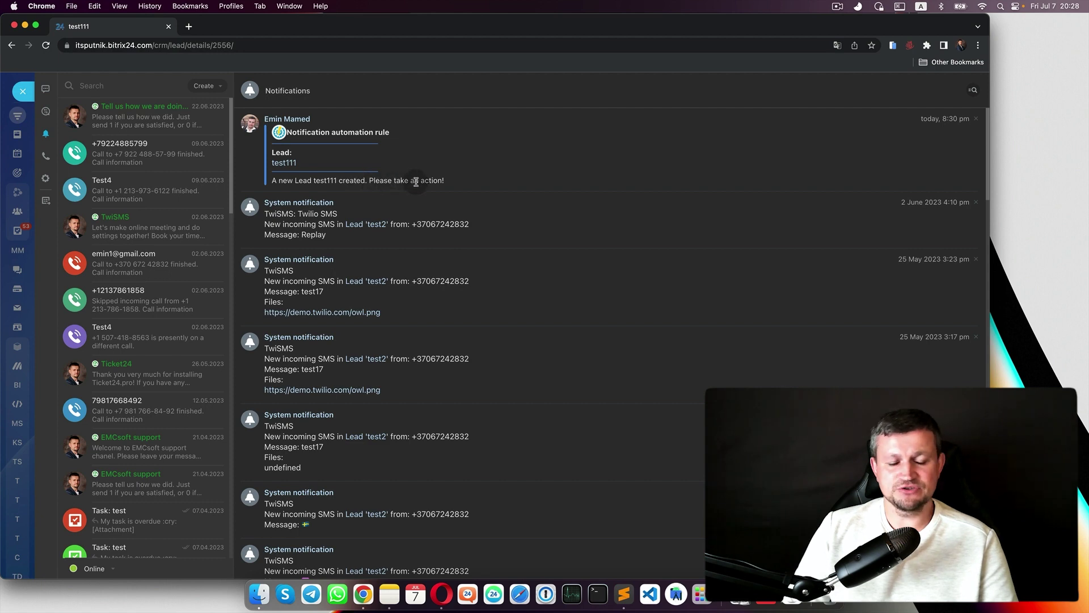
pyautogui.click(23, 91)
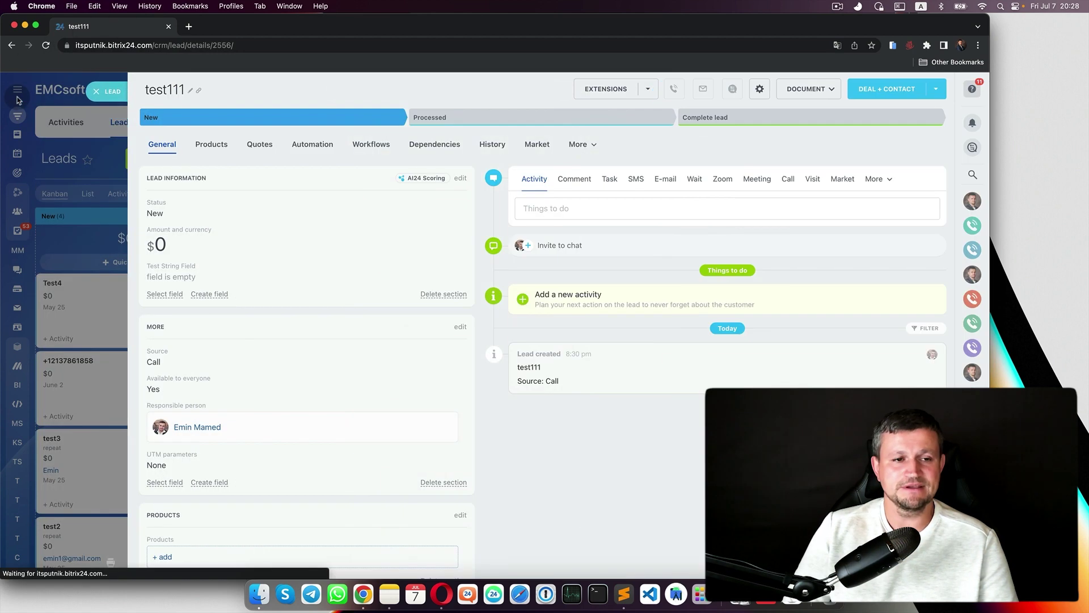
pyautogui.click(21, 95)
# Reopen the New-stage notification rule and add a second message line with "Time Lead Created" followed by the {{Created on > server}} placeholder
pyautogui.click(910, 193)
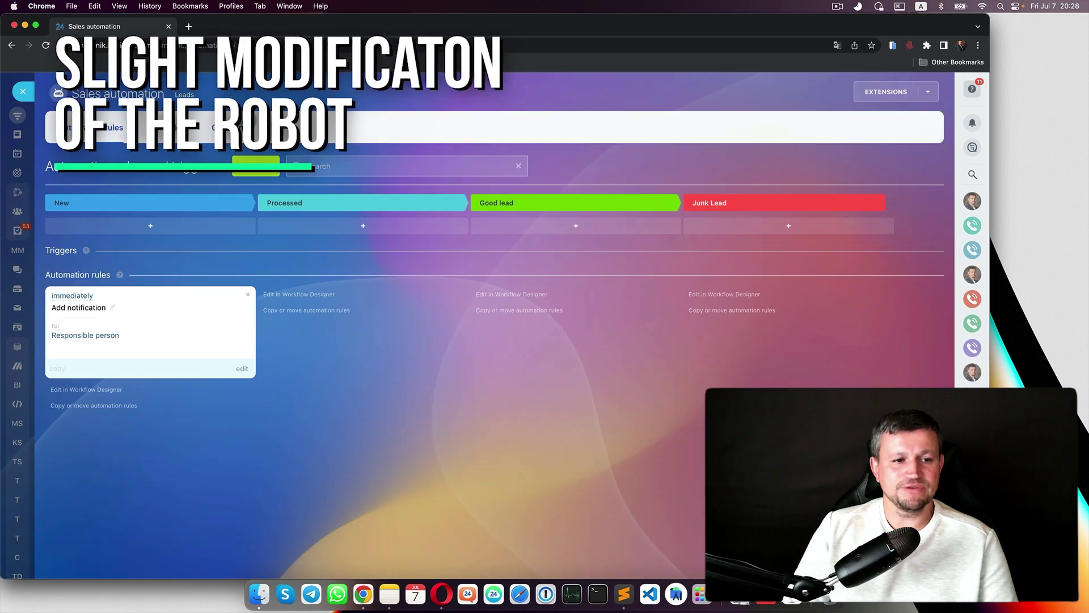
pyautogui.click(242, 368)
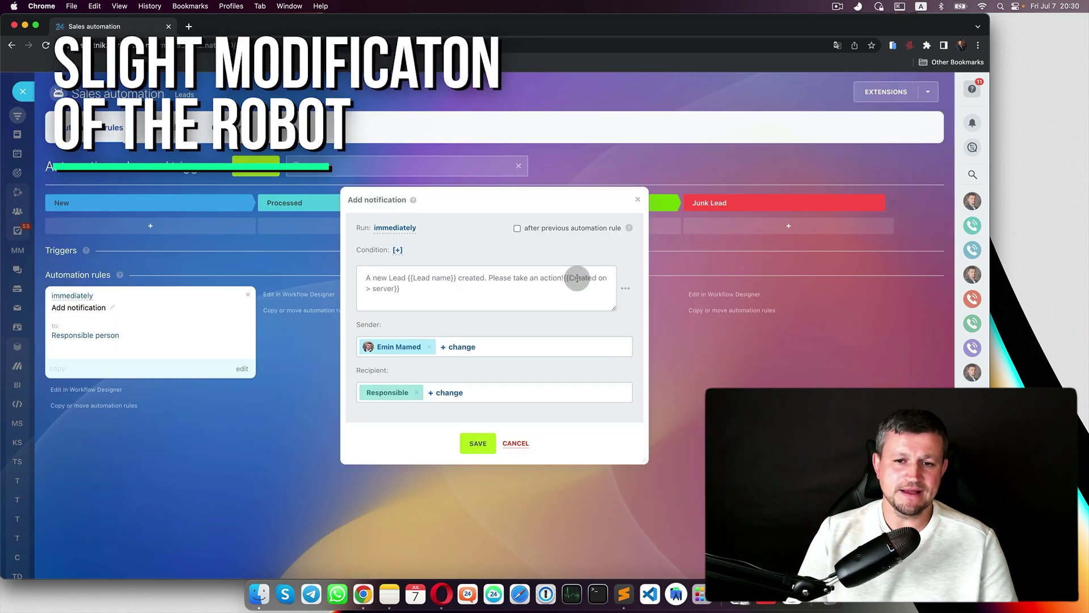
pyautogui.press('Return')
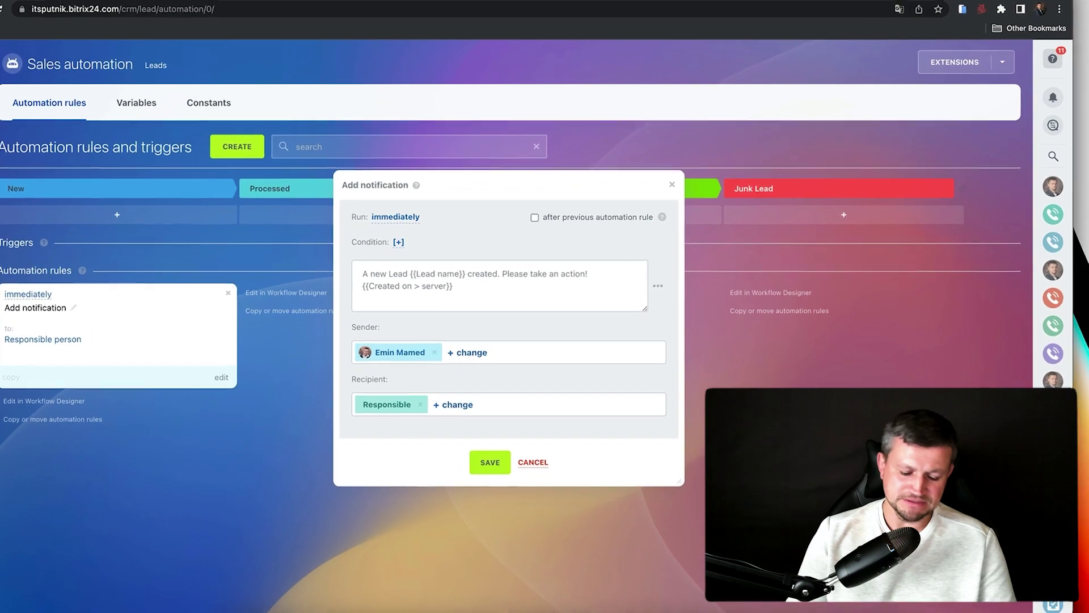
pyautogui.write('Time Lead created')
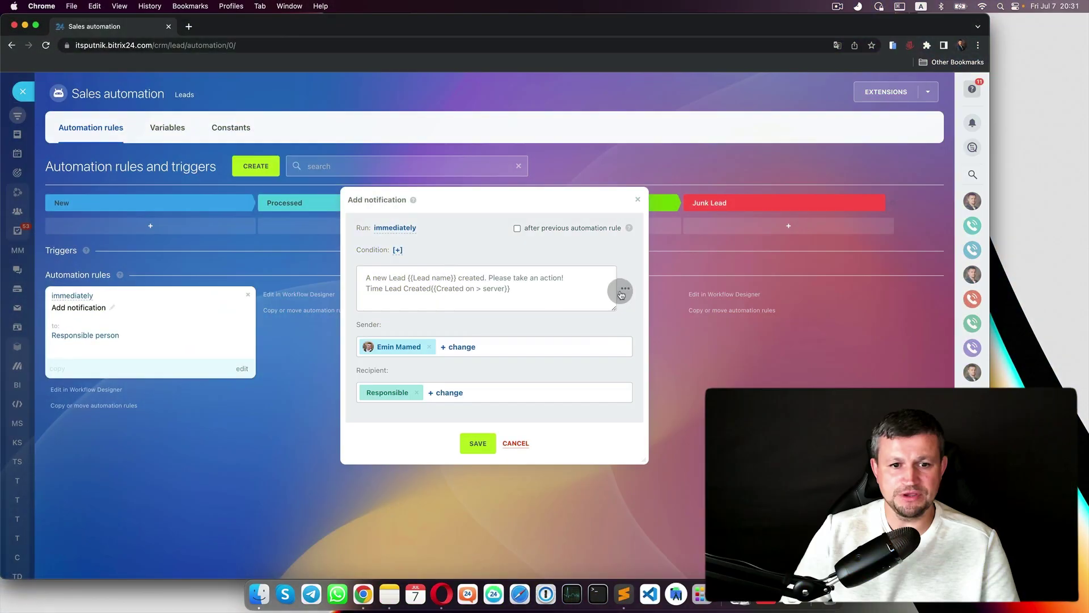
# Add the responsible person's Name placeholder to the message, followed by ", you should call back to that client during next 15 minutes"
pyautogui.click(625, 288)
pyautogui.scroll(-5, 672, 377)
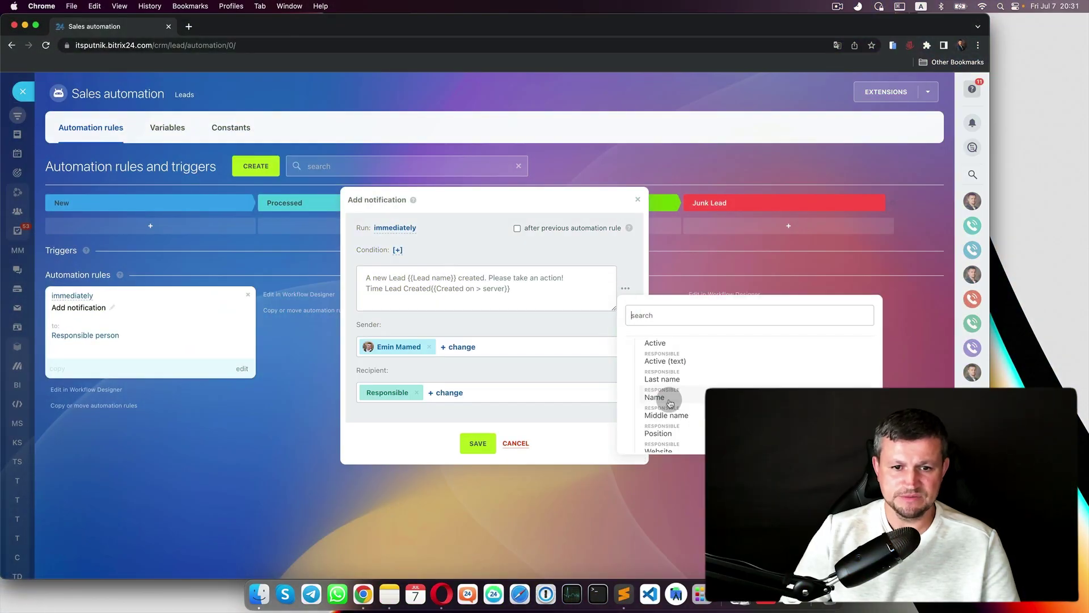
pyautogui.click(645, 389)
pyautogui.write(', you should call back to that client during')
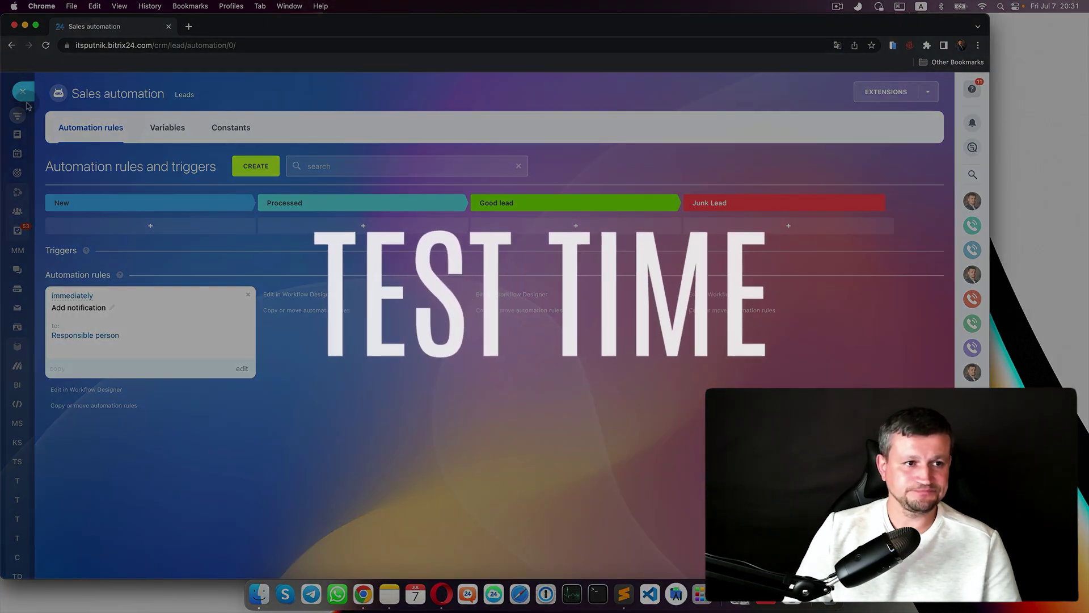
# Return to the leads Kanban and create and save a lead named "tes222" to test the modified rule
pyautogui.click(23, 91)
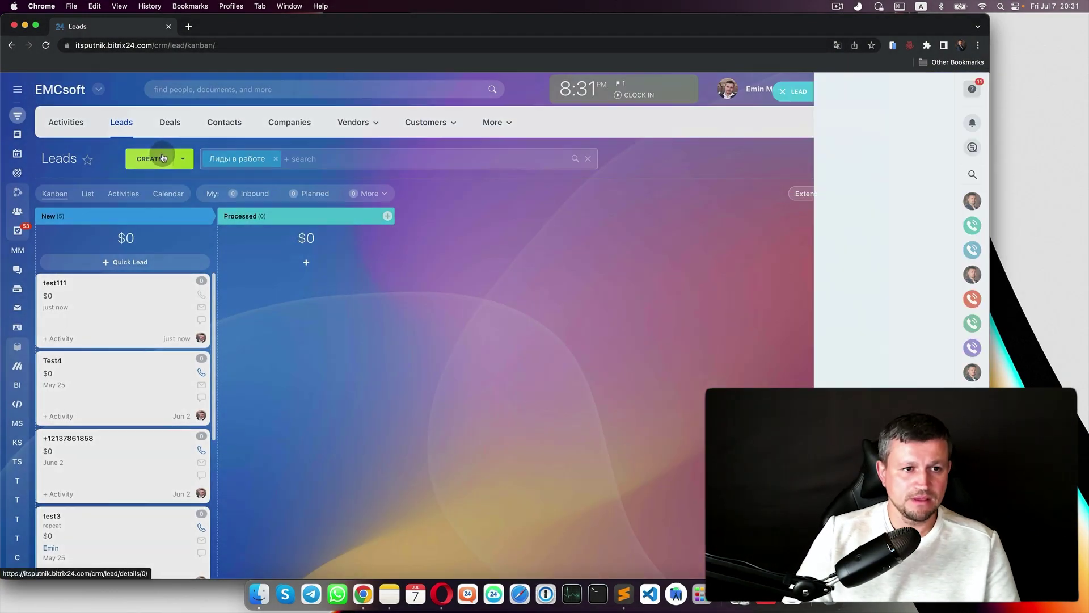
pyautogui.click(161, 156)
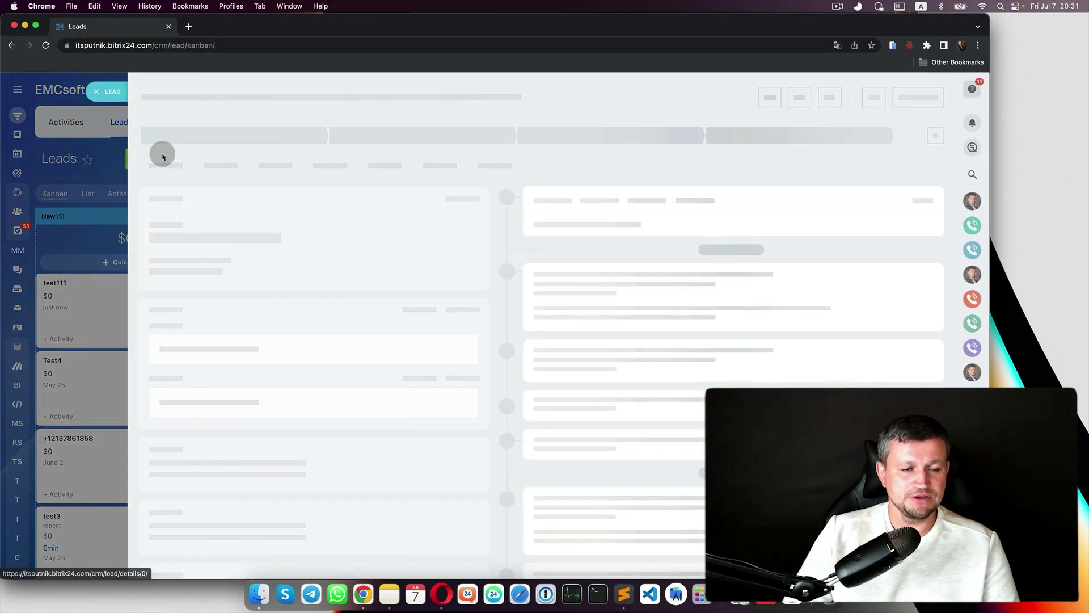
pyautogui.click(259, 227)
pyautogui.write('tes2')
pyautogui.write('22')
pyautogui.click(523, 563)
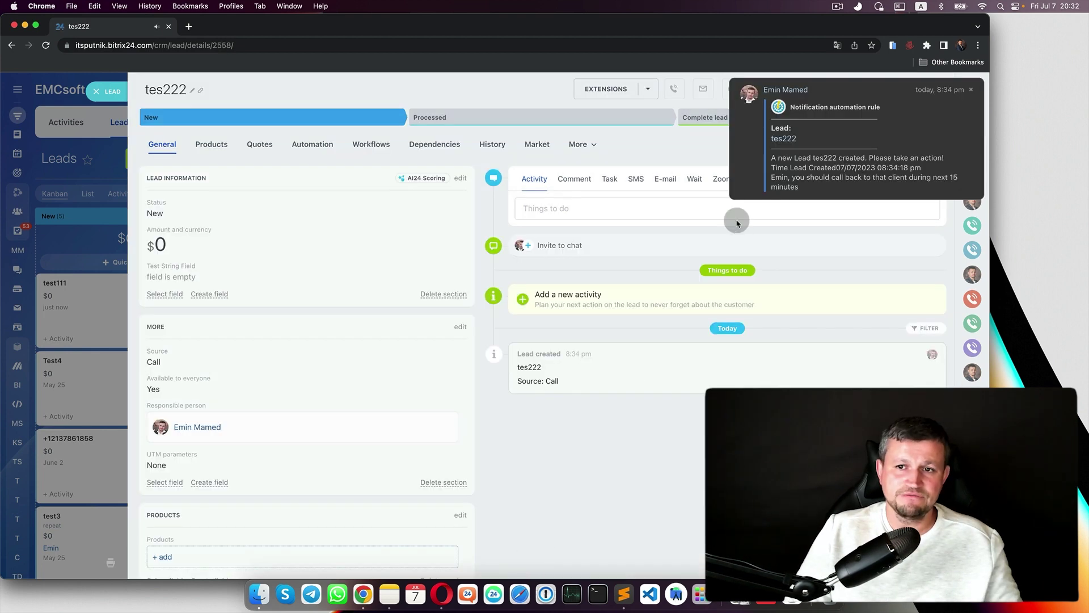
# Open the automation notification for lead tes222 and examine its full message in the notifications list
pyautogui.click(860, 169)
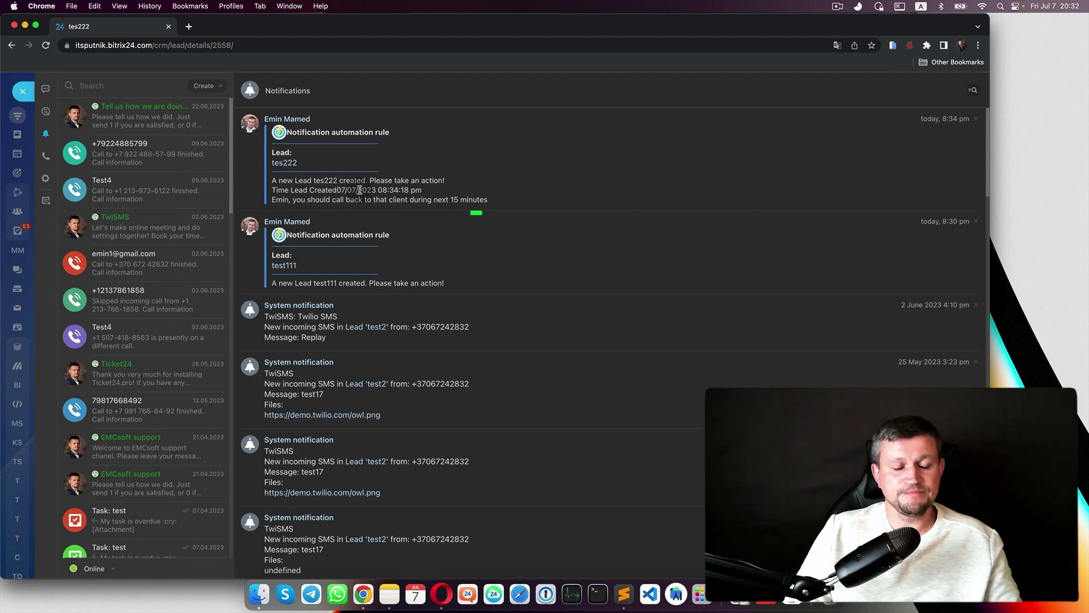
pyautogui.scroll(3, 345, 189)
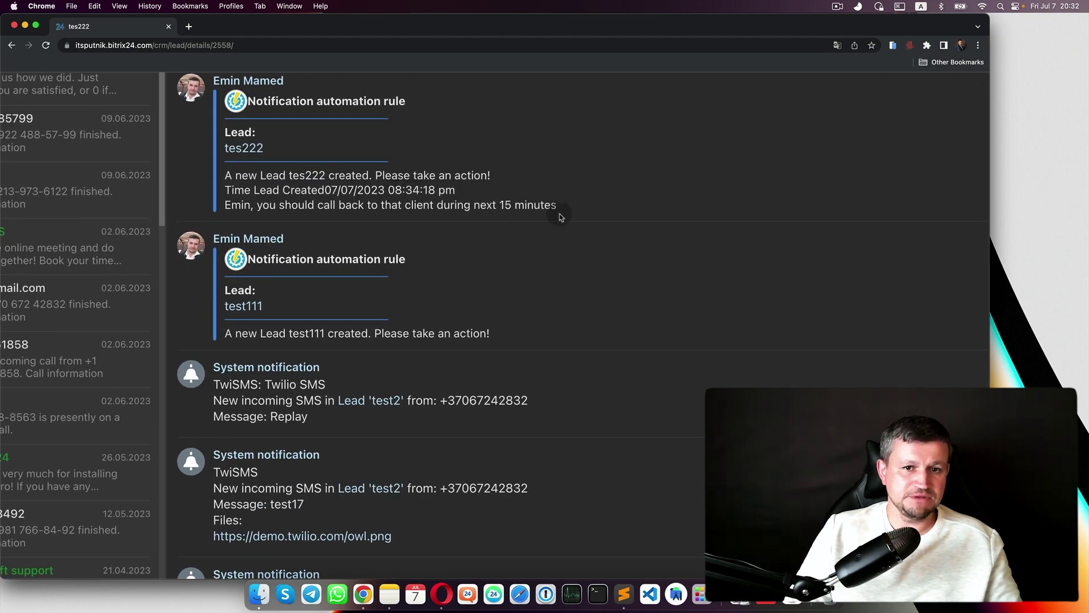
pyautogui.scroll(-3, 560, 213)
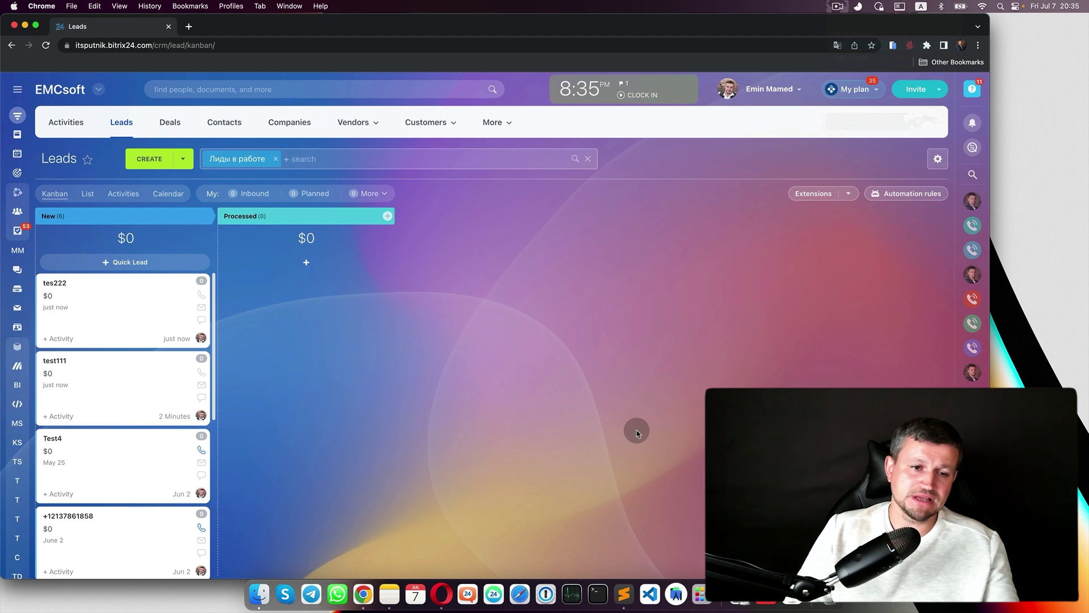
# Add another "Add notification" rule from the Employee alerts group to the New stage of the lead automation rules
pyautogui.click(908, 194)
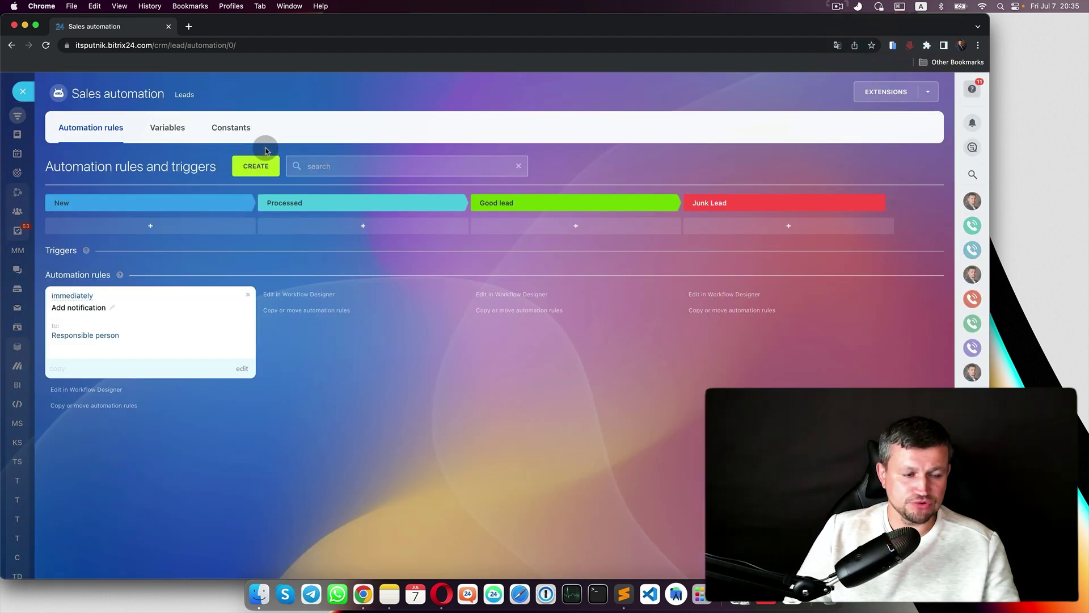
pyautogui.click(246, 167)
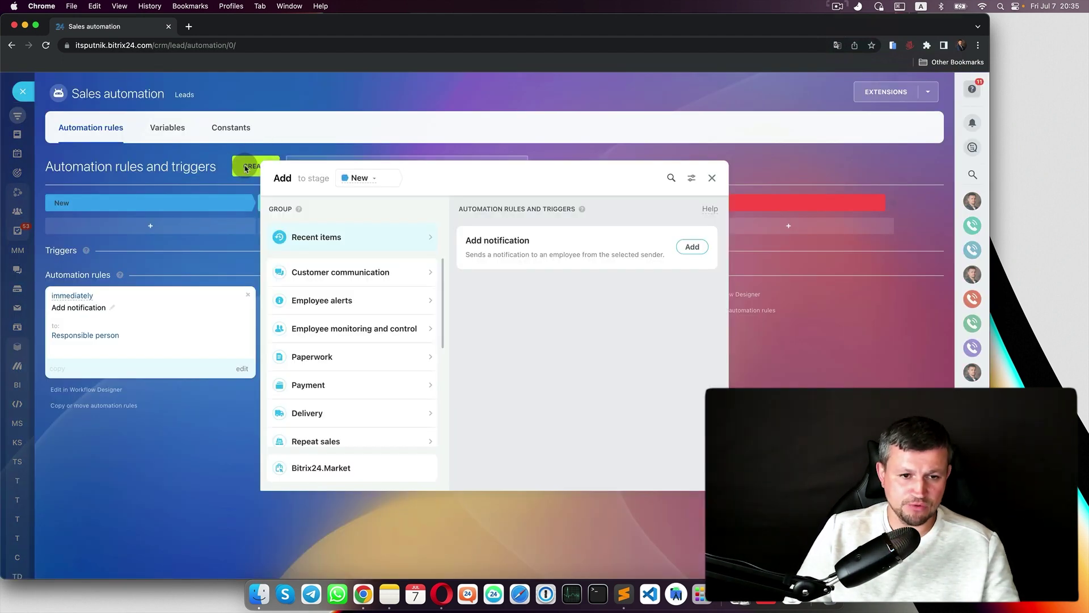
pyautogui.click(310, 304)
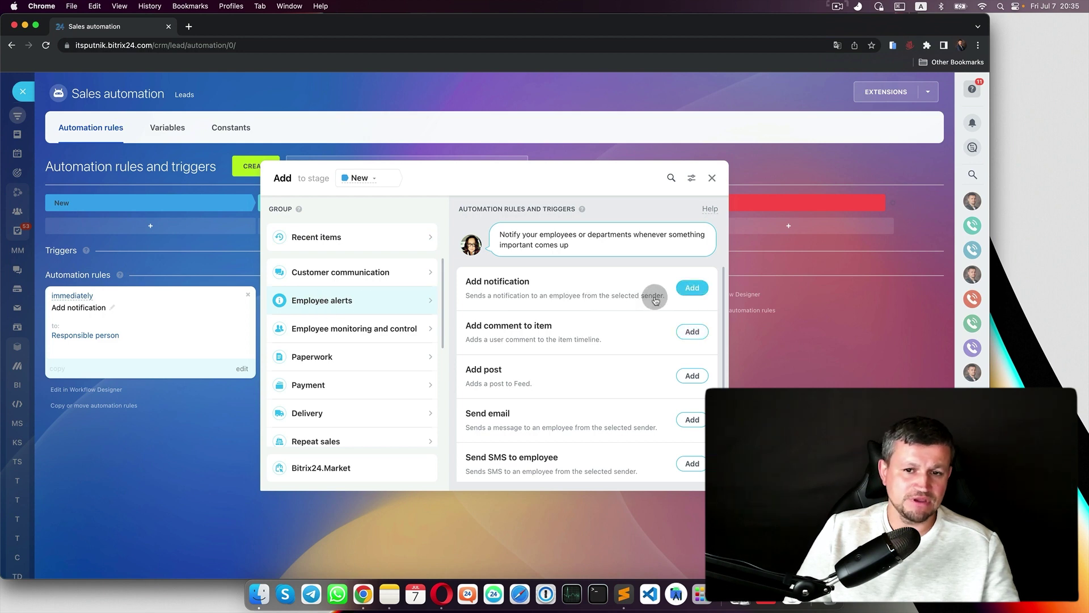
pyautogui.click(692, 288)
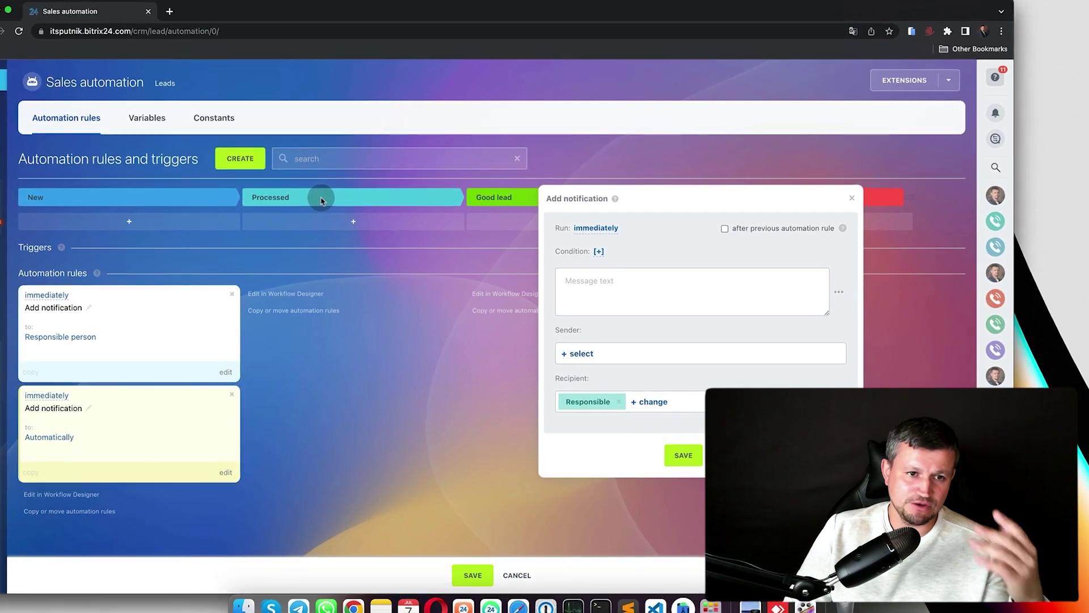
# Schedule the new notification for 15 minutes after Created on, after the previous automation rule, respecting Bitrix24 and the responsible person's working hours
pyautogui.moveTo(689, 193); pyautogui.dragTo(451, 185)
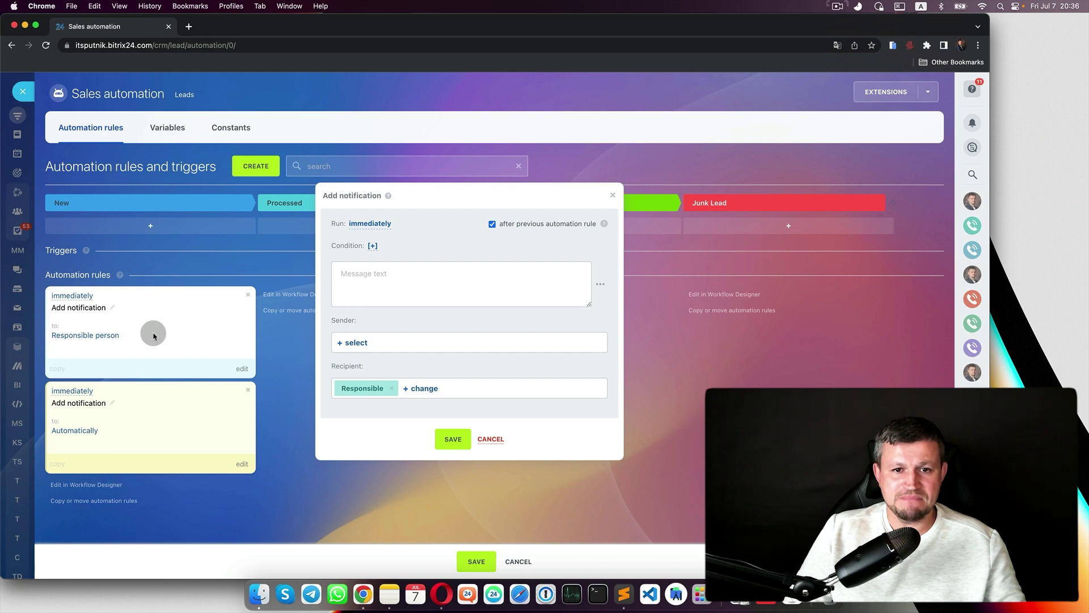
pyautogui.click(371, 224)
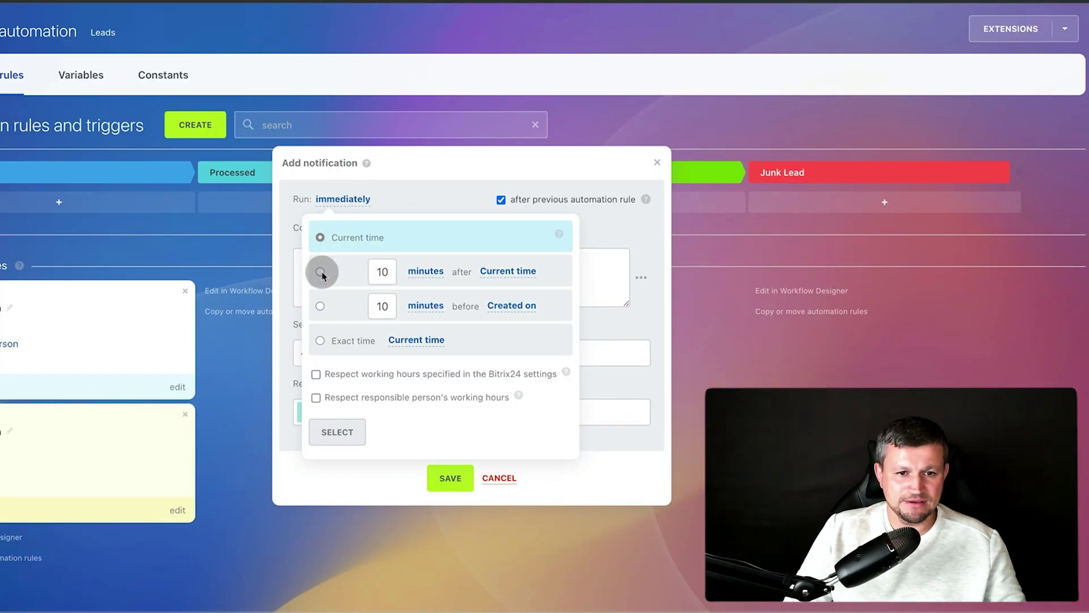
pyautogui.click(320, 272)
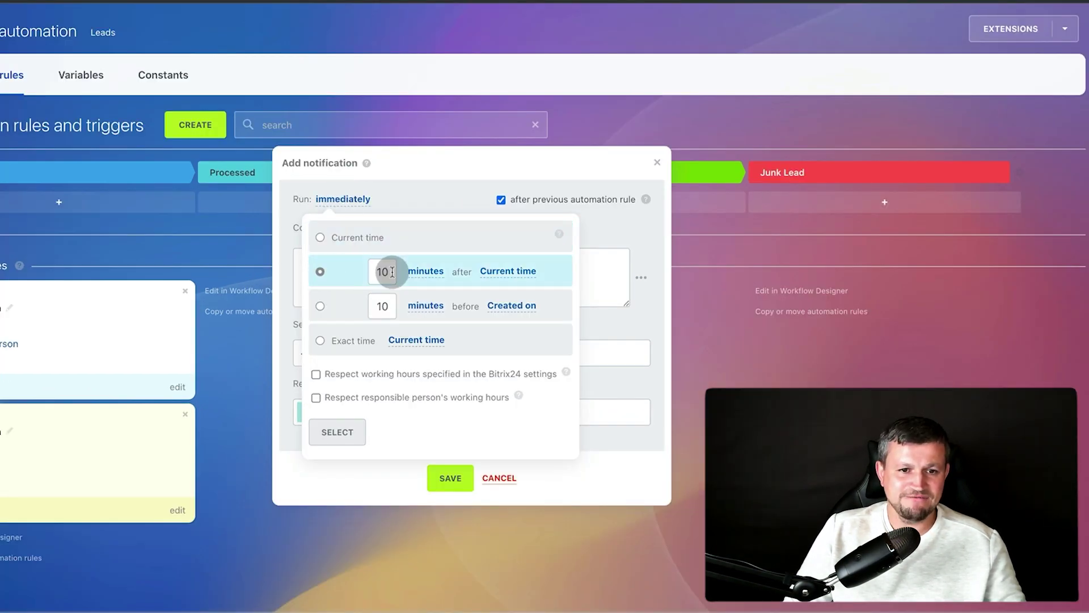
pyautogui.doubleClick(392, 272)
pyautogui.write('15')
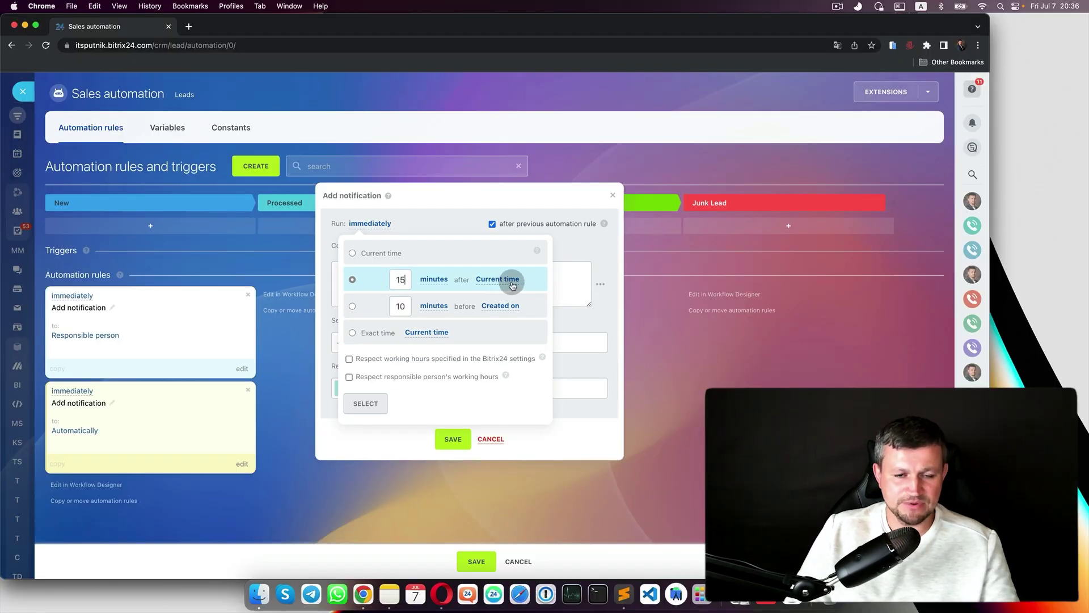
pyautogui.click(477, 300)
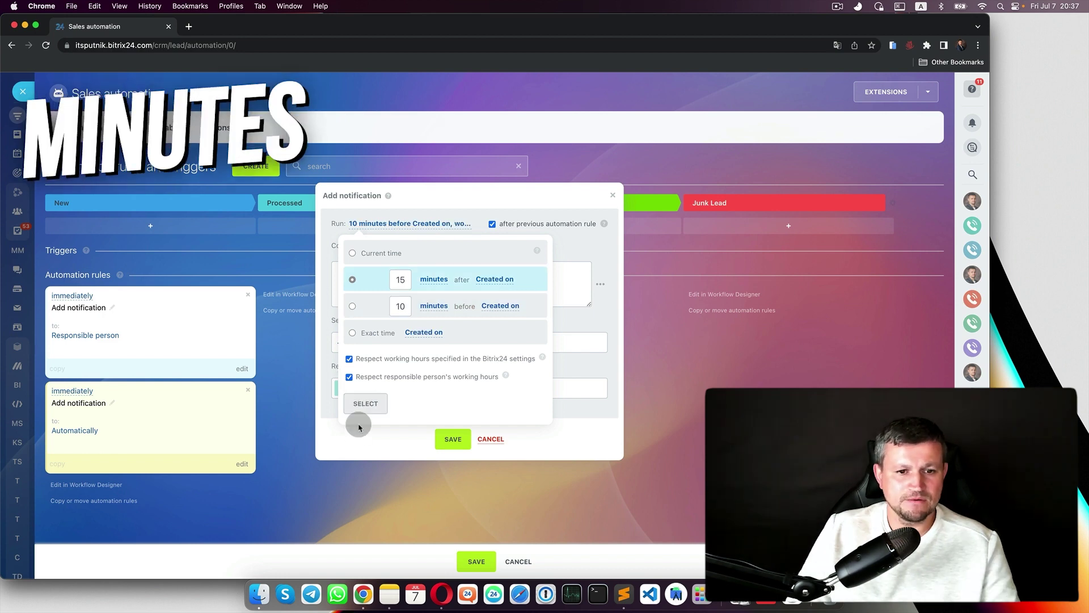
pyautogui.click(363, 403)
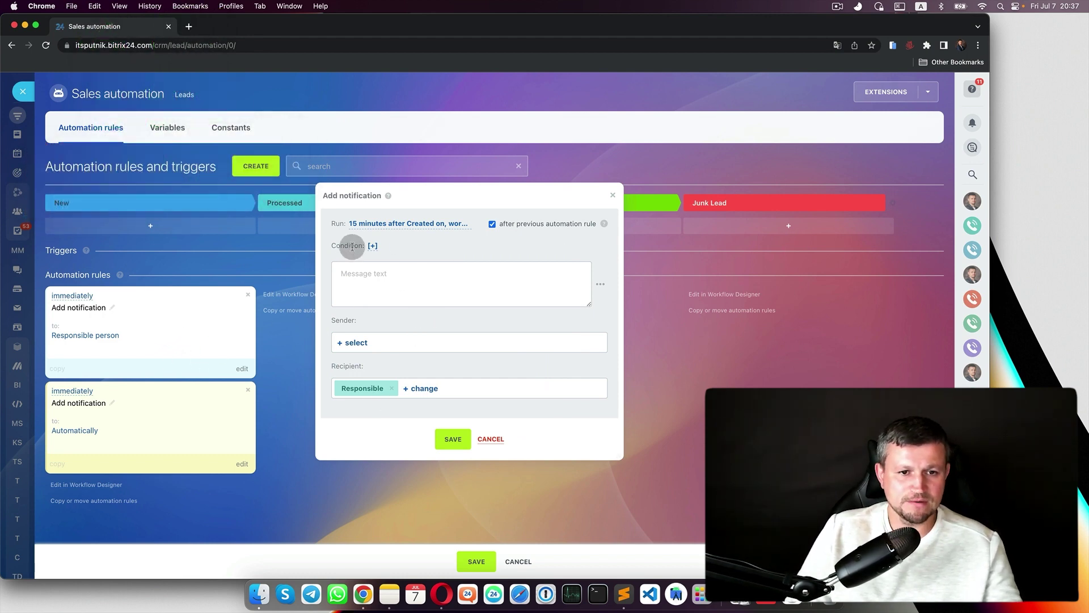
# Add a condition to the delayed notification so it runs only when the lead's Status is equal to New
pyautogui.click(372, 245)
pyautogui.scroll(-3, 454, 401)
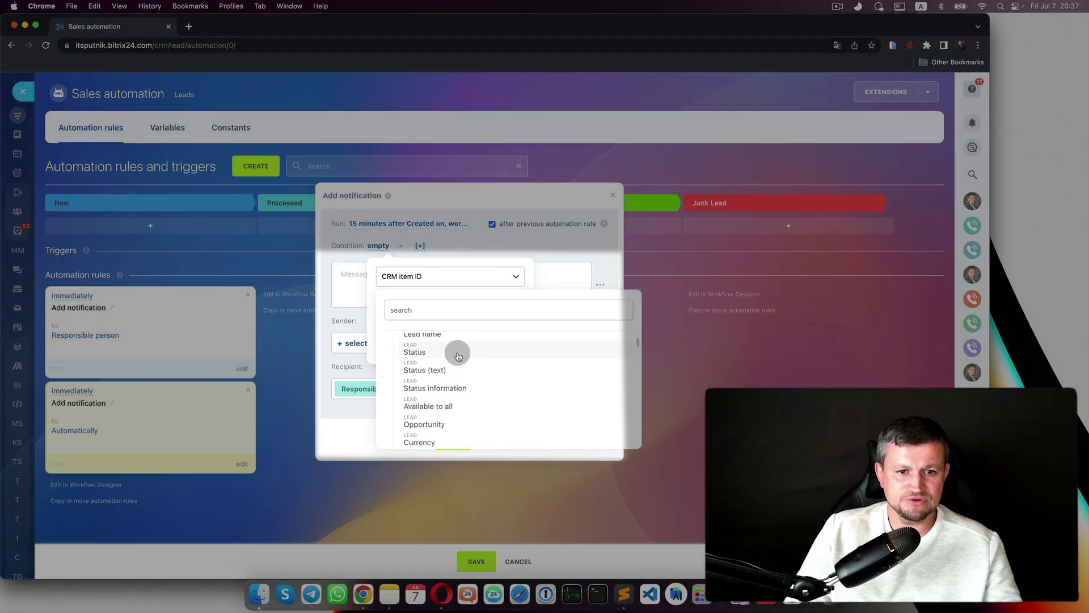
pyautogui.click(457, 350)
pyautogui.click(446, 307)
pyautogui.click(446, 330)
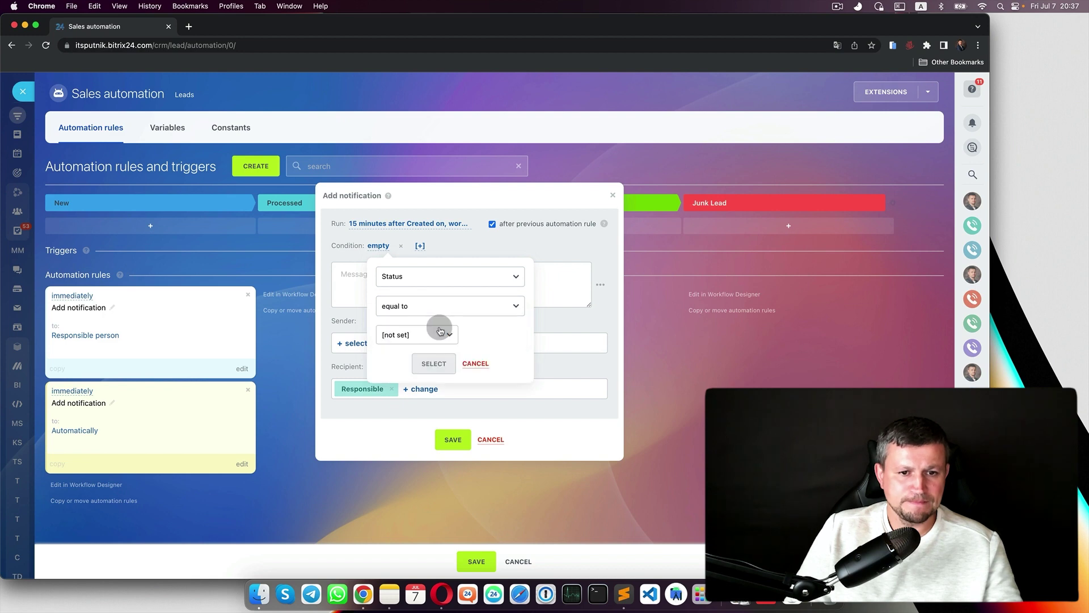
pyautogui.click(443, 334)
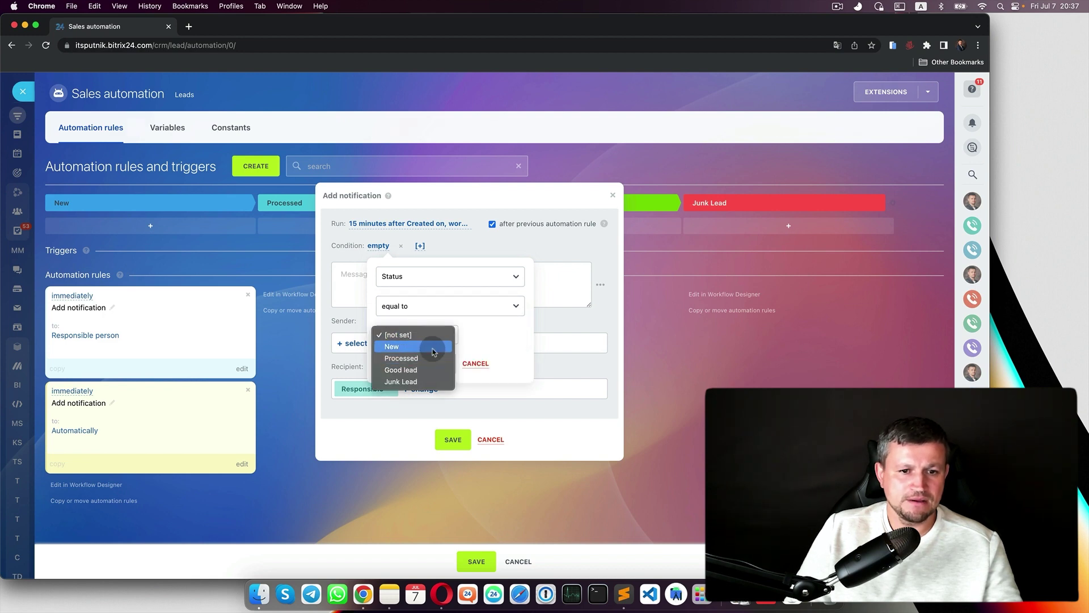
pyautogui.click(434, 346)
pyautogui.click(436, 362)
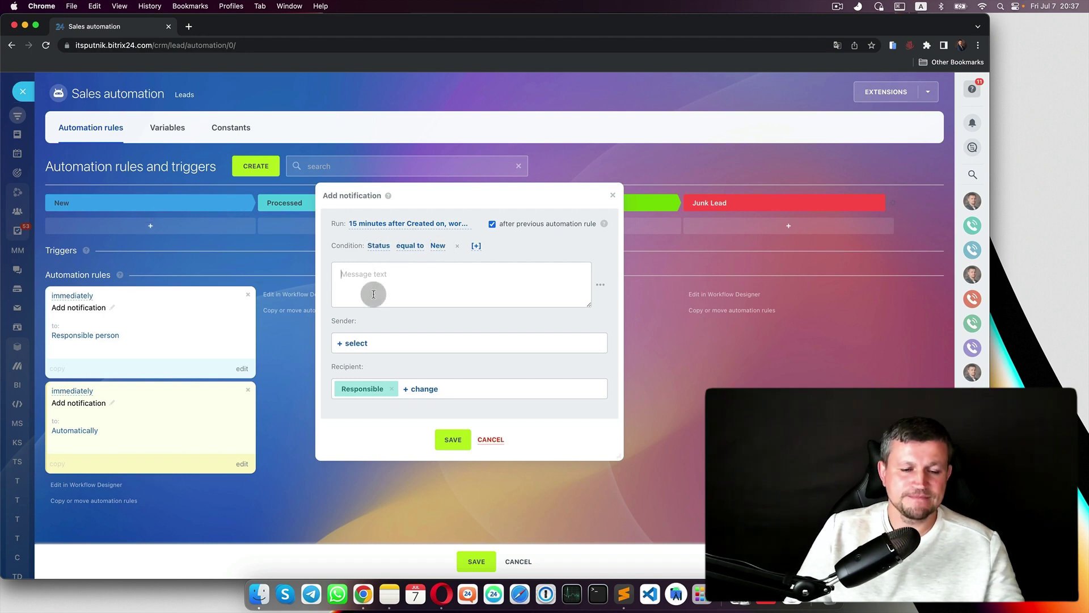
# Begin the notification's message text with the responsible person's Name placeholder
pyautogui.click(600, 284)
pyautogui.scroll(-5, 697, 402)
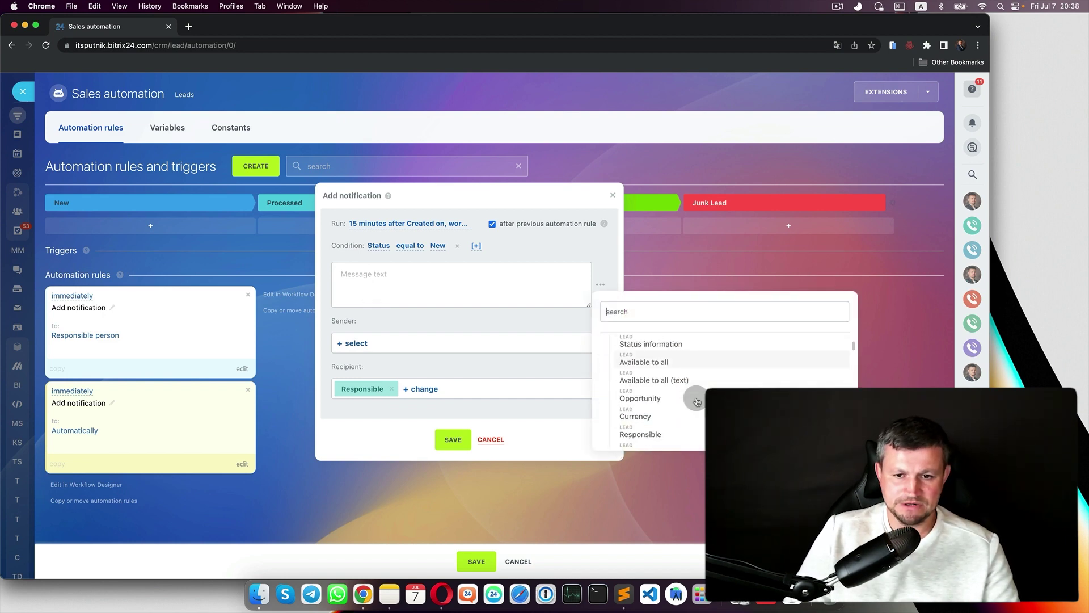
pyautogui.click(693, 347)
pyautogui.scroll(-3, 701, 401)
pyautogui.scroll(-3, 702, 401)
pyautogui.click(655, 387)
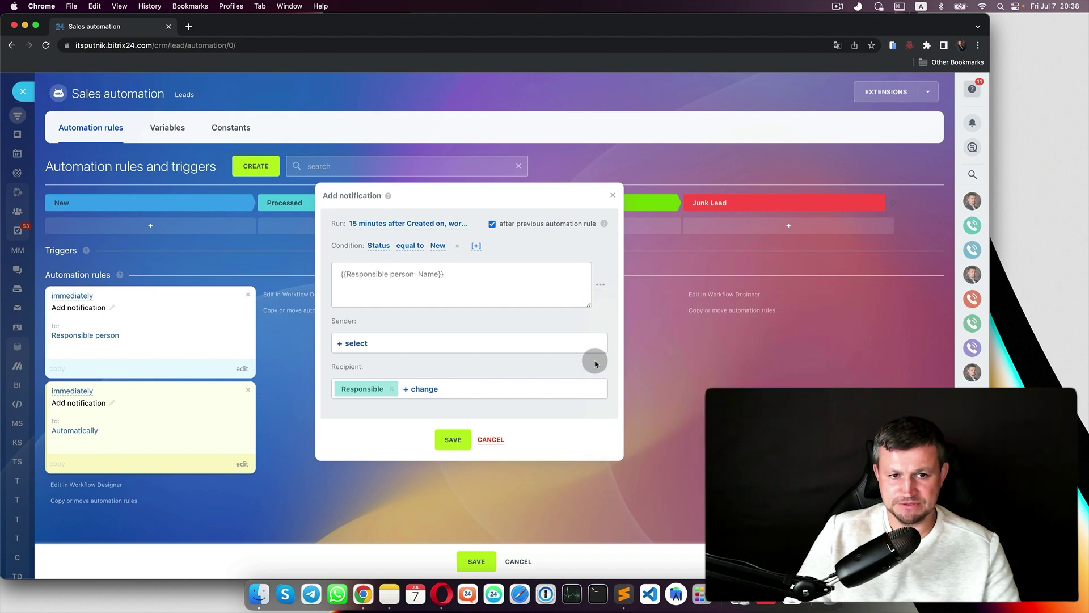
# Continue the message with ", you didn't contacted to client during 15 min. Report of that sent to your Boss!"
pyautogui.write(", you didn't ")
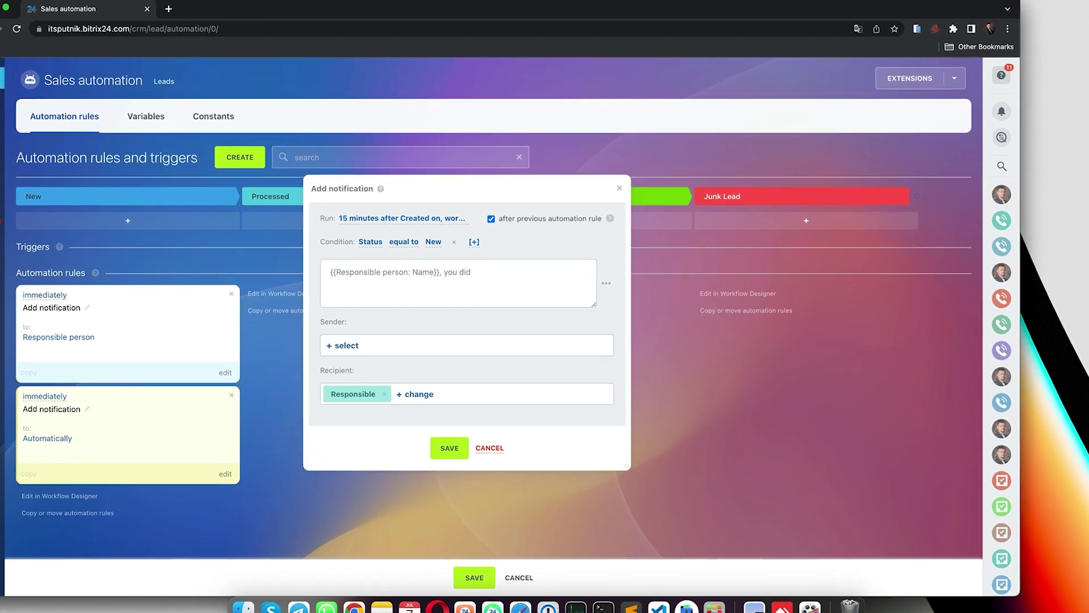
pyautogui.write('contacted to client during 15 min.')
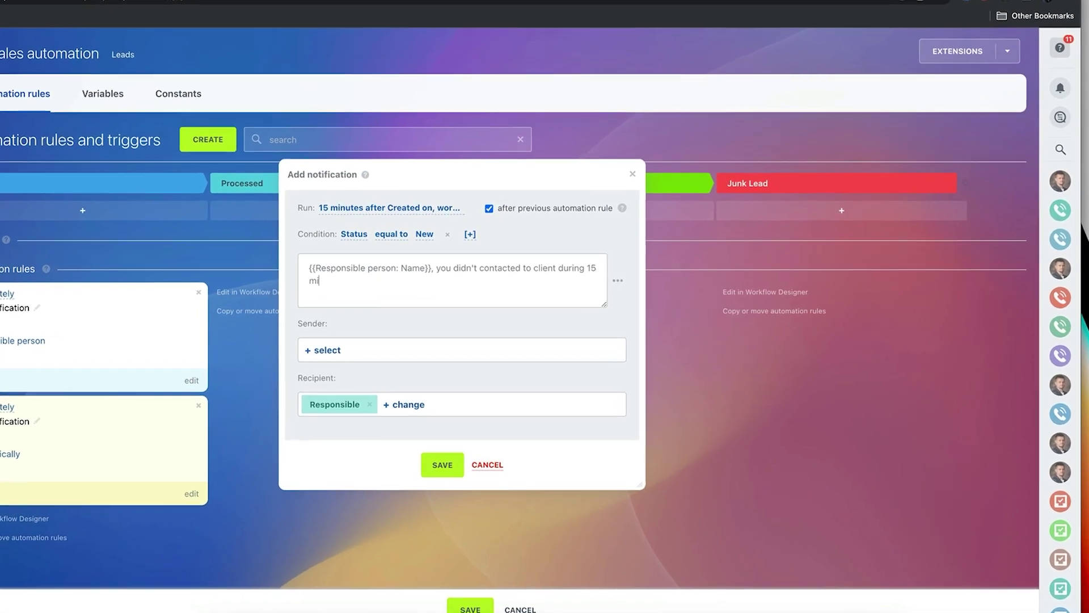
pyautogui.write(' Report of that sent to your supervise')
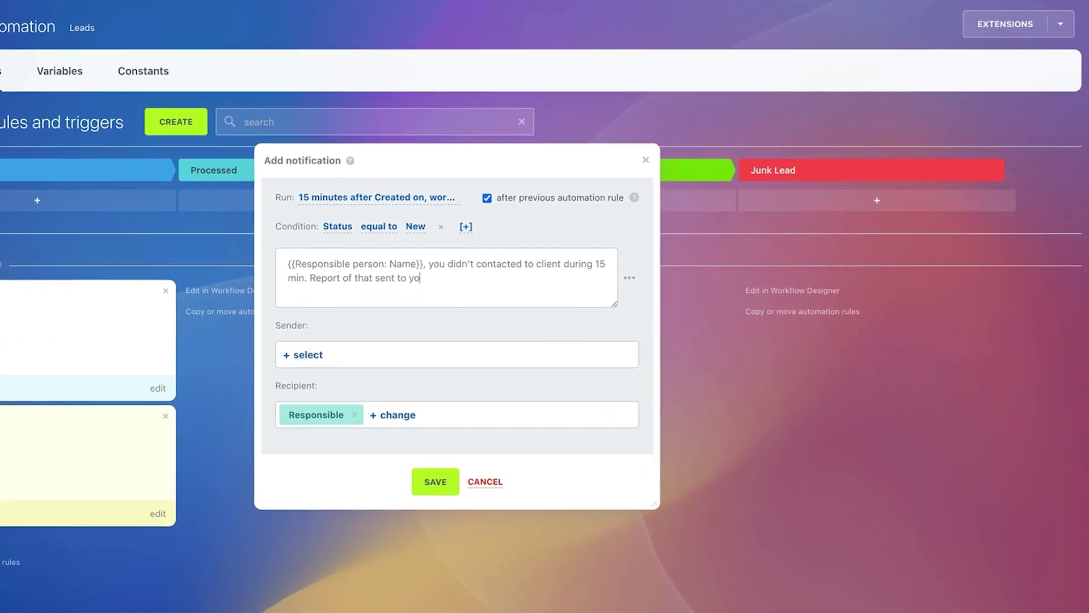
pyautogui.press('BackSpace')
pyautogui.press('BackSpace')
pyautogui.press('BackSpace')
pyautogui.press('BackSpace')
pyautogui.press('BackSpace')
pyautogui.press('BackSpace')
pyautogui.press('BackSpace')
pyautogui.press('BackSpace')
pyautogui.press('BackSpace')
pyautogui.write('Boss!')
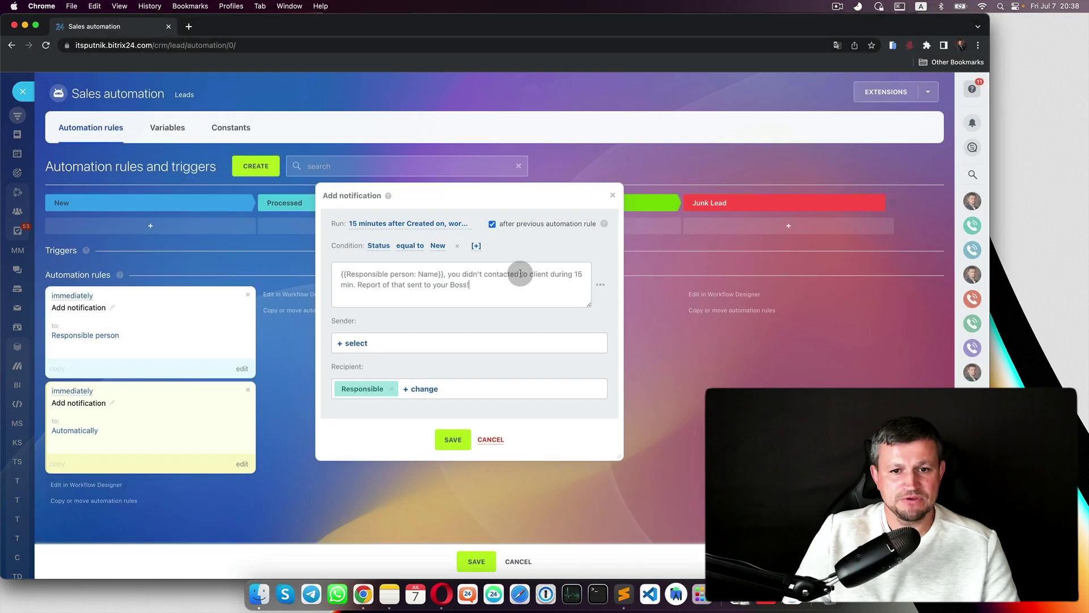
# Insert the Lead name placeholder after the word "client" in the message
pyautogui.click(547, 276)
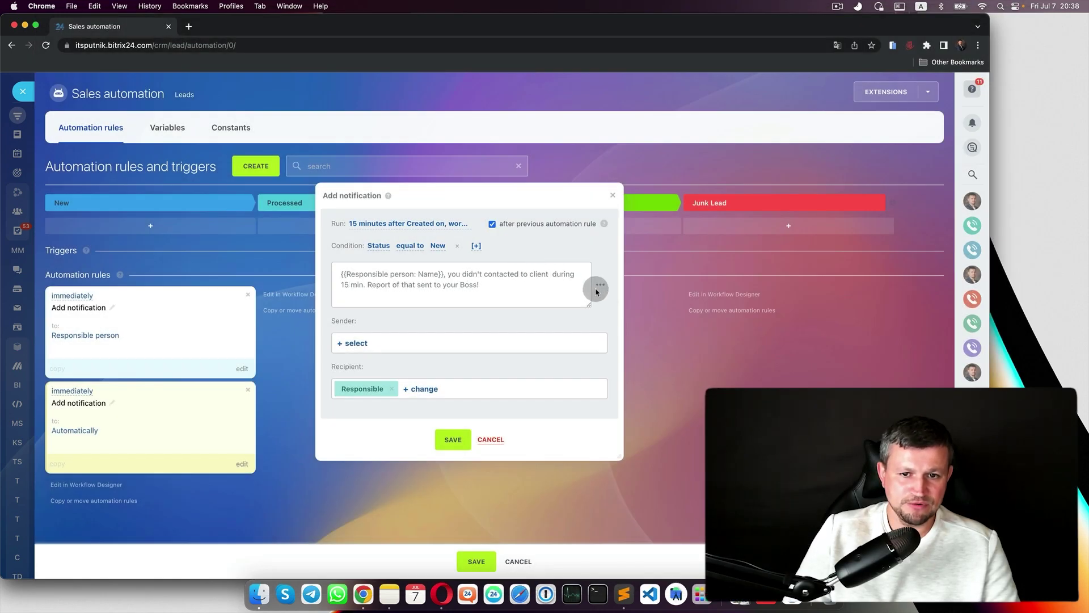
pyautogui.click(598, 287)
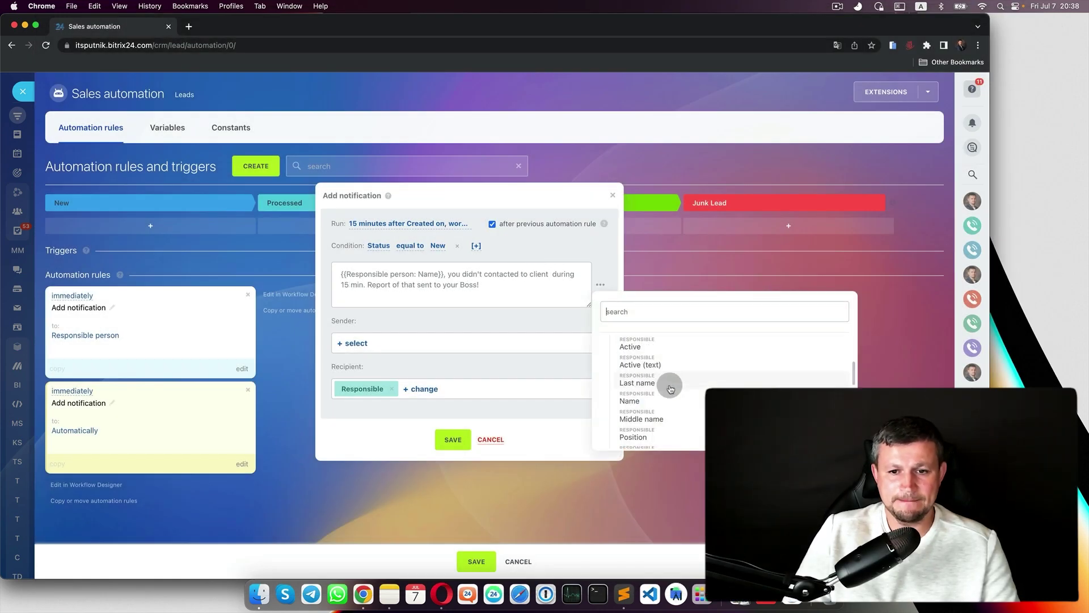
pyautogui.scroll(5, 671, 388)
pyautogui.click(652, 364)
pyautogui.click(652, 347)
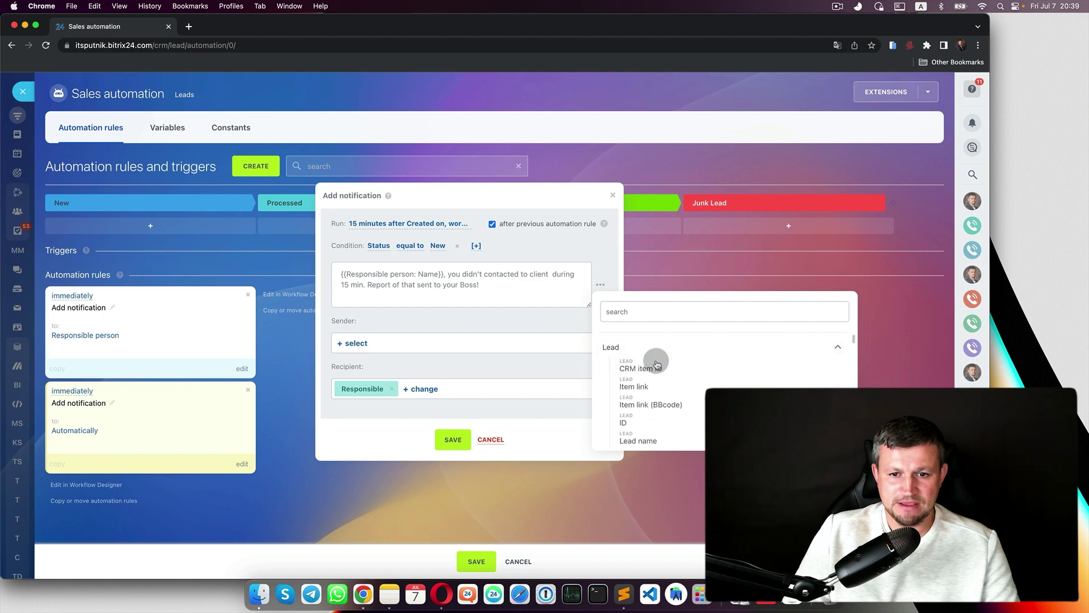
pyautogui.scroll(-2, 644, 389)
pyautogui.click(646, 390)
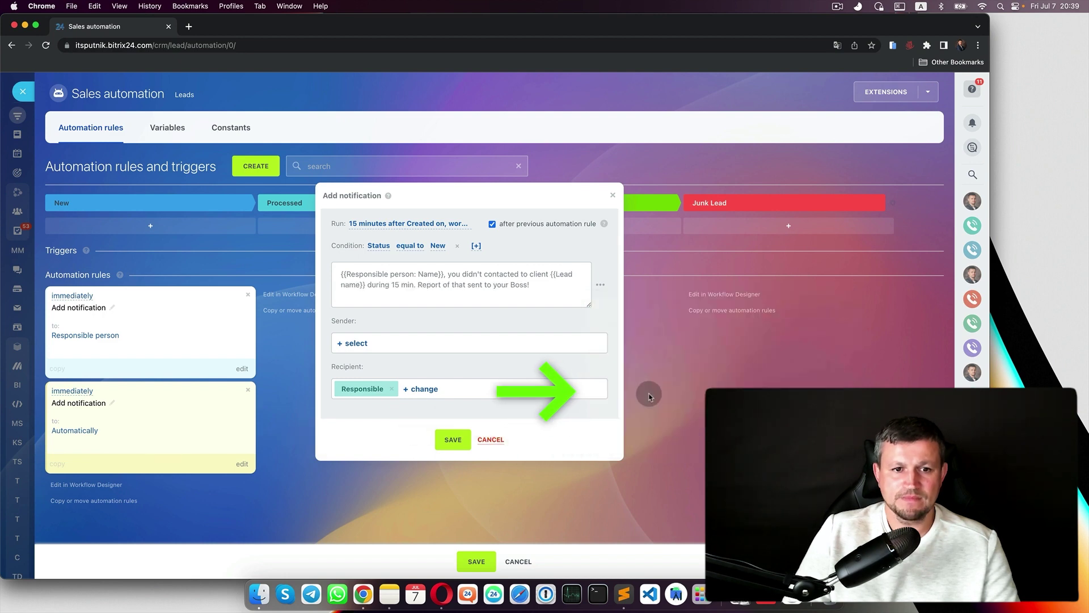
# Set the first recently used employee as the sender, and save both the notification rule and the lead automation rules
pyautogui.click(356, 345)
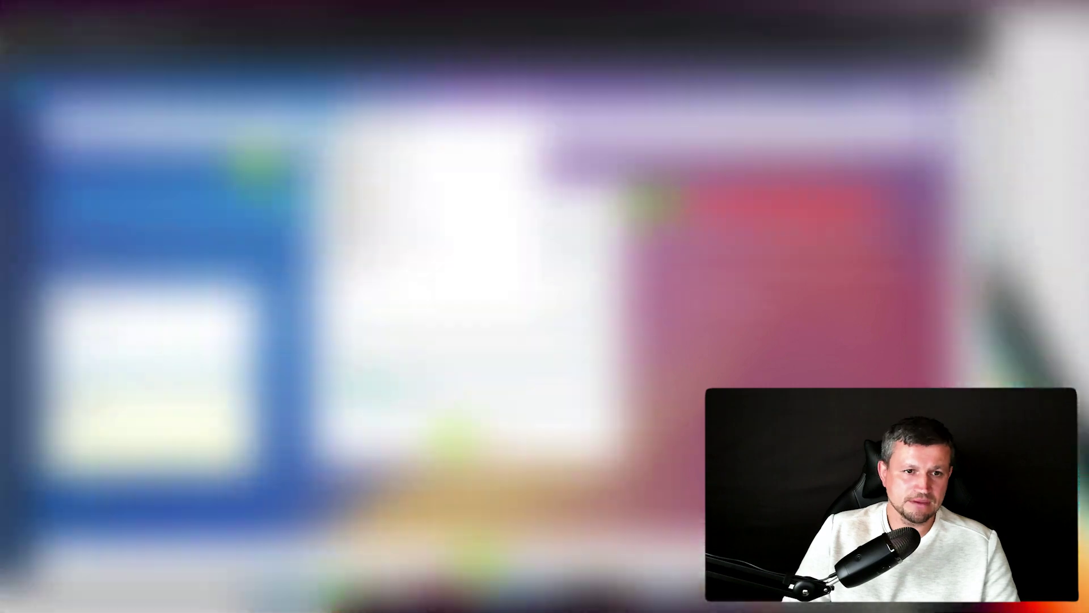
pyautogui.click(320, 147)
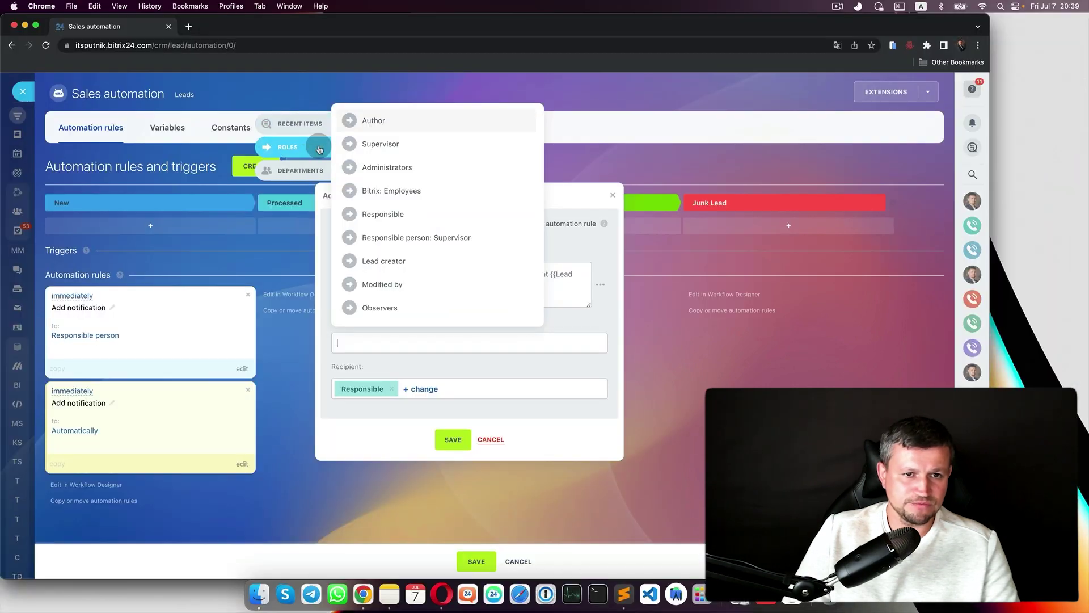
pyautogui.click(304, 171)
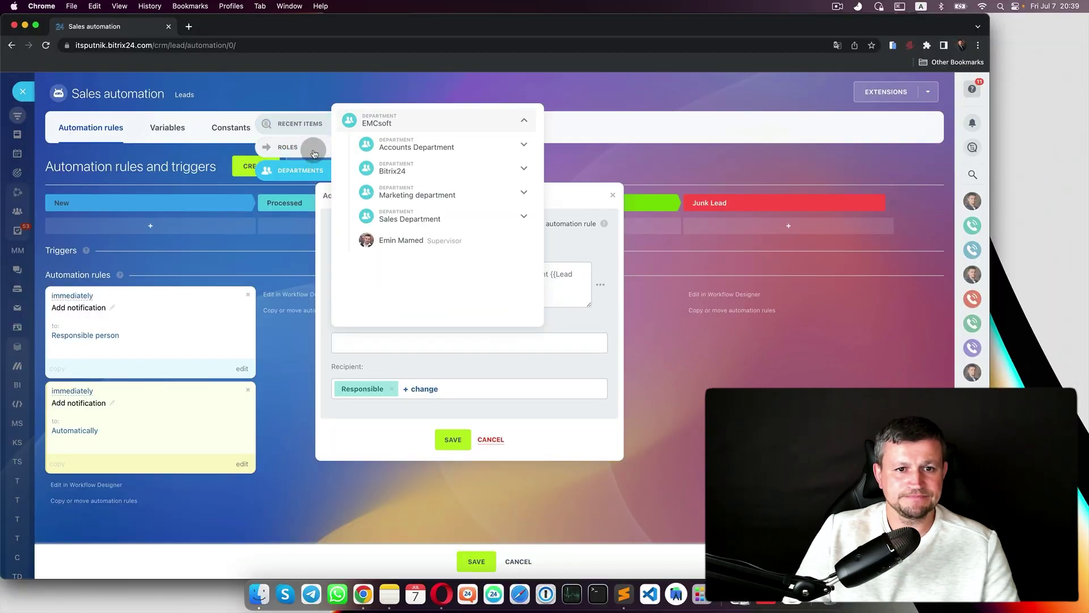
pyautogui.click(301, 124)
pyautogui.click(406, 122)
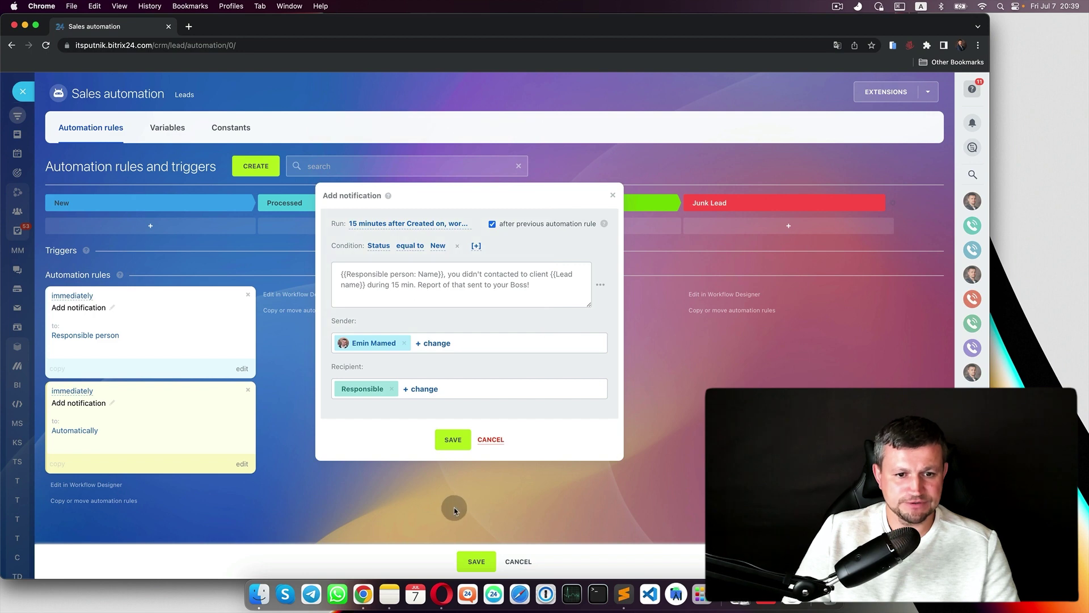
pyautogui.click(456, 442)
pyautogui.click(476, 561)
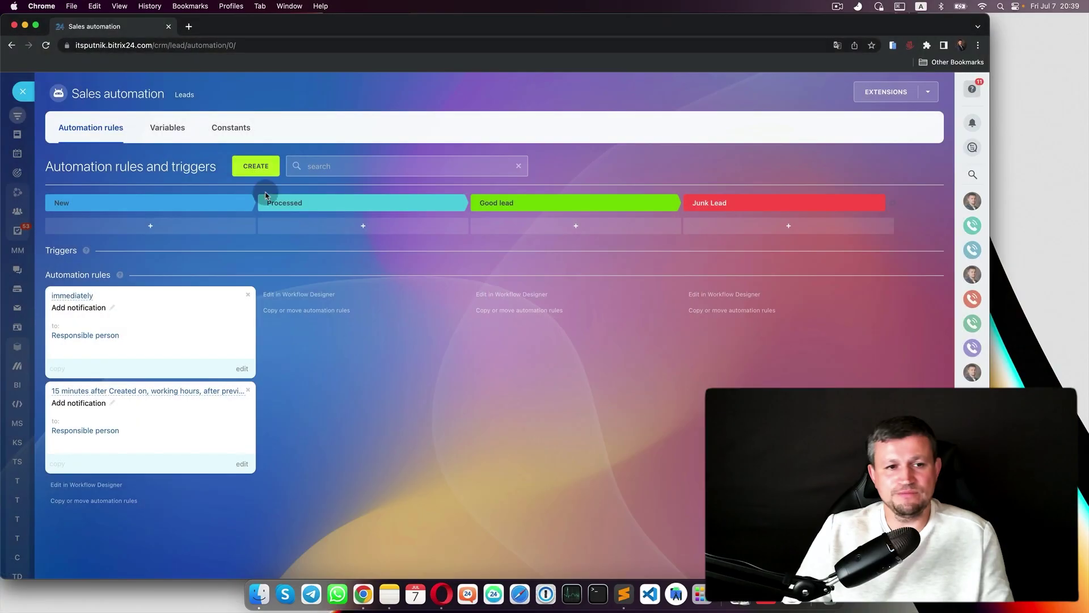
# Add a third "Add notification" rule to the New stage and set it to run immediately within working hours
pyautogui.click(255, 166)
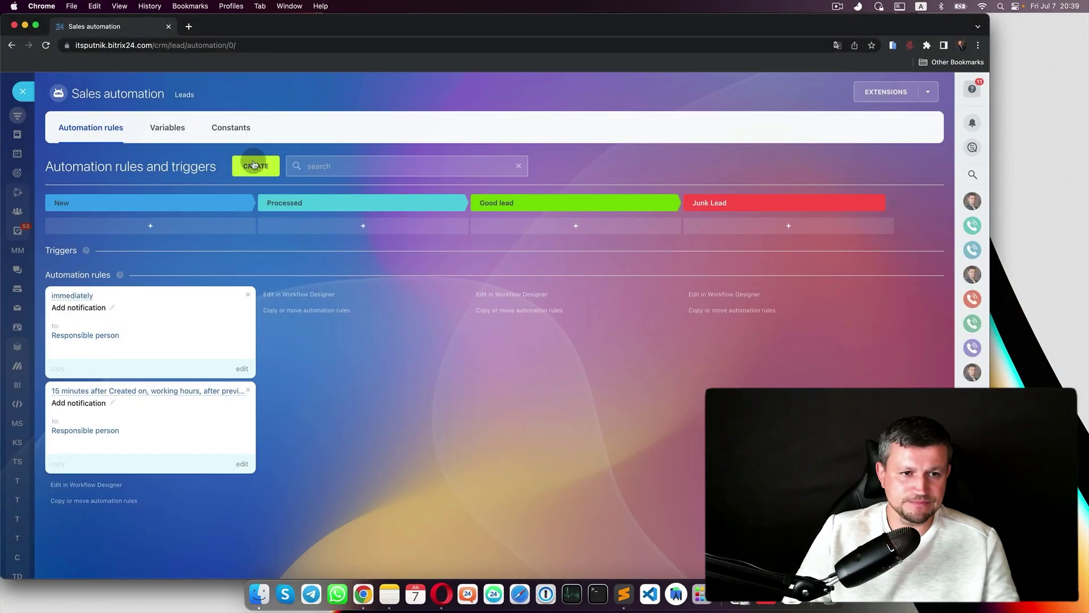
pyautogui.click(693, 287)
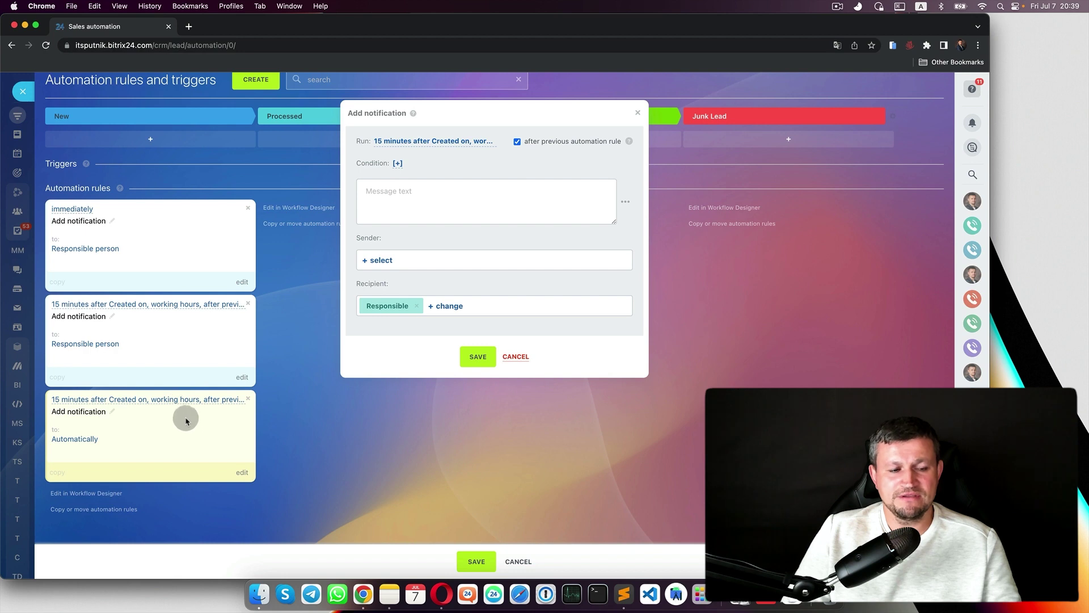
pyautogui.click(437, 142)
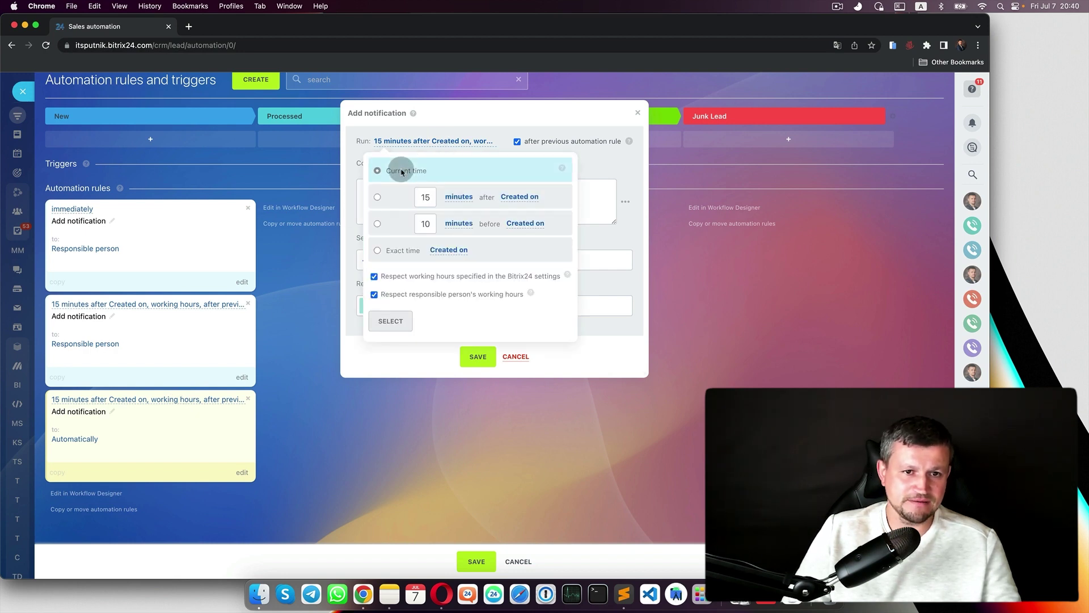
pyautogui.click(390, 321)
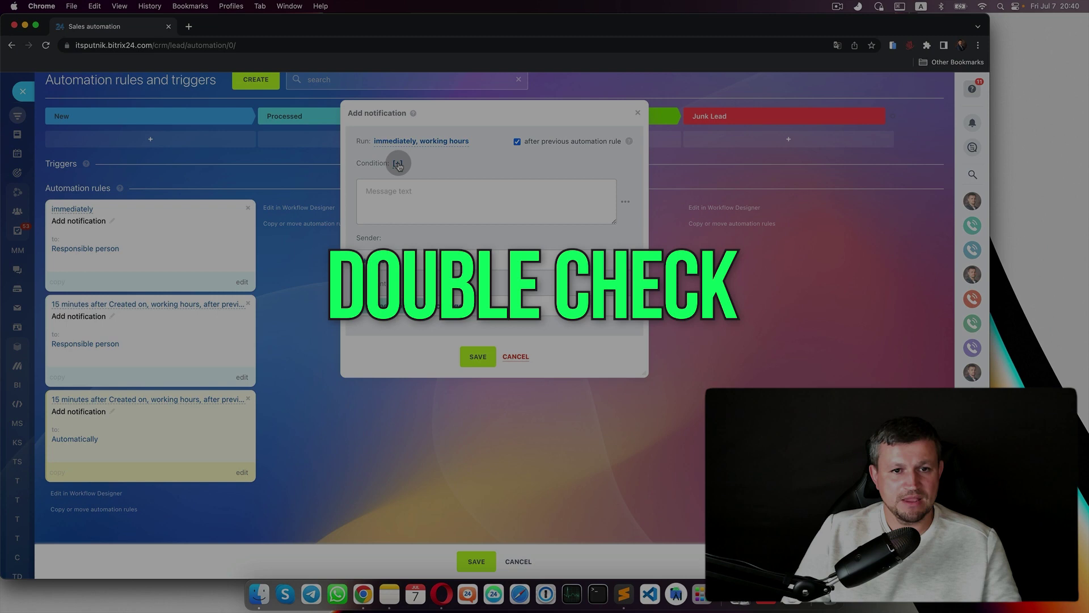
# Restrict the third notification rule with the condition Status equal to New
pyautogui.click(397, 164)
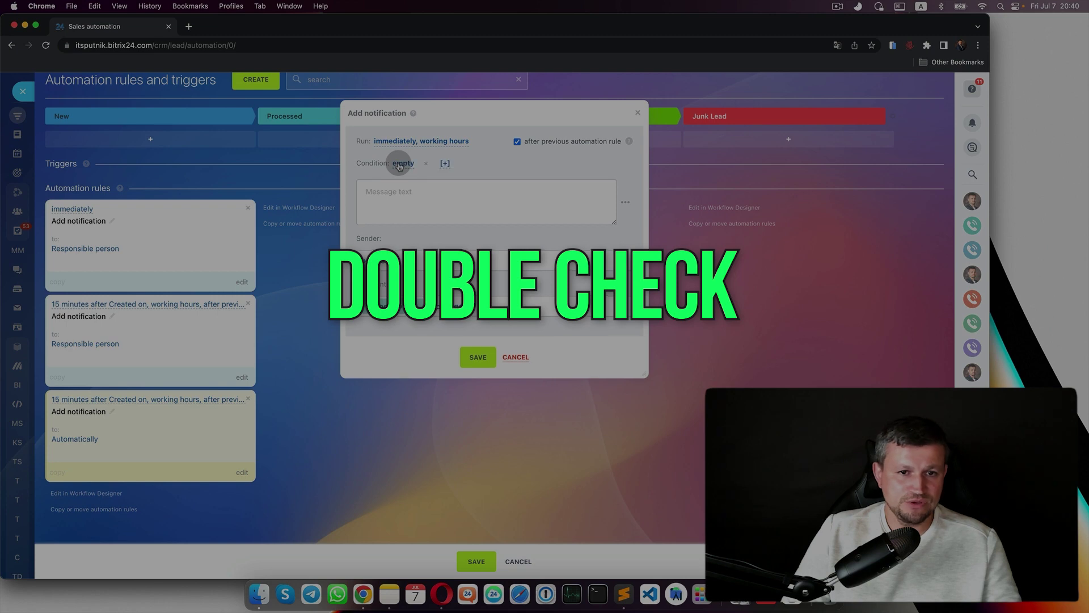
pyautogui.click(399, 165)
pyautogui.click(476, 193)
pyautogui.scroll(-2, 454, 284)
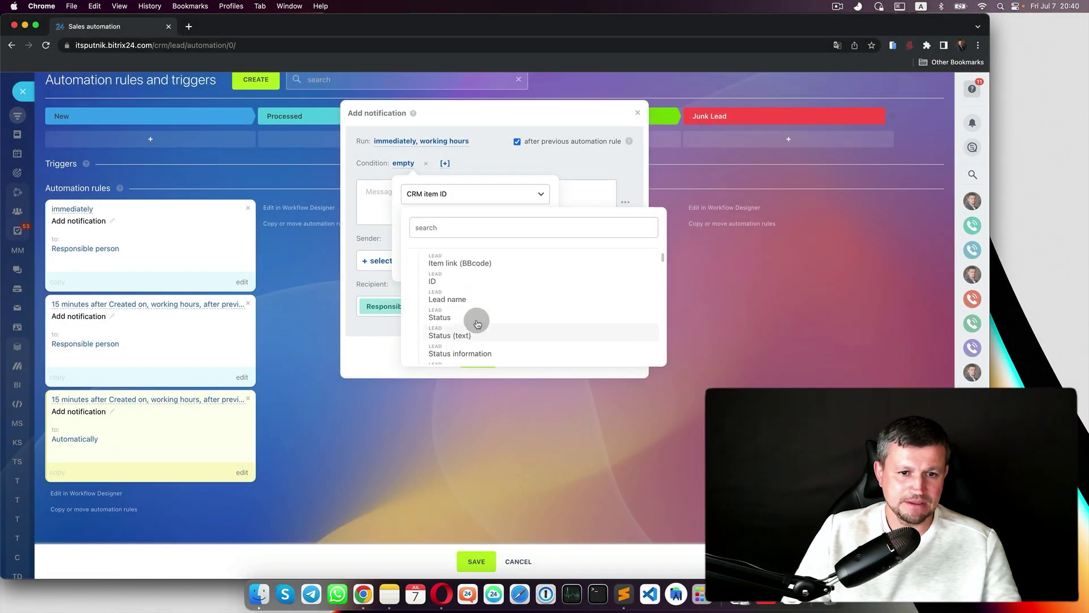
pyautogui.click(478, 317)
pyautogui.click(487, 224)
pyautogui.click(492, 243)
pyautogui.click(465, 252)
pyautogui.click(465, 264)
pyautogui.click(458, 280)
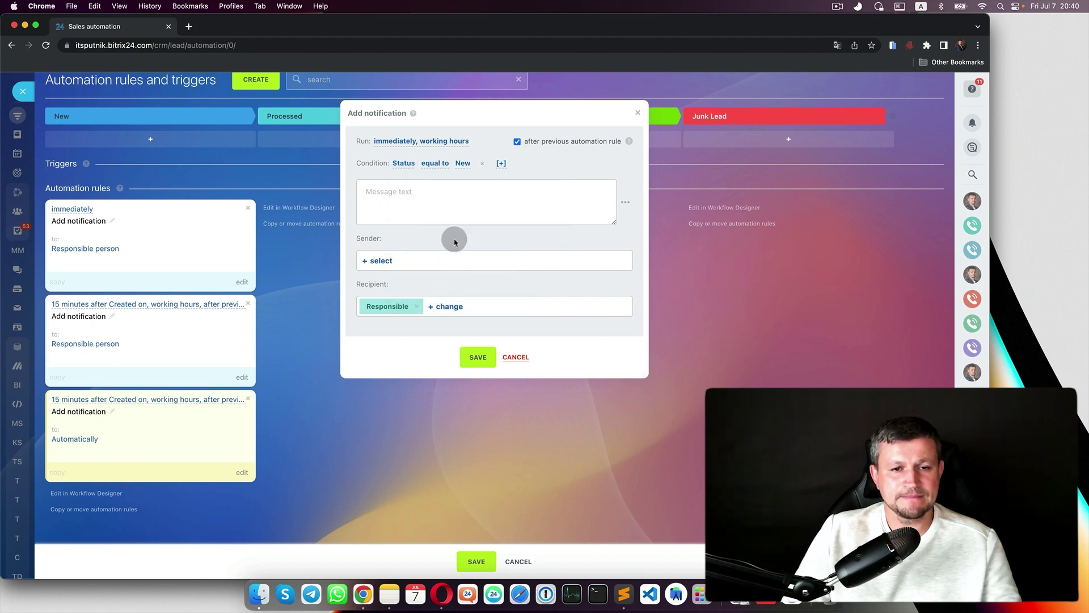
# Replace the third notification's Responsible recipient with the Supervisor role and a specific employee from the recent items
pyautogui.click(417, 307)
pyautogui.click(381, 307)
pyautogui.click(346, 362)
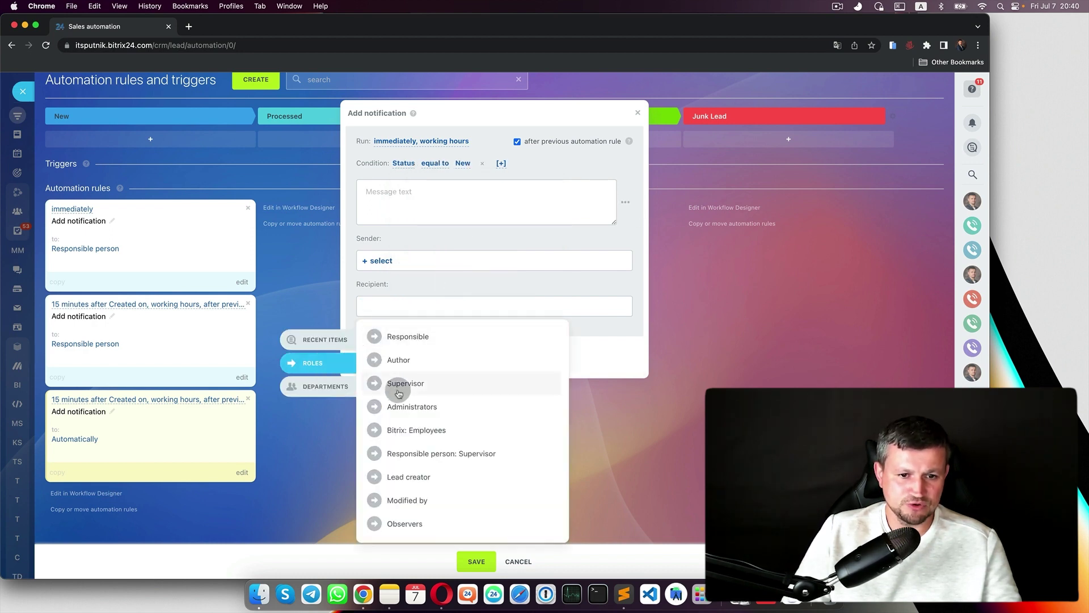
pyautogui.click(413, 384)
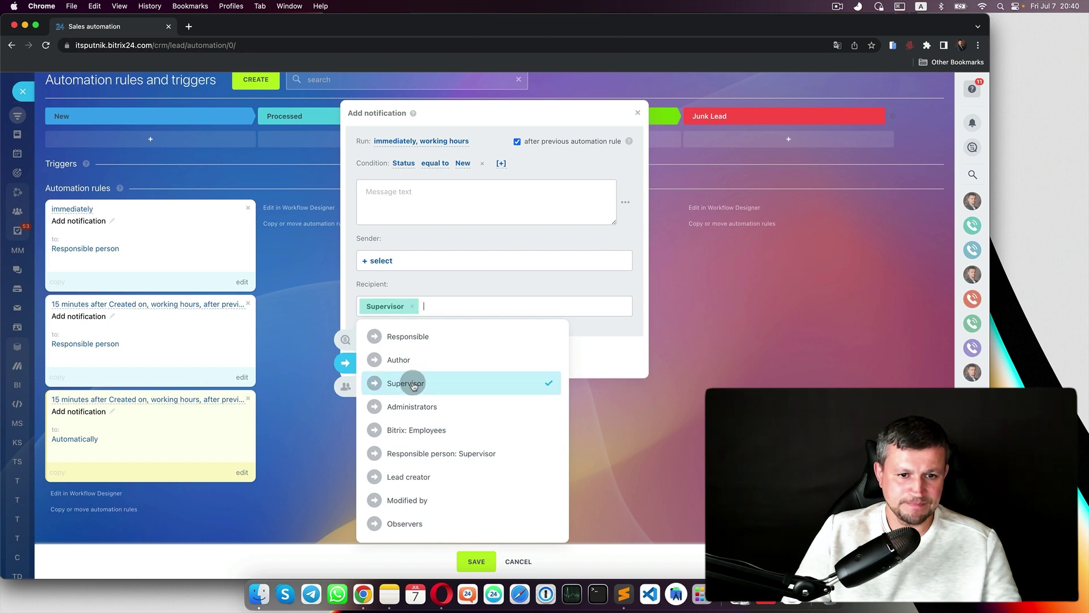
pyautogui.click(346, 339)
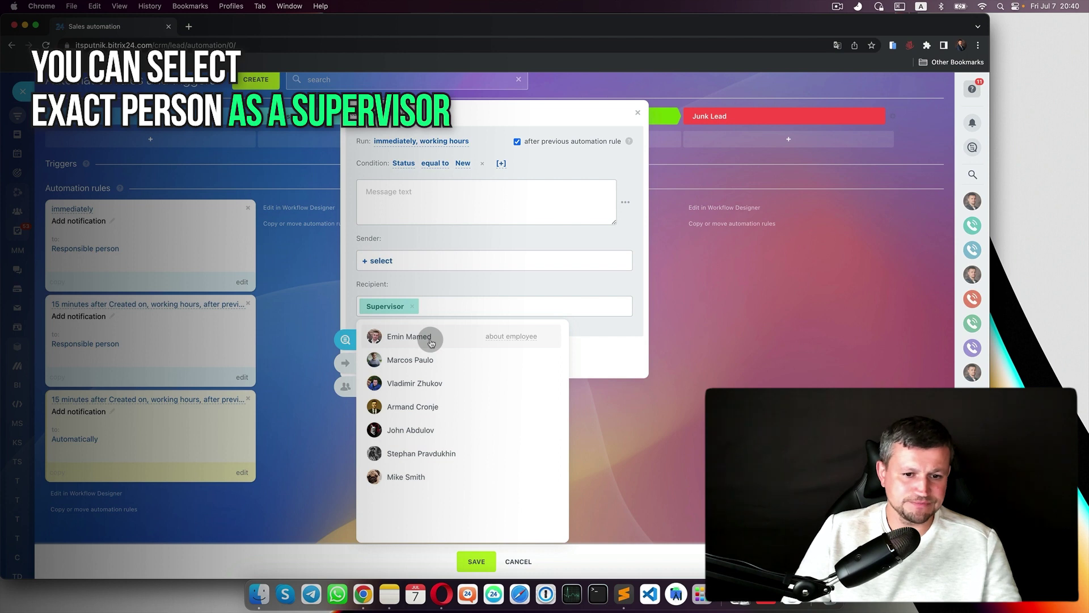
pyautogui.click(428, 487)
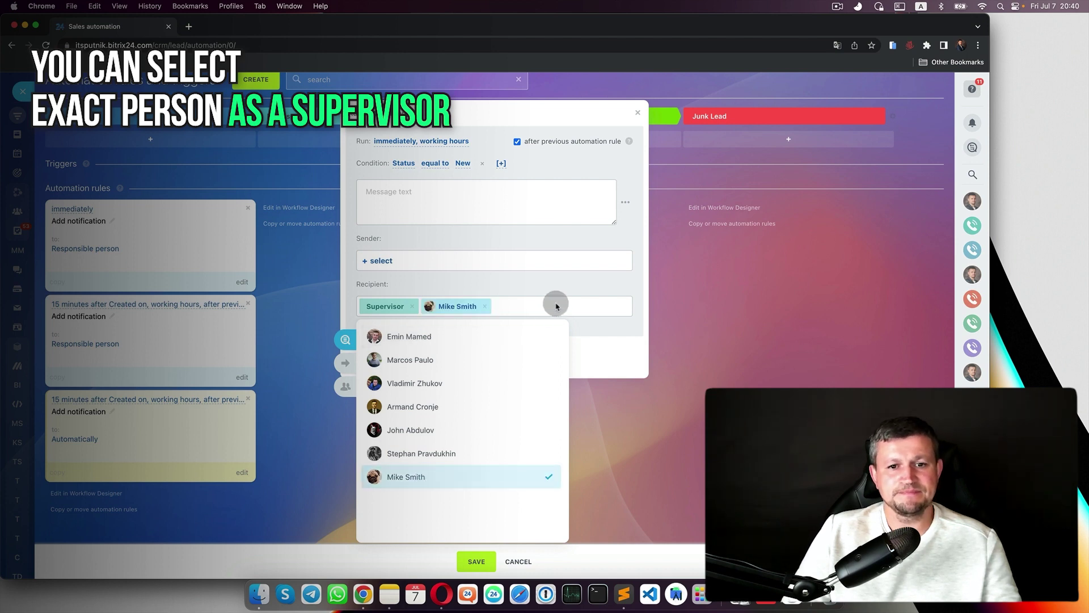
# Set the signed-in employee as the notification's sender and begin the message text with "Lead"
pyautogui.click(386, 260)
pyautogui.click(408, 314)
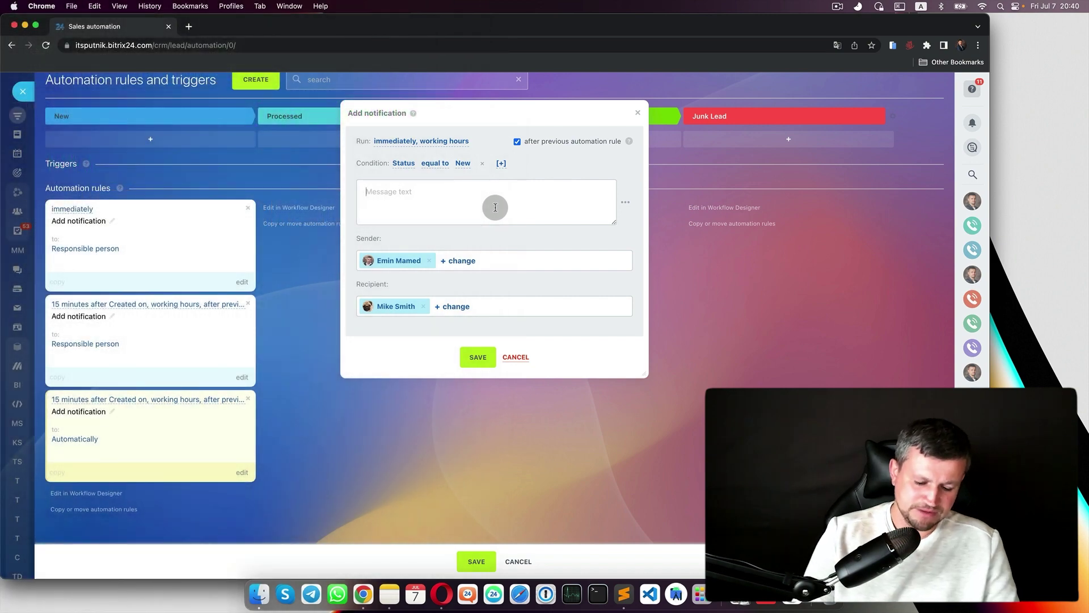
pyautogui.write('Lead')
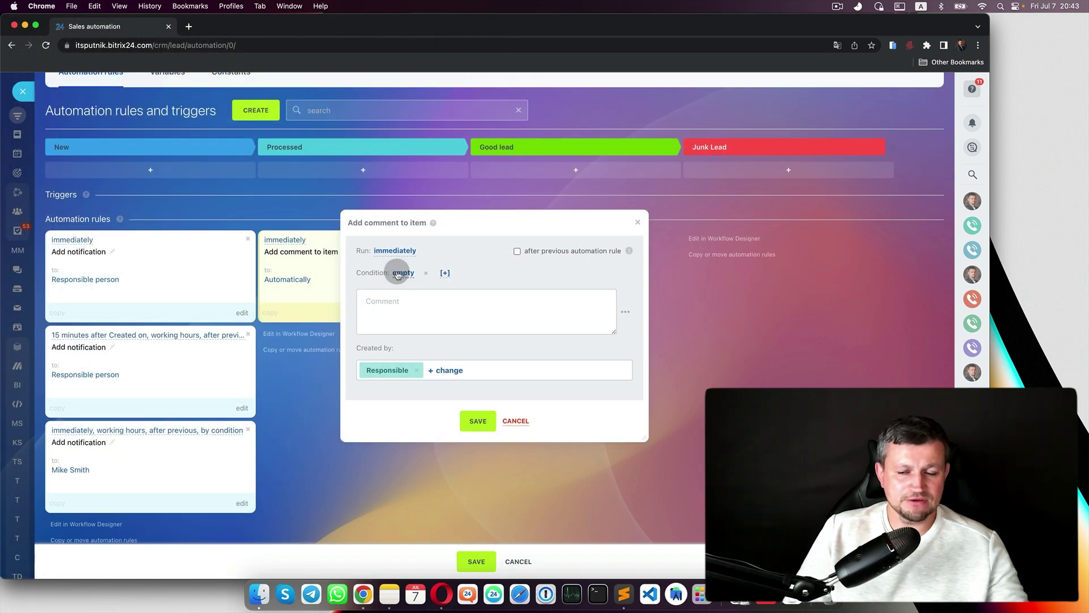
pyautogui.click(398, 273)
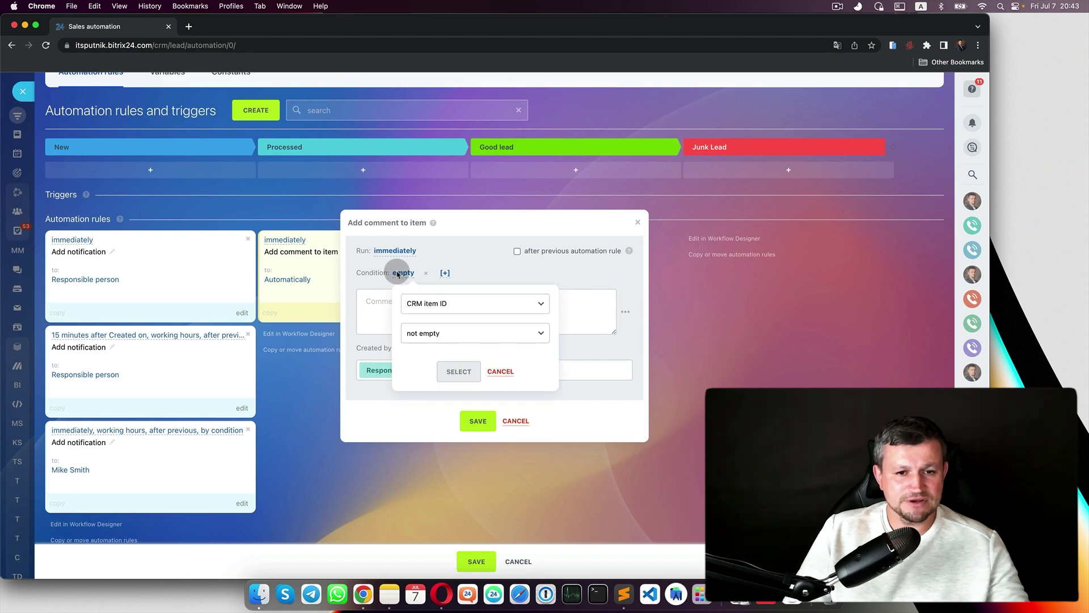
pyautogui.click(428, 307)
pyautogui.click(434, 269)
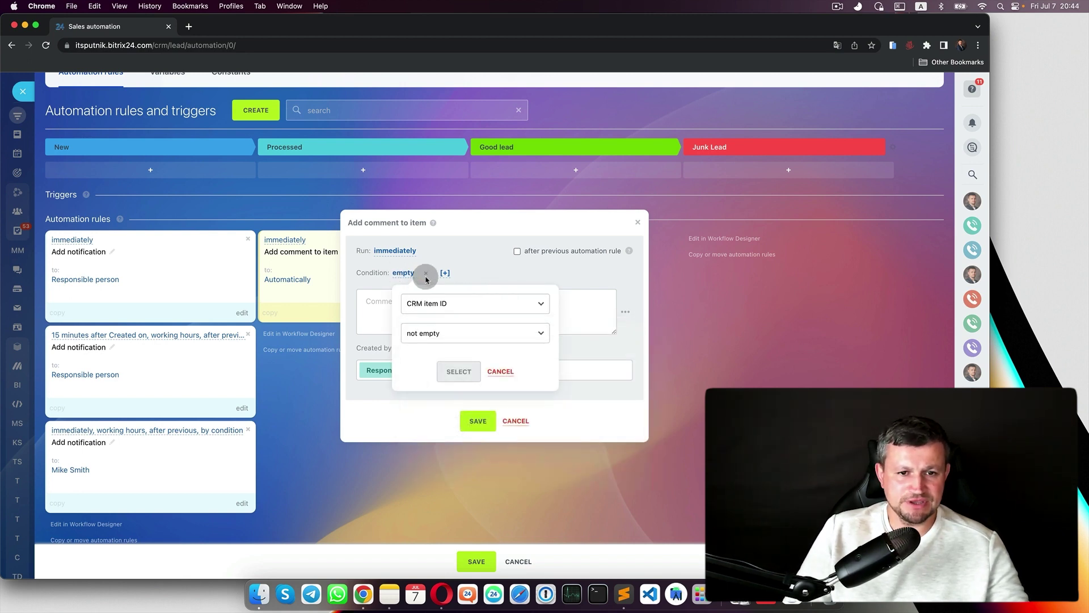
pyautogui.click(426, 276)
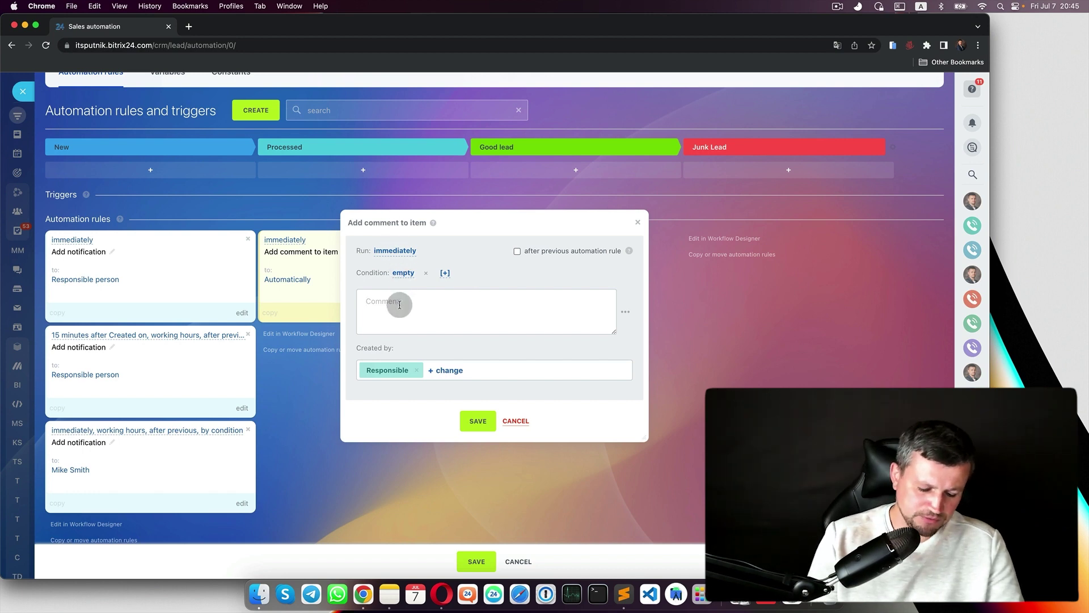
# Write the Processed stage's comment as: Lead {{Lead name}} passed stage "Processed", inserting the Lead name placeholder
pyautogui.click(626, 311)
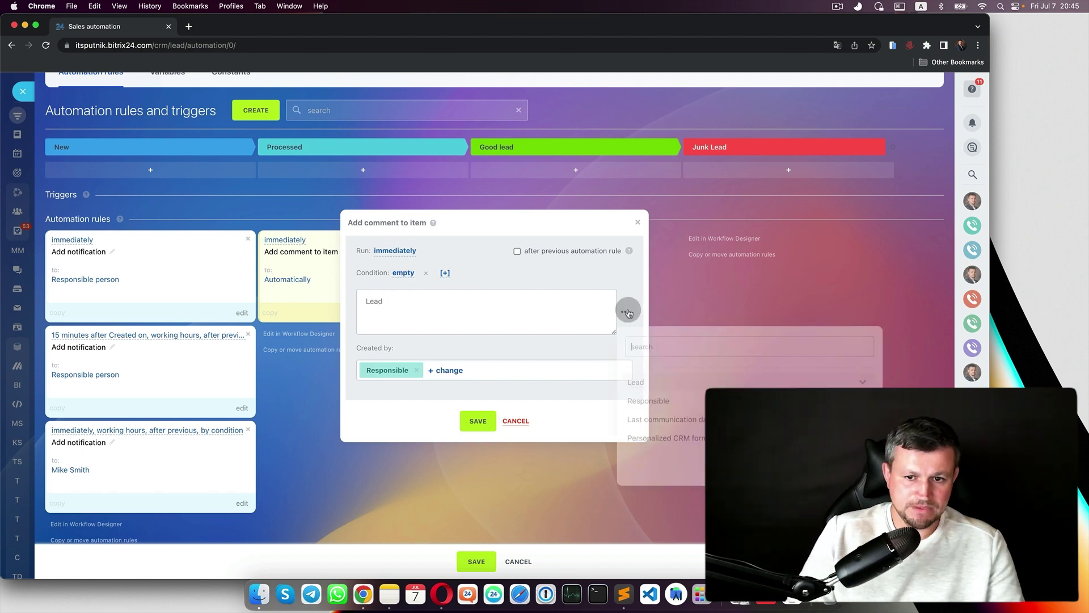
pyautogui.click(652, 372)
pyautogui.click(653, 389)
pyautogui.write('passed stage')
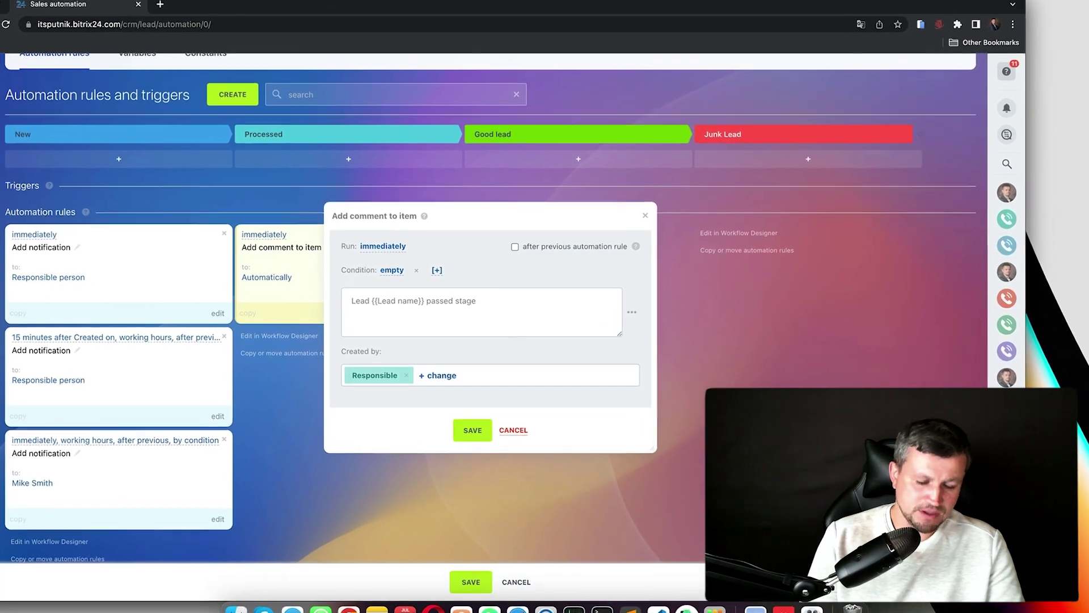
pyautogui.write(' Processed"')
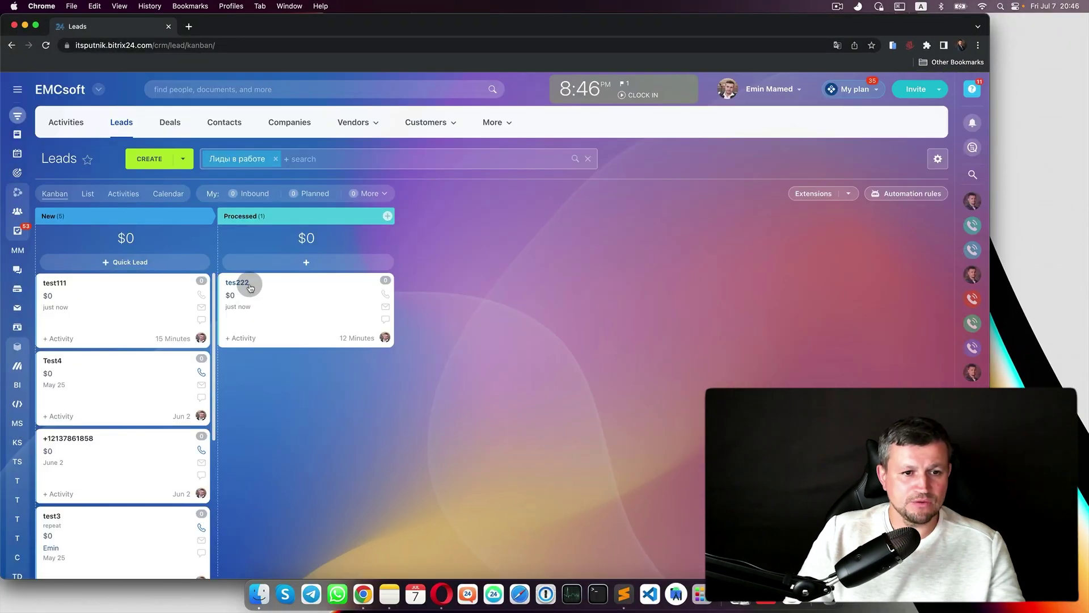
# Open the tes222 lead in the Processed stage, check the automatic comment in its timeline, and close the lead
pyautogui.click(247, 285)
pyautogui.scroll(-2, 531, 277)
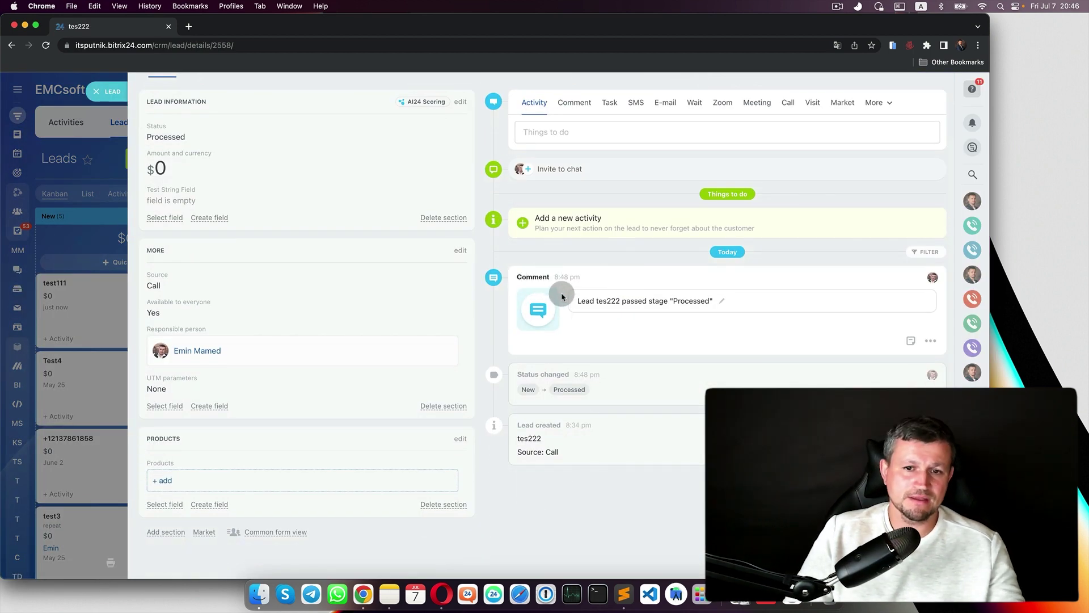
pyautogui.moveTo(579, 301); pyautogui.dragTo(651, 310)
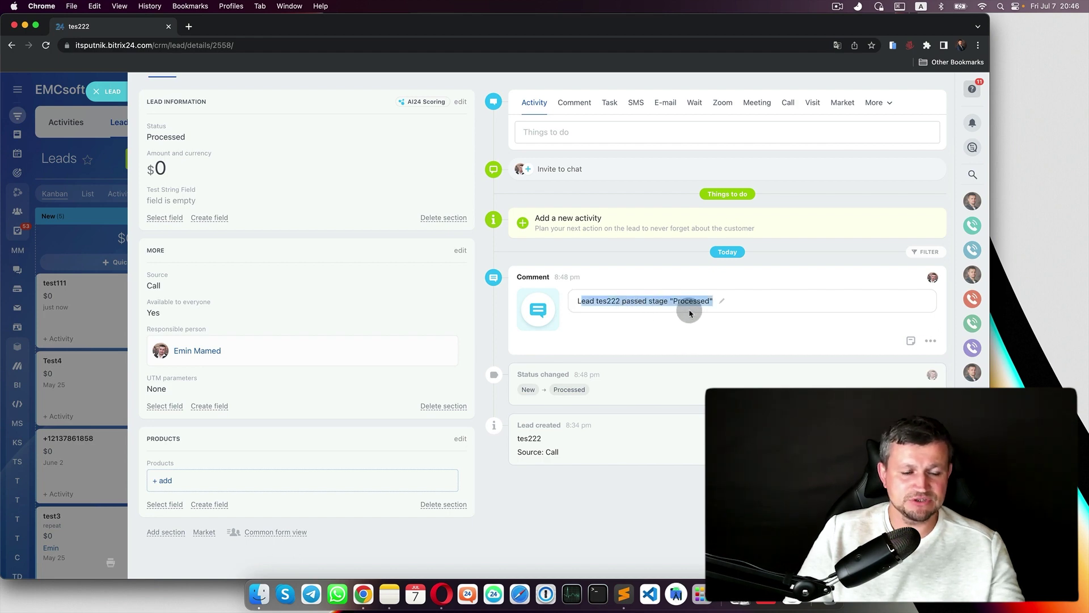
pyautogui.press('Escape')
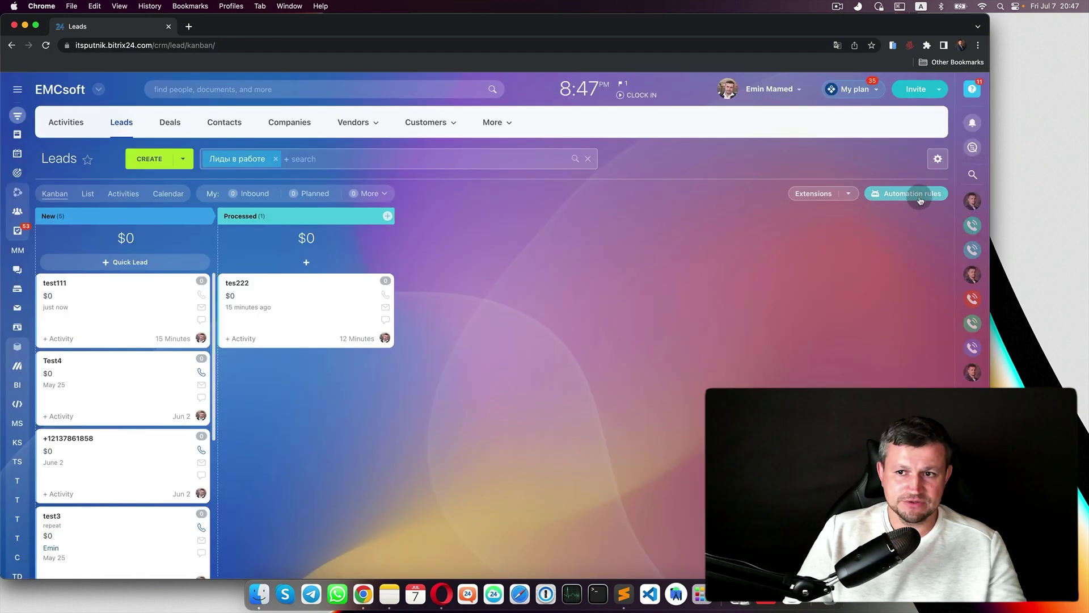
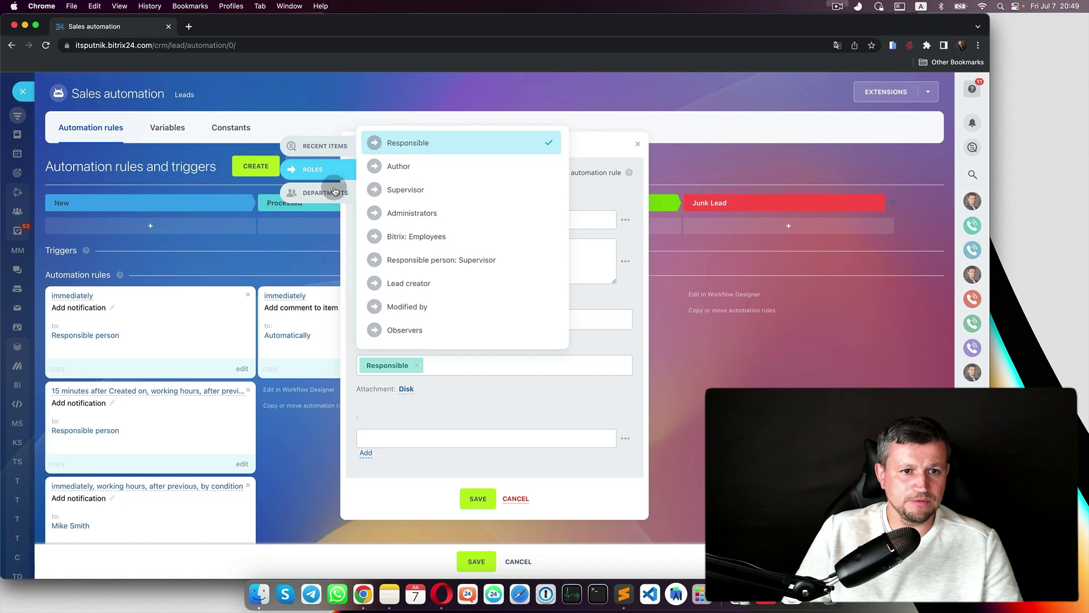
# Replace the post's Responsible recipient with all Sales Department employees, including subdepartments
pyautogui.click(335, 192)
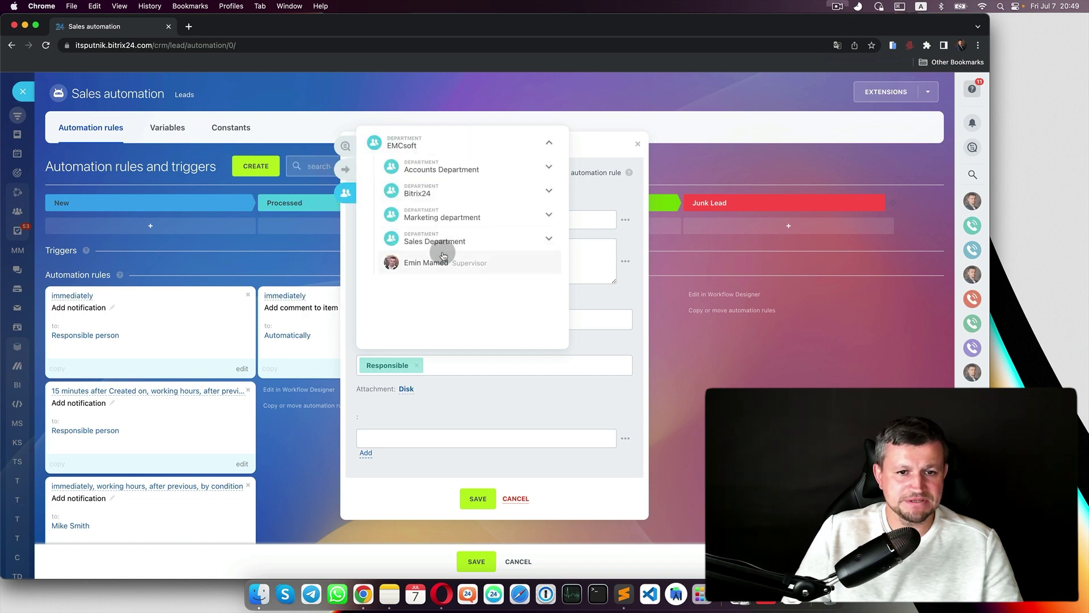
pyautogui.click(443, 252)
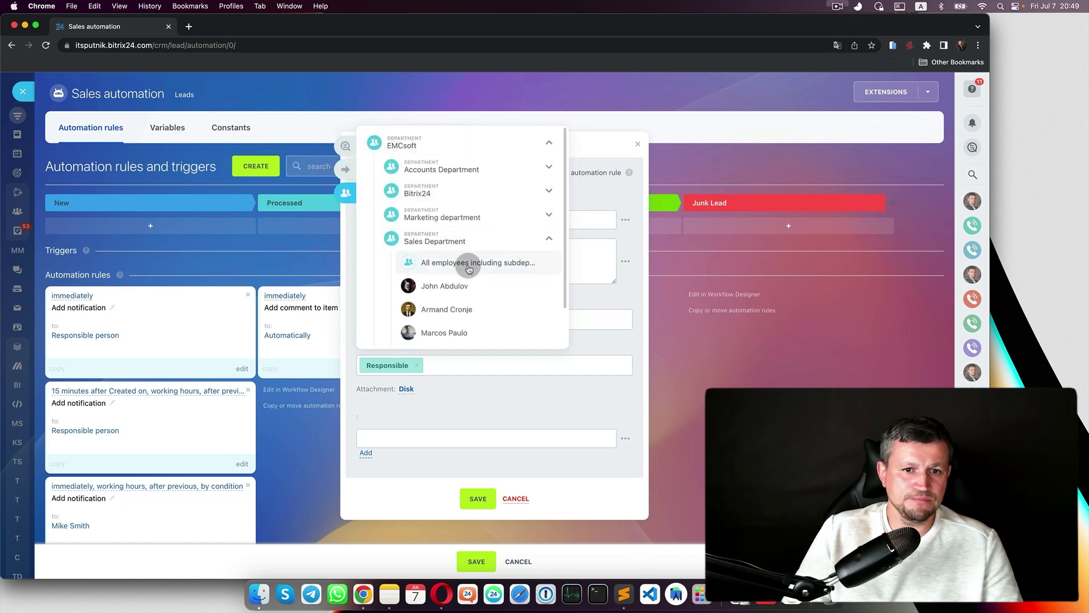
pyautogui.click(468, 267)
pyautogui.click(454, 388)
pyautogui.click(417, 365)
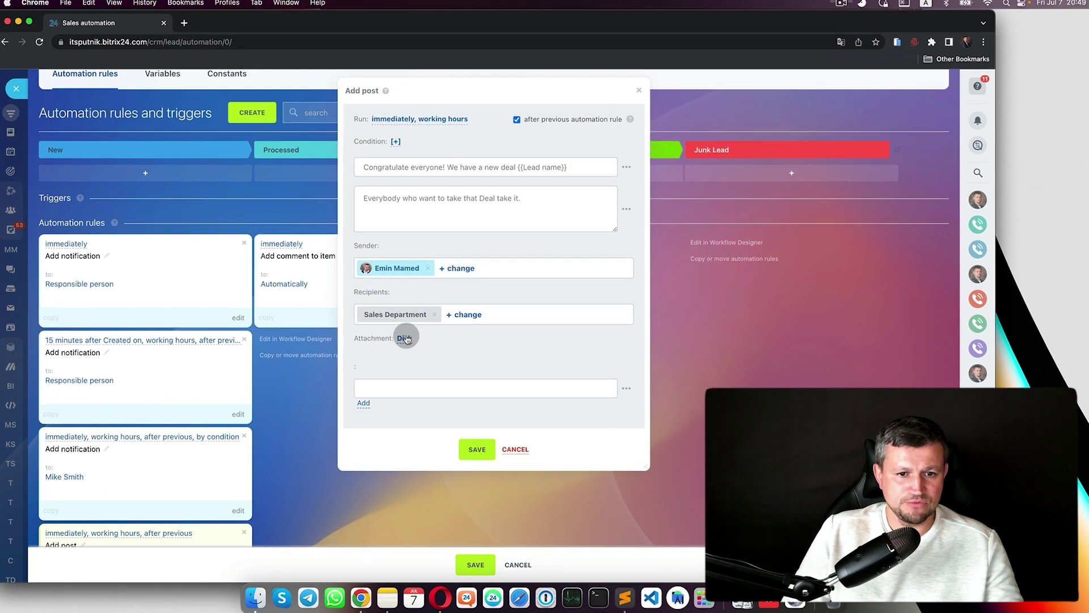
# Expand the post's Disk attachment options, save the Add post rule, and move it from the New stage to Good lead
pyautogui.click(407, 389)
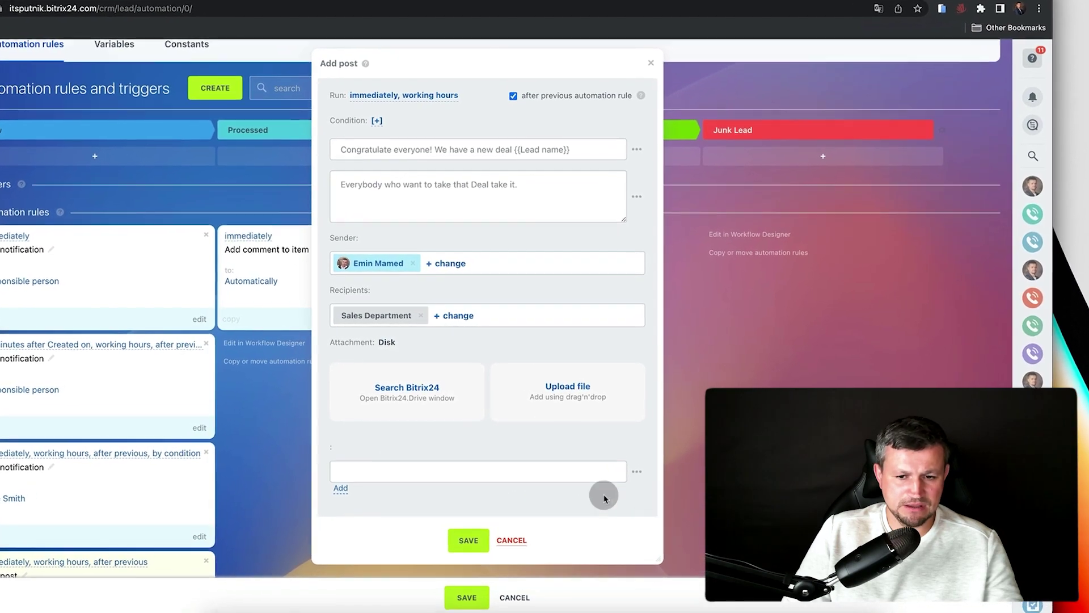
pyautogui.click(637, 471)
pyautogui.click(603, 504)
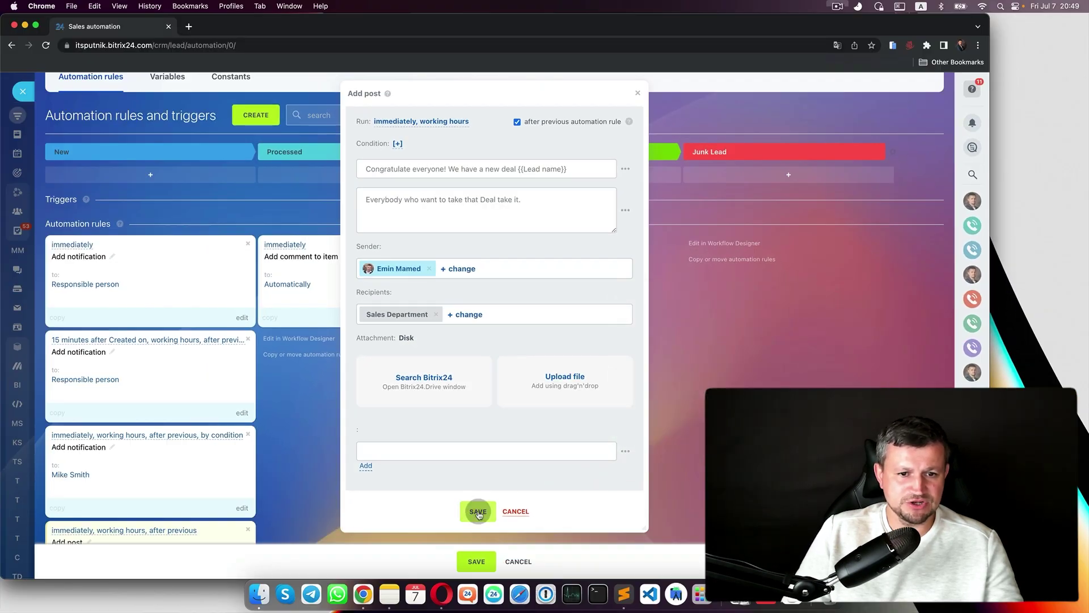
pyautogui.click(478, 513)
pyautogui.scroll(-2, 333, 353)
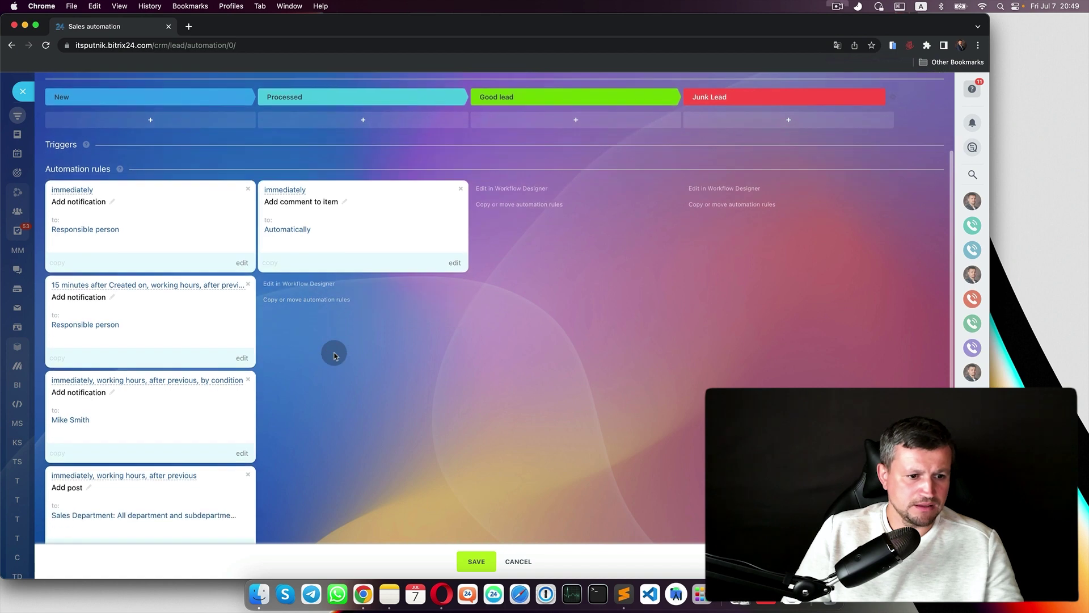
pyautogui.moveTo(199, 478); pyautogui.dragTo(588, 319)
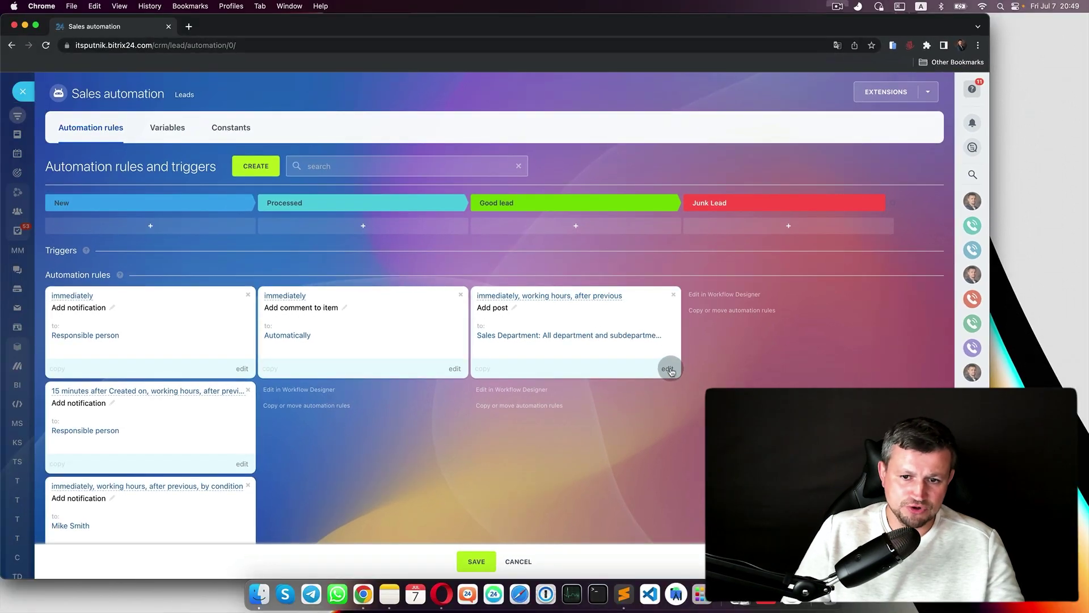
# Add the signed-in employee as a second recipient of the Good lead post, and save the rule and the automation rules
pyautogui.click(668, 368)
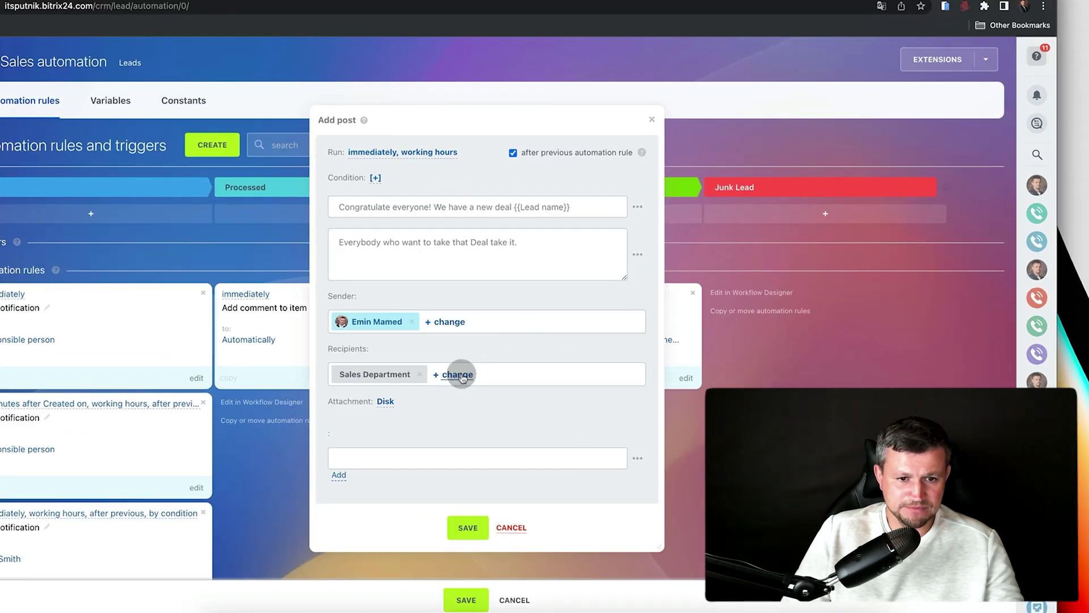
pyautogui.click(459, 376)
pyautogui.click(479, 146)
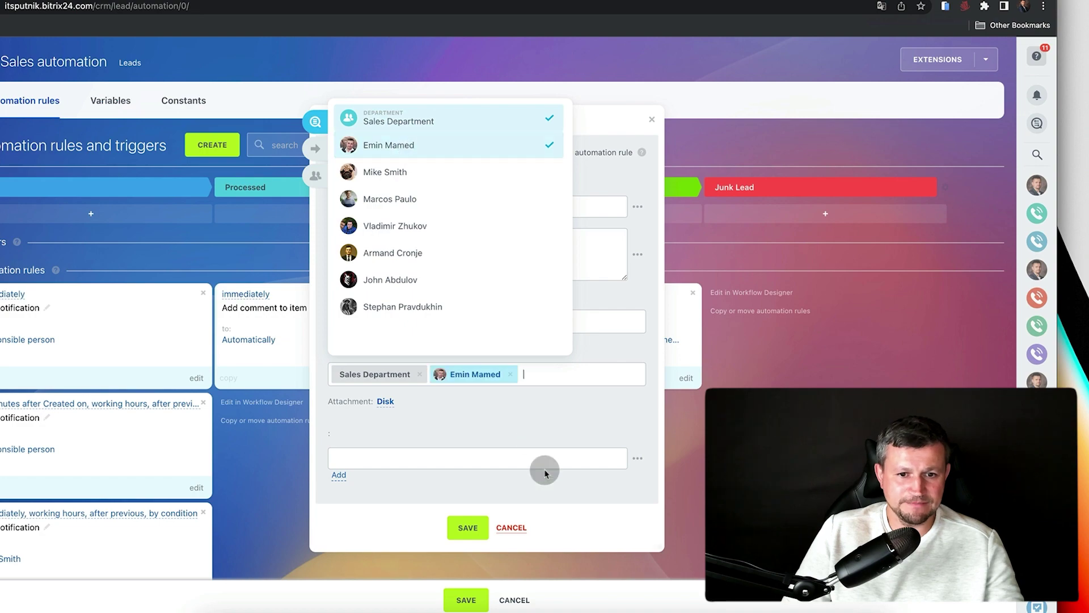
pyautogui.click(469, 528)
pyautogui.click(466, 600)
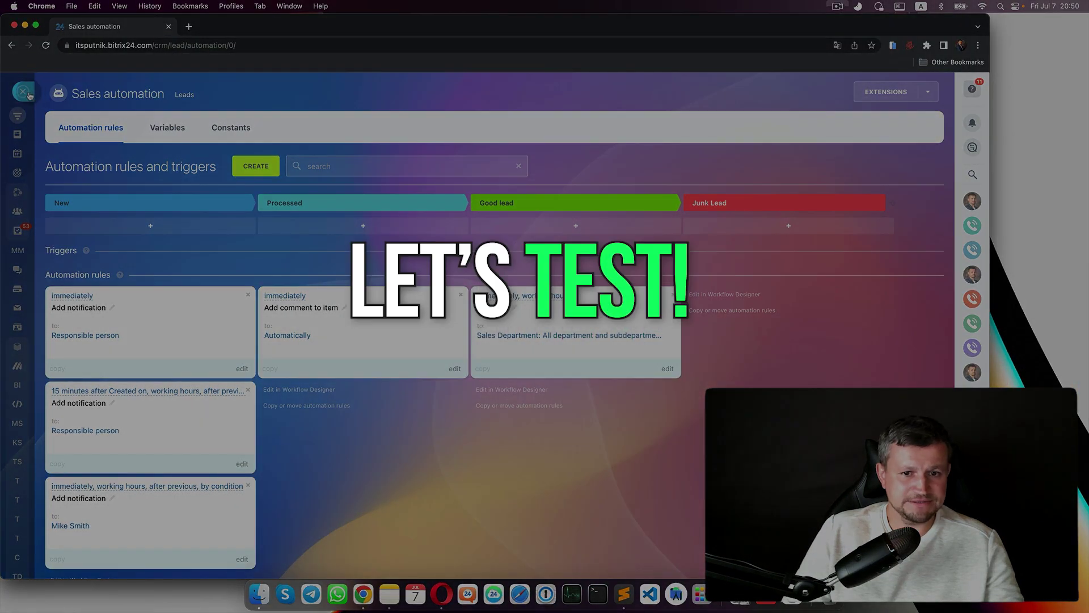
# Return to the leads Kanban and test the automation by moving the tes222 lead from Processed to Good lead
pyautogui.click(29, 93)
pyautogui.moveTo(266, 292); pyautogui.dragTo(640, 584)
pyautogui.click(461, 312)
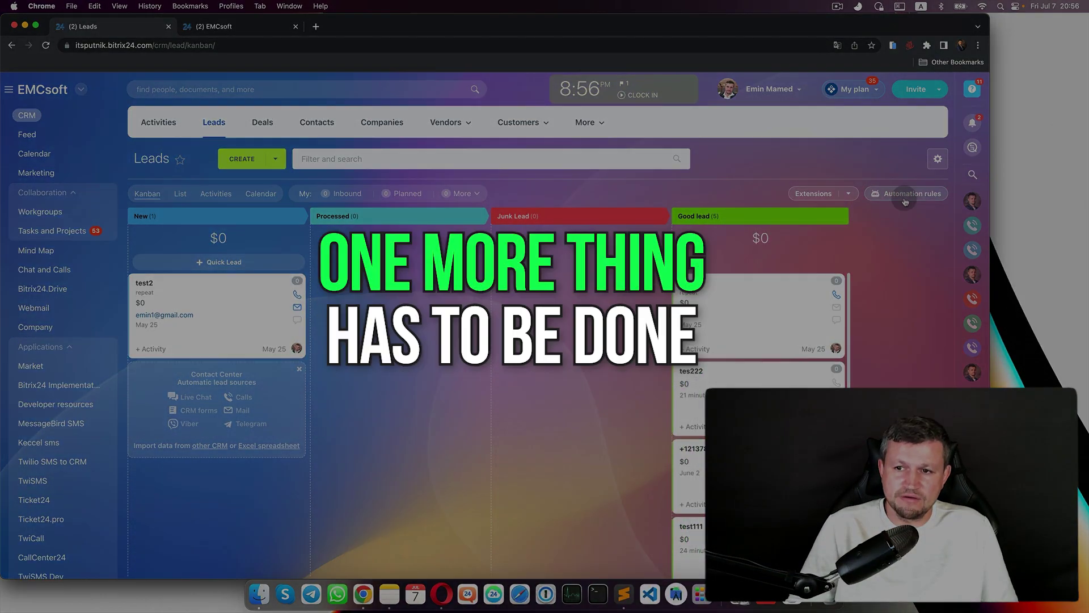
# Set the Good lead stage's Add post rule to run at the current time, save it, and return to the leads Kanban
pyautogui.click(906, 193)
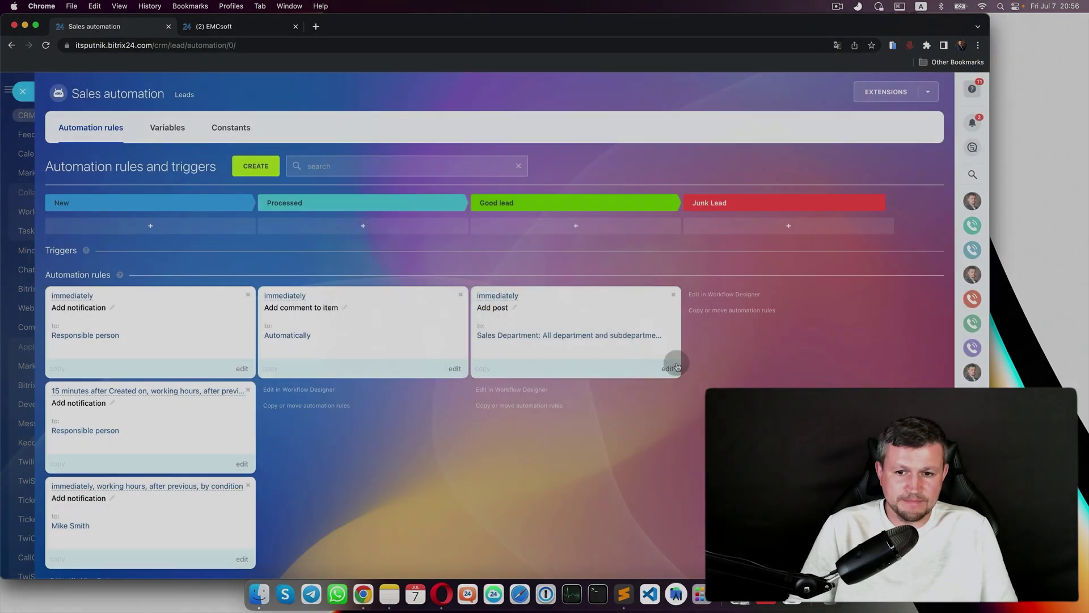
pyautogui.click(668, 369)
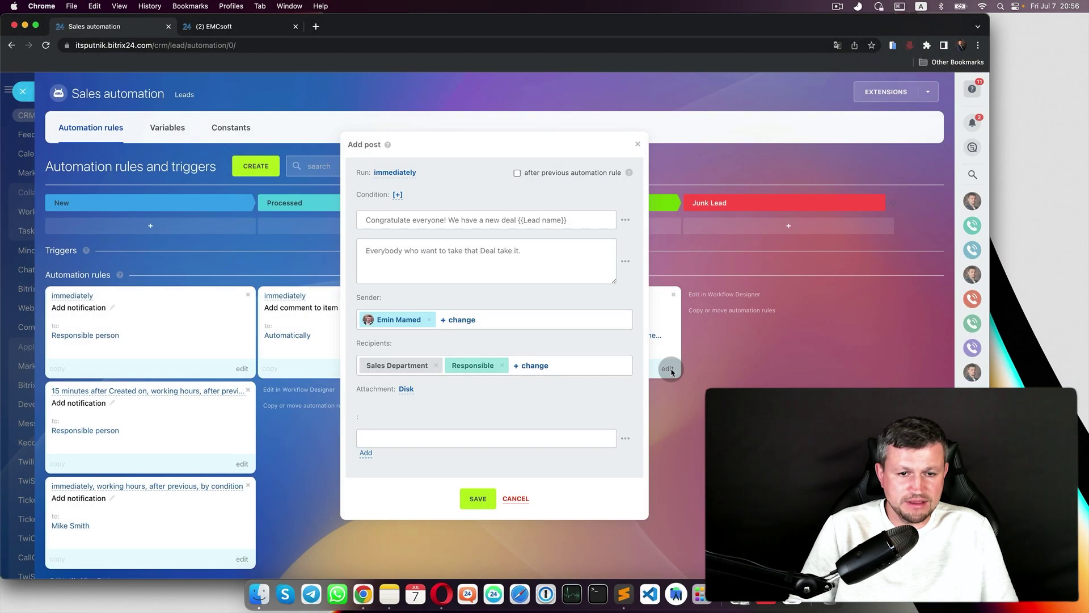
pyautogui.click(406, 173)
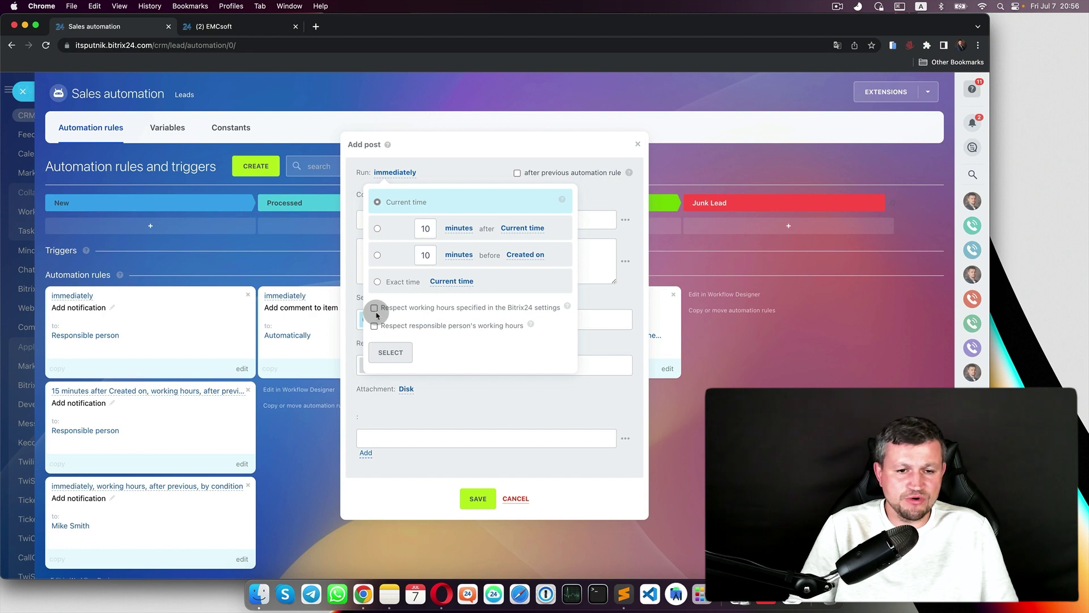
pyautogui.click(383, 196)
pyautogui.click(391, 349)
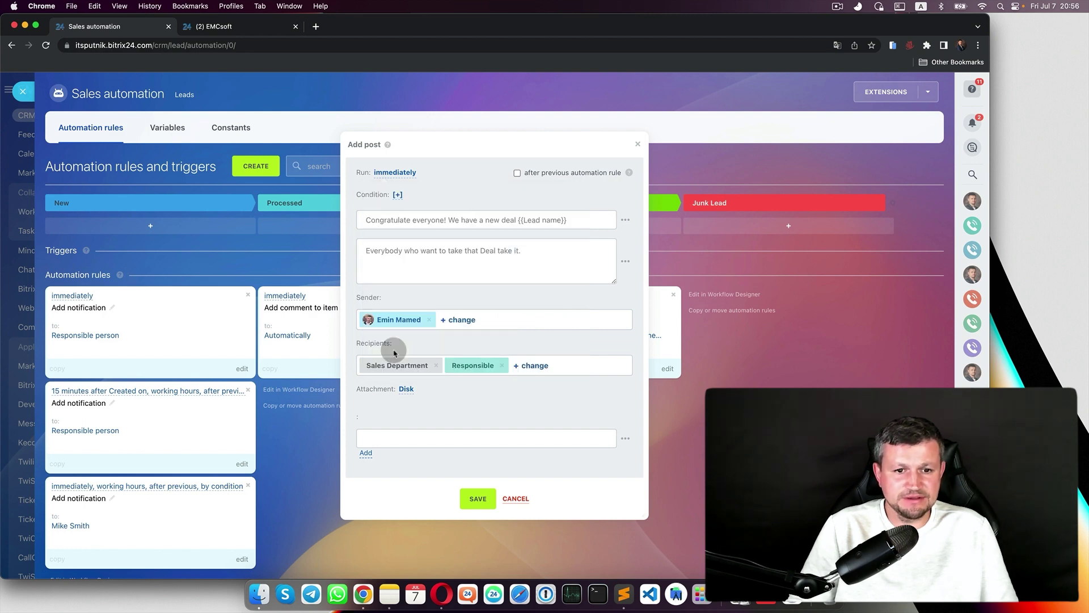
pyautogui.click(478, 501)
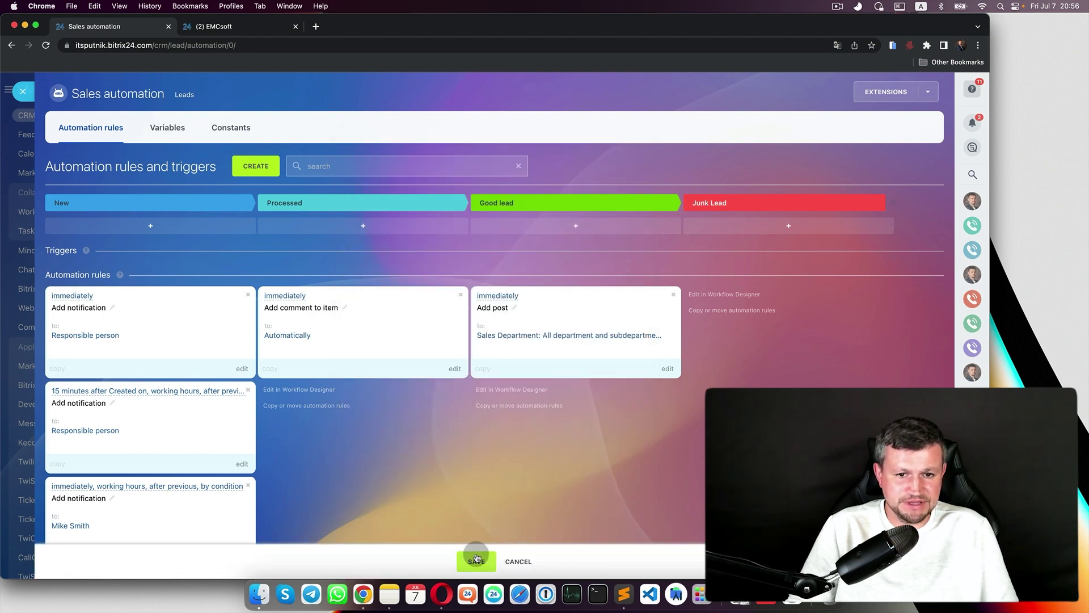
pyautogui.click(33, 88)
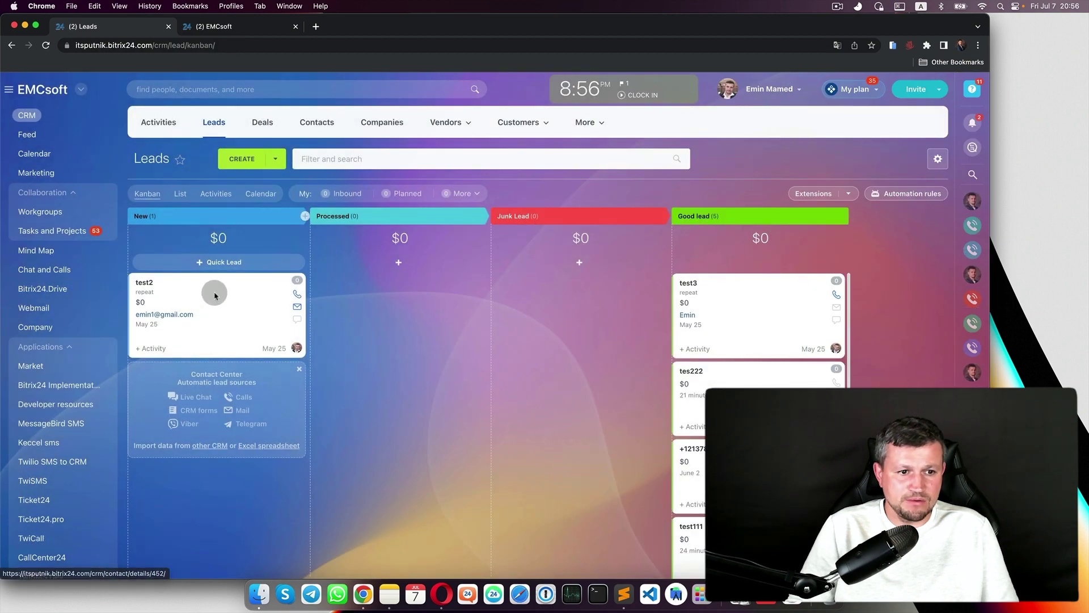
# Move the test2 lead from New to Good lead and dismiss the prompt to create an item based on it
pyautogui.moveTo(214, 292); pyautogui.dragTo(692, 356)
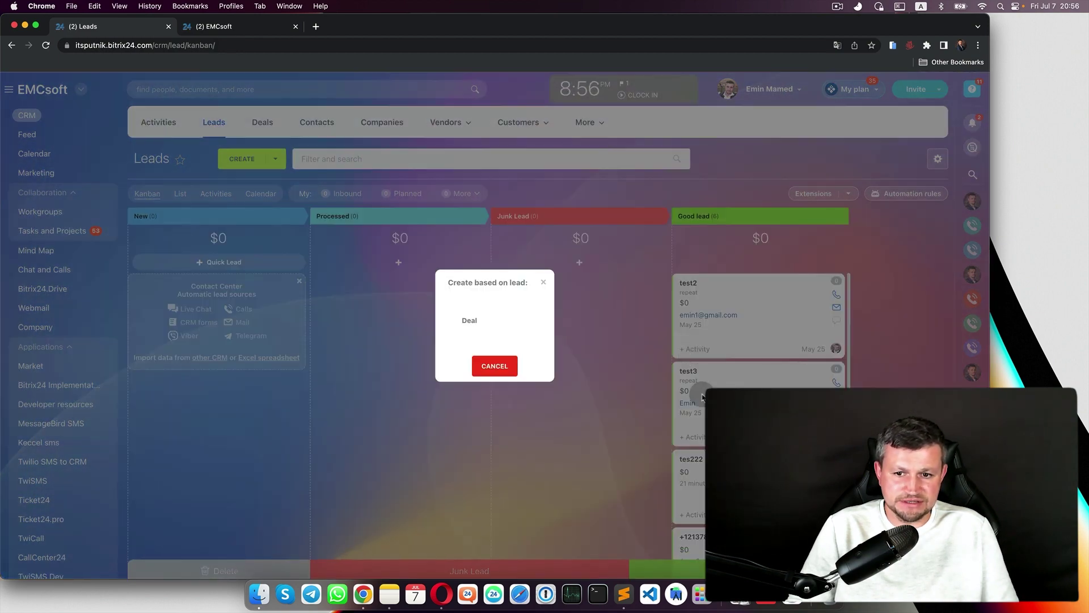
pyautogui.click(475, 339)
pyautogui.click(492, 366)
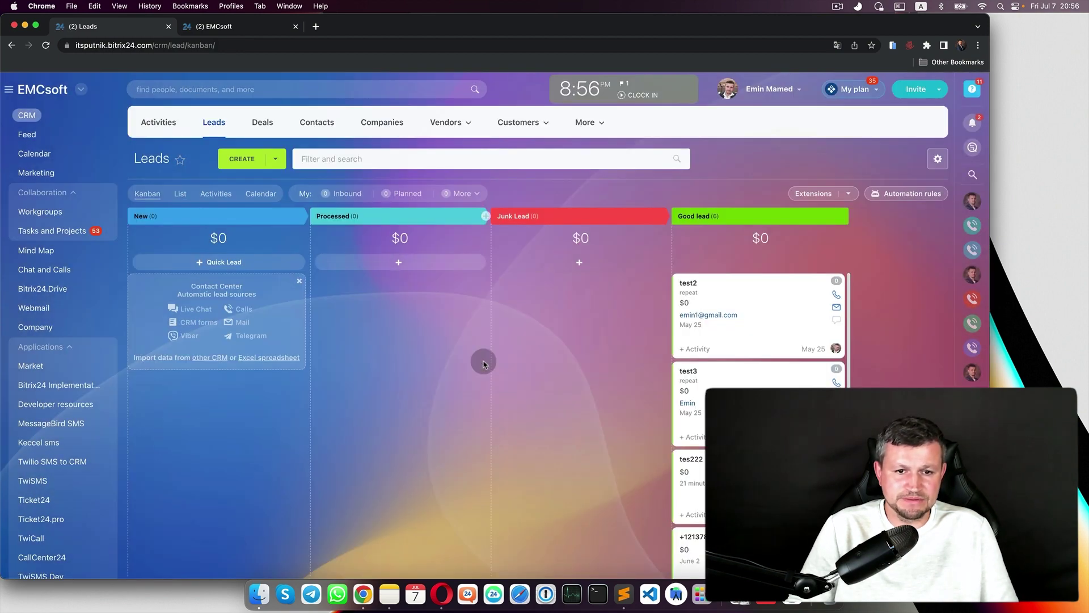
# Check the company feed for the automatic post about the test2 lead
pyautogui.click(242, 27)
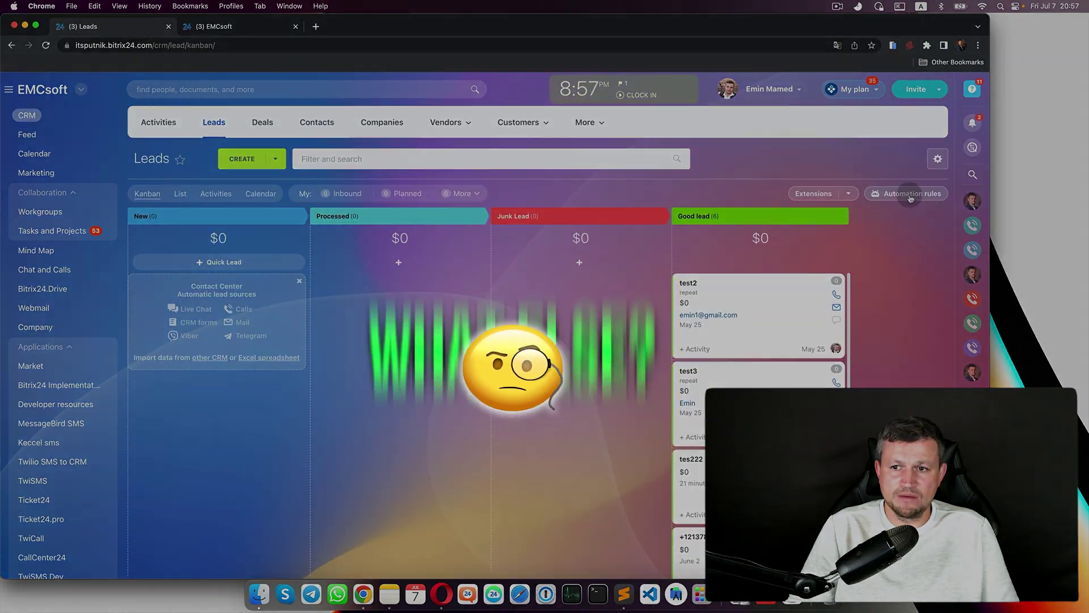
# Open the lead automation rules and add a Send email rule from Employee alerts to the New stage
pyautogui.click(911, 194)
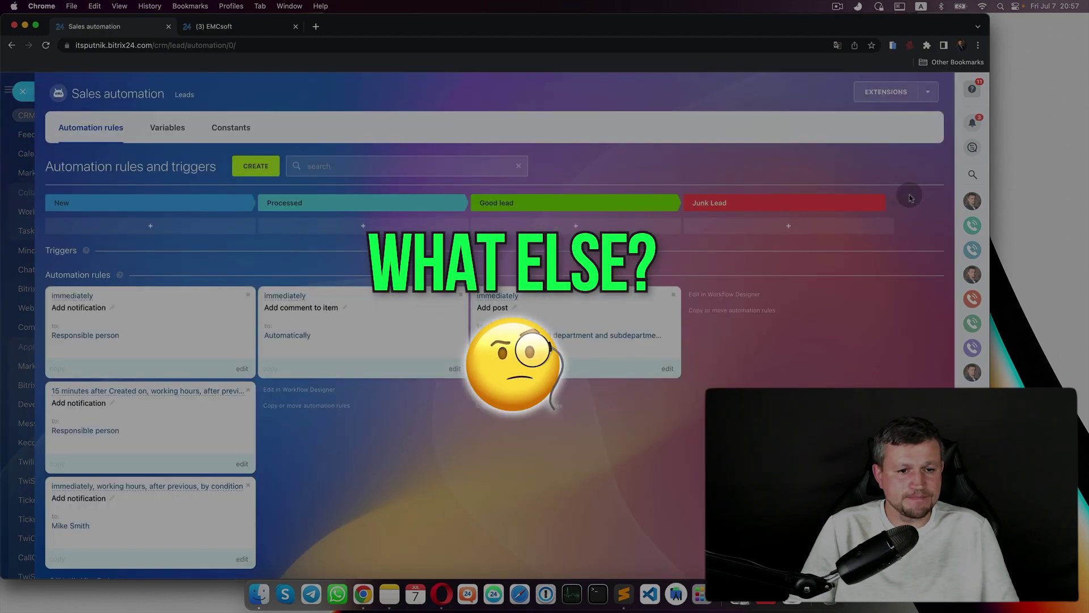
pyautogui.click(259, 169)
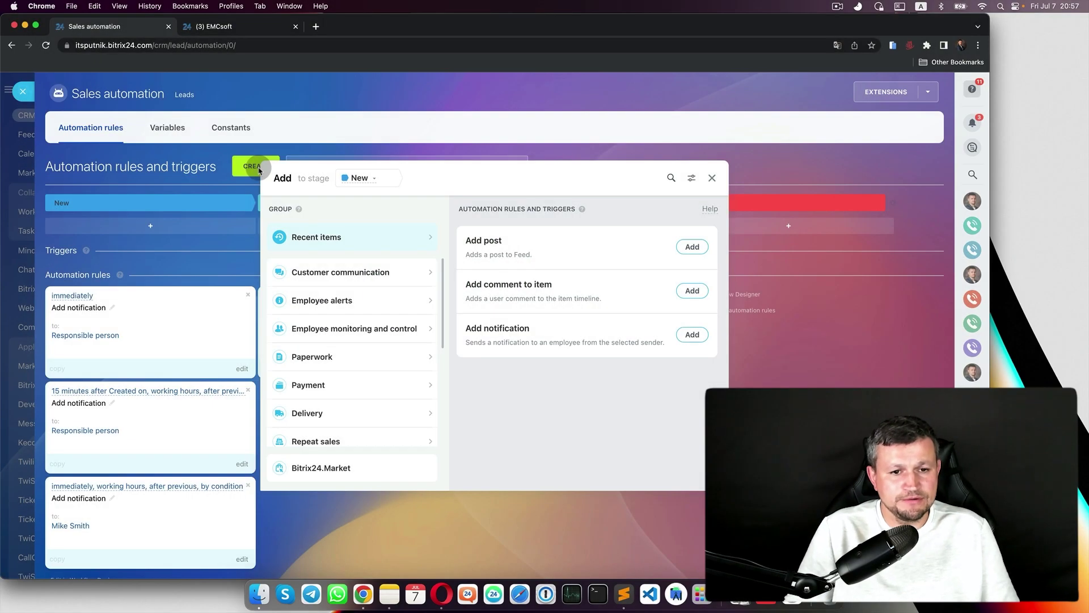
pyautogui.click(377, 300)
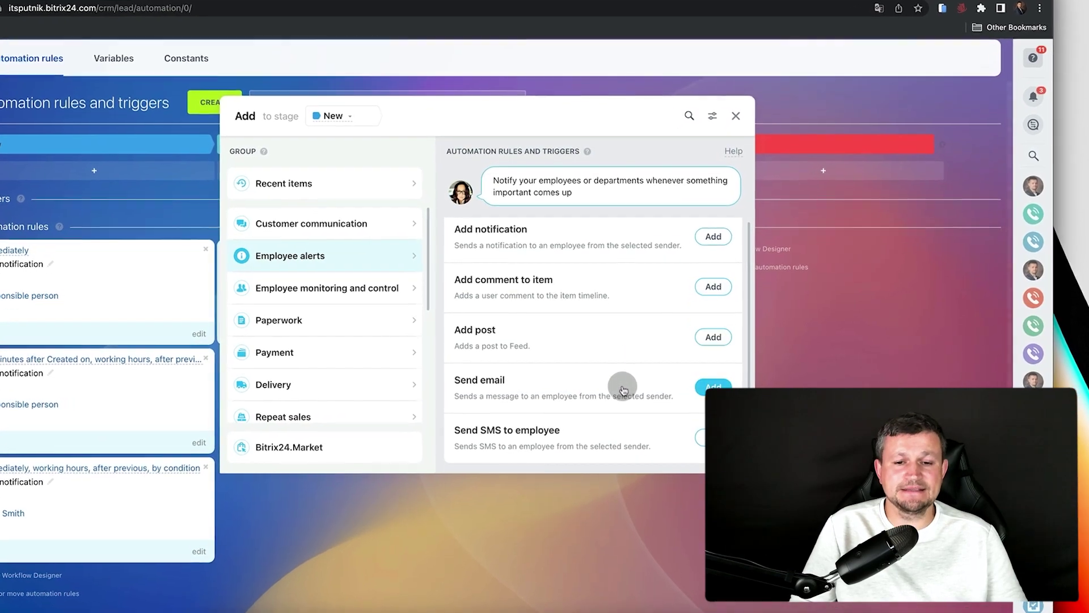
pyautogui.click(713, 386)
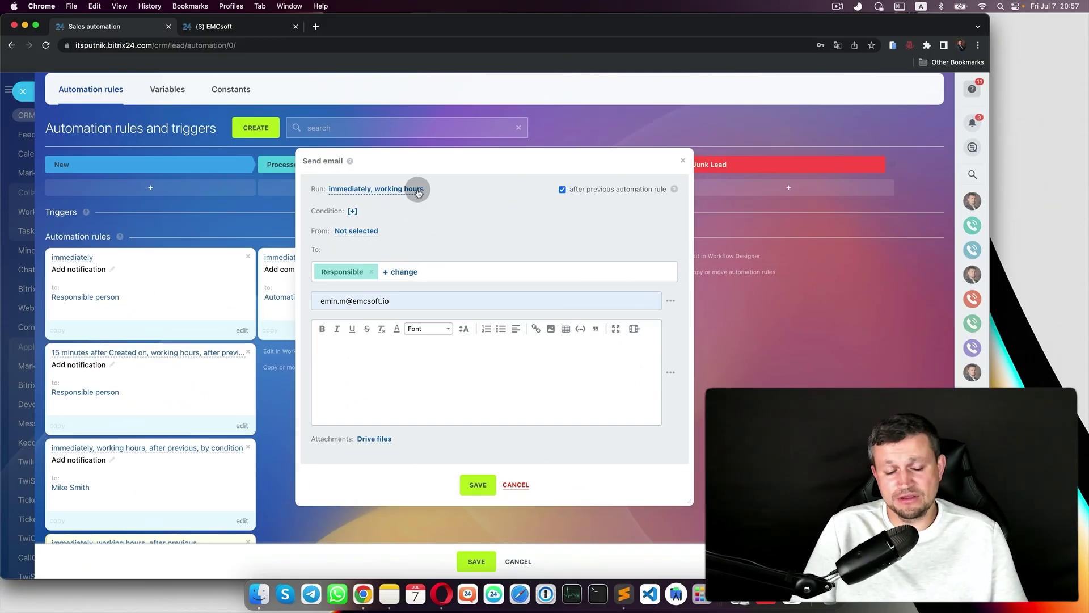
# Set the email rule to run at the current time without respecting Bitrix24 or the responsible person's working hours
pyautogui.click(375, 194)
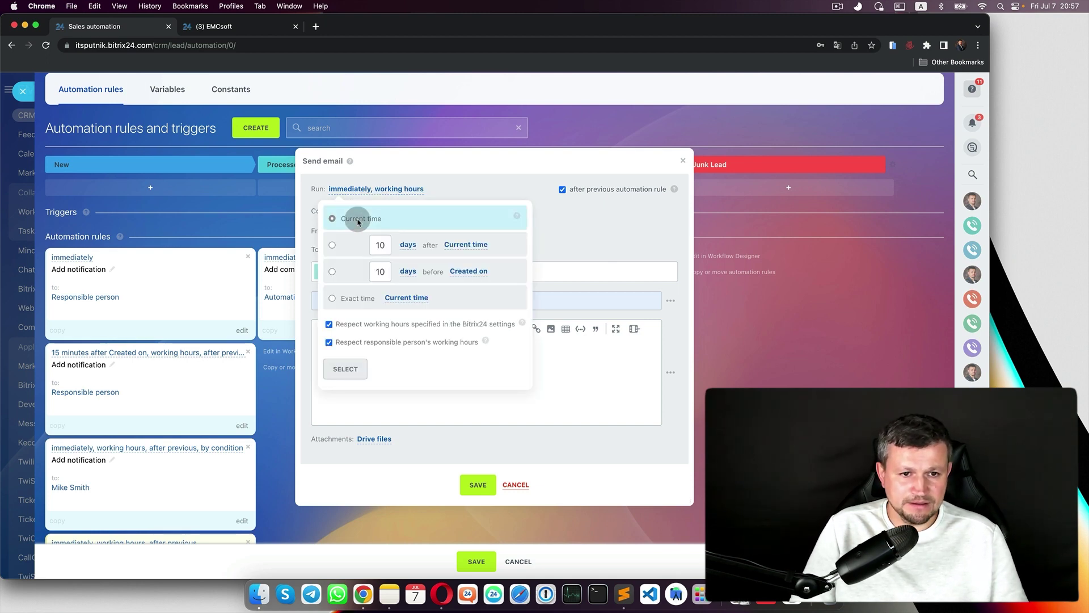
pyautogui.click(329, 324)
pyautogui.click(329, 342)
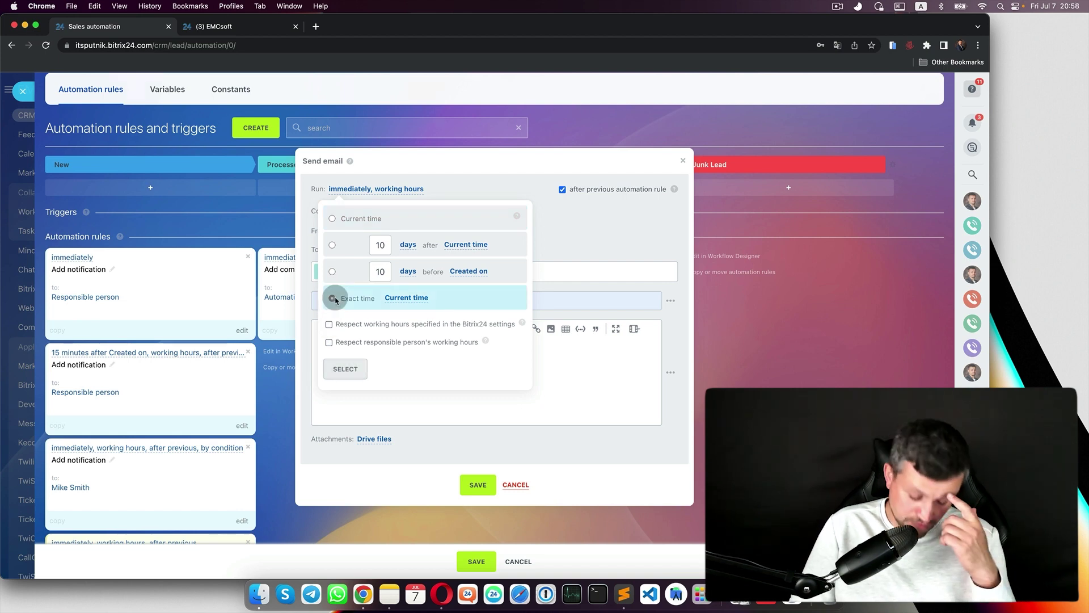
pyautogui.click(400, 298)
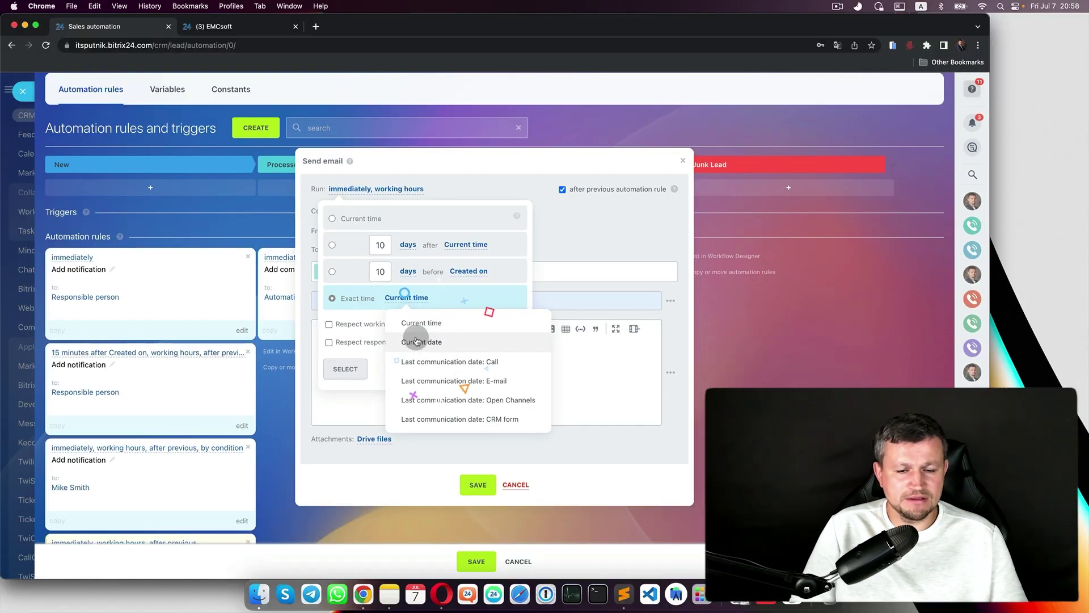
pyautogui.click(332, 214)
pyautogui.click(346, 368)
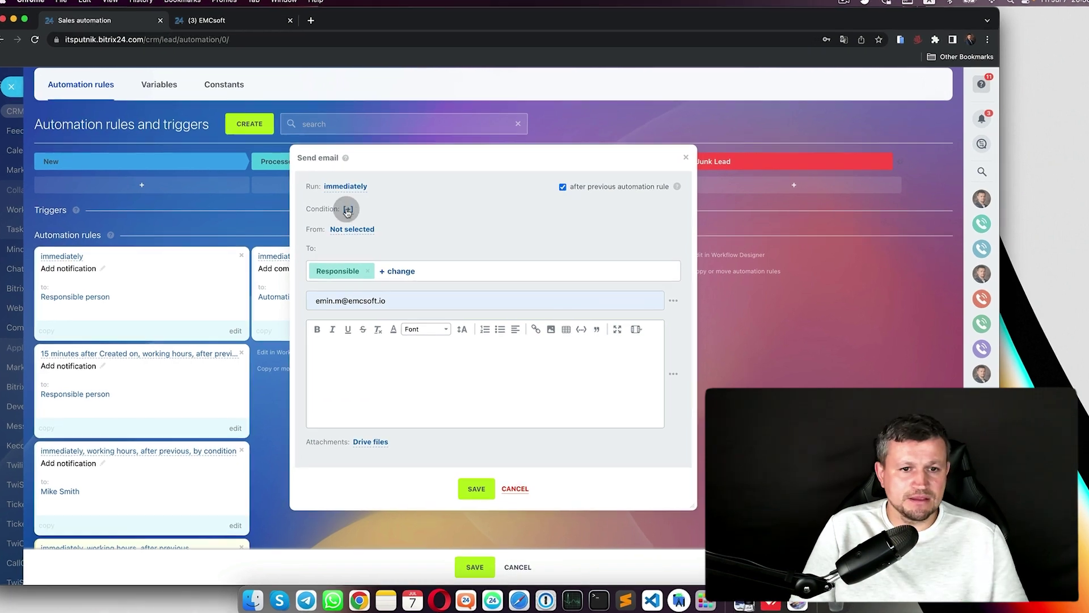
# Add an empty condition to the email rule and choose the signed-in employee's mailbox as the sender
pyautogui.click(348, 210)
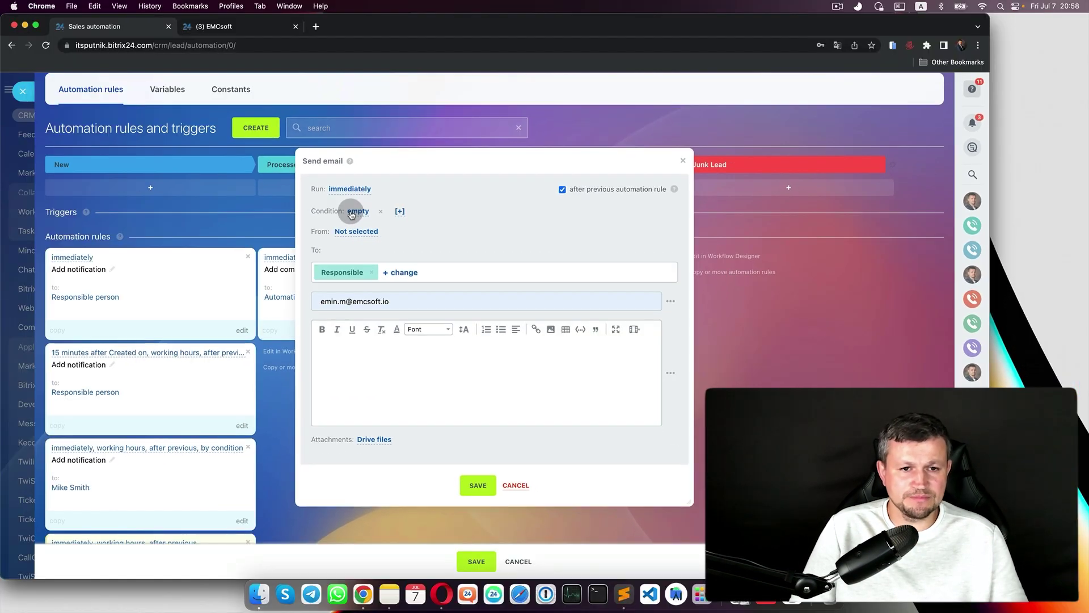
pyautogui.click(358, 211)
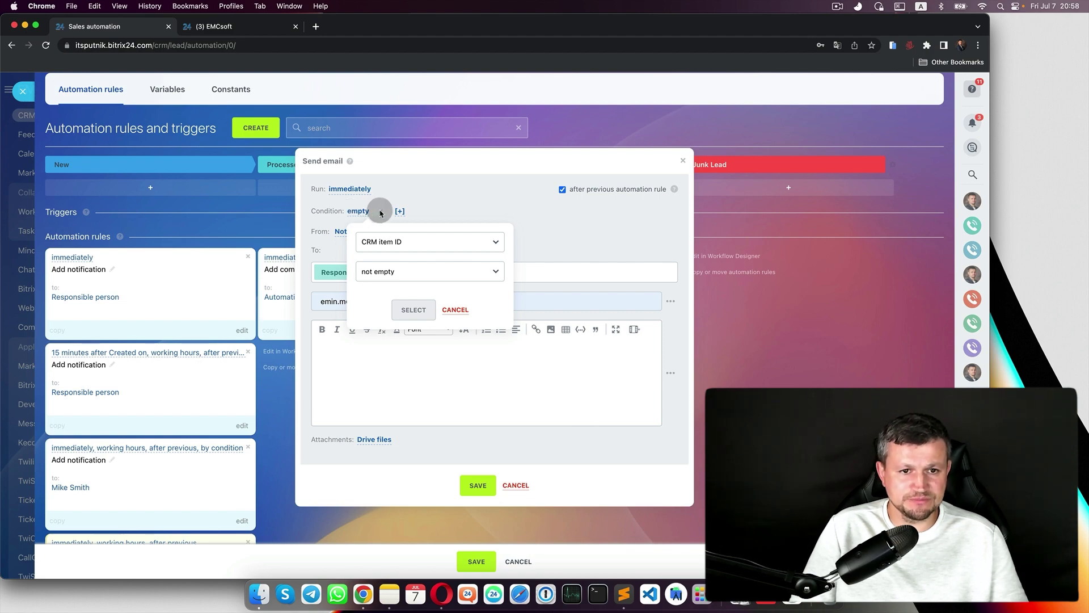
pyautogui.click(455, 310)
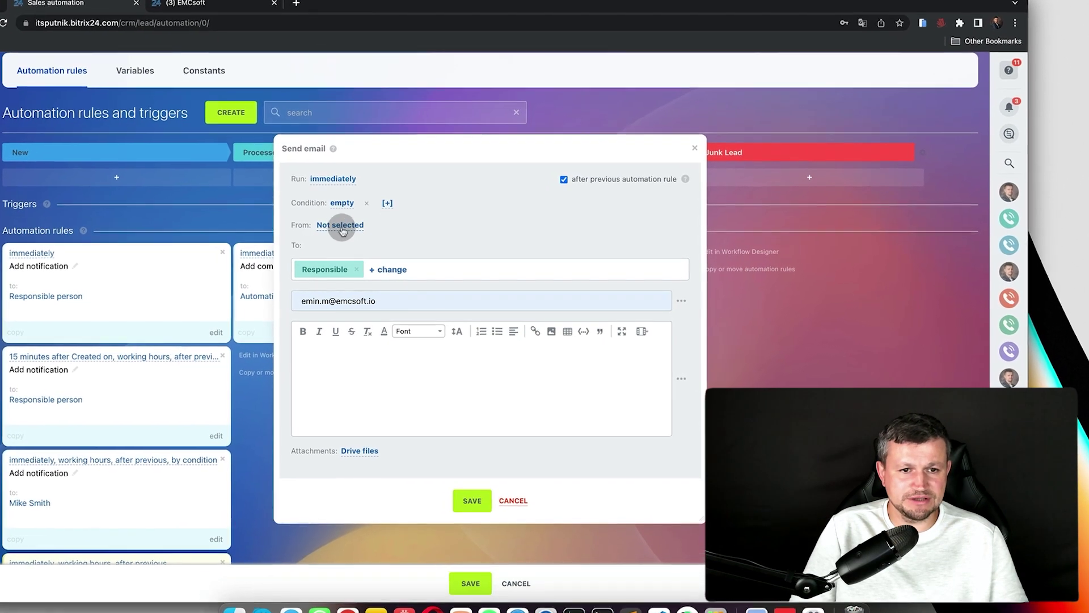
pyautogui.click(341, 226)
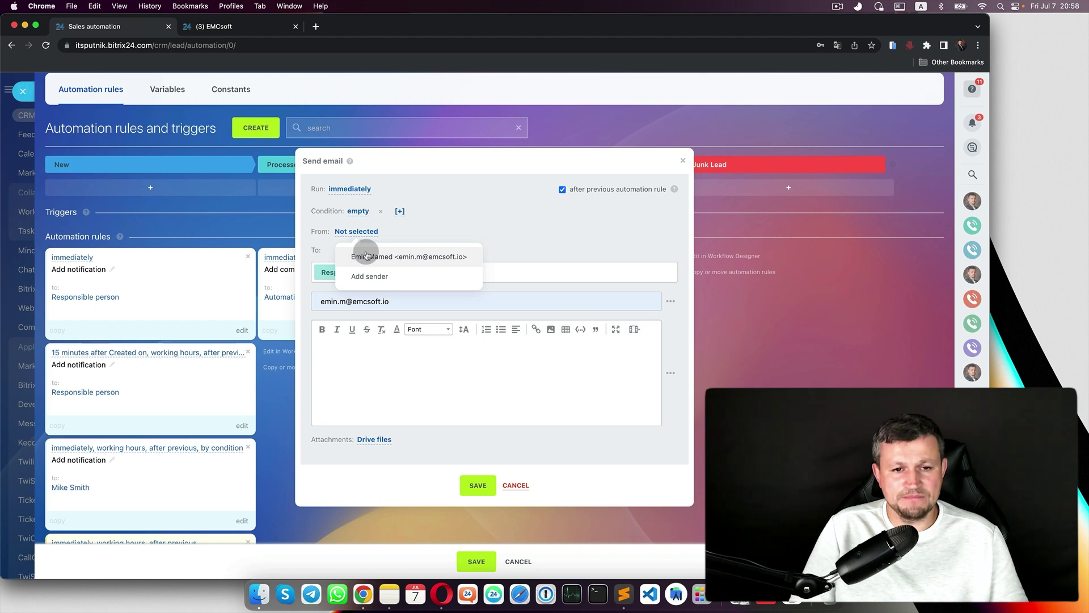
pyautogui.click(366, 256)
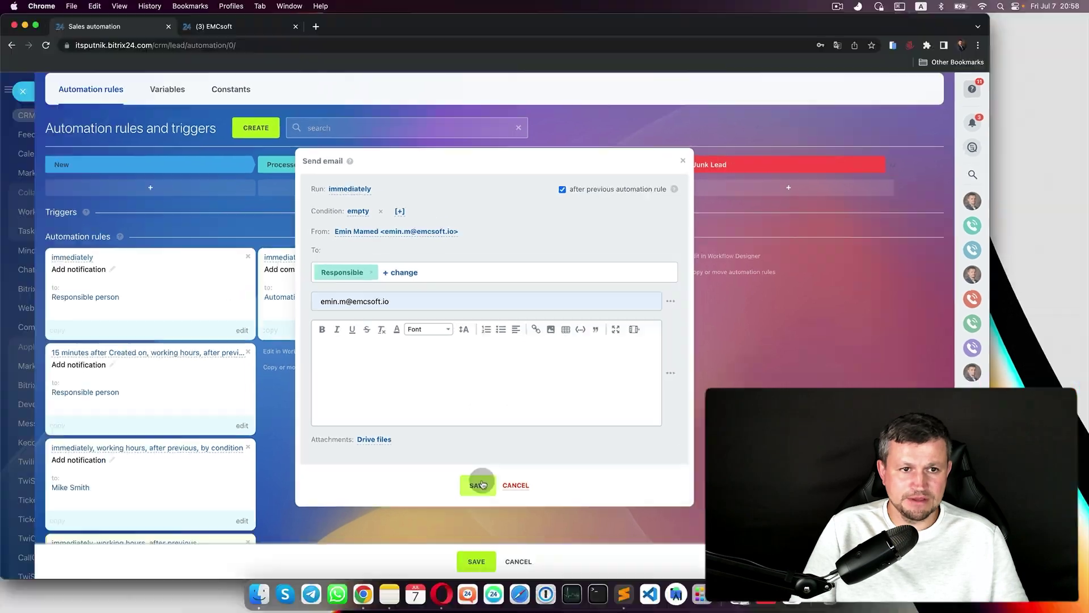
# Open the signed-in employee's profile from the feed page and examine the contact email field
pyautogui.click(244, 29)
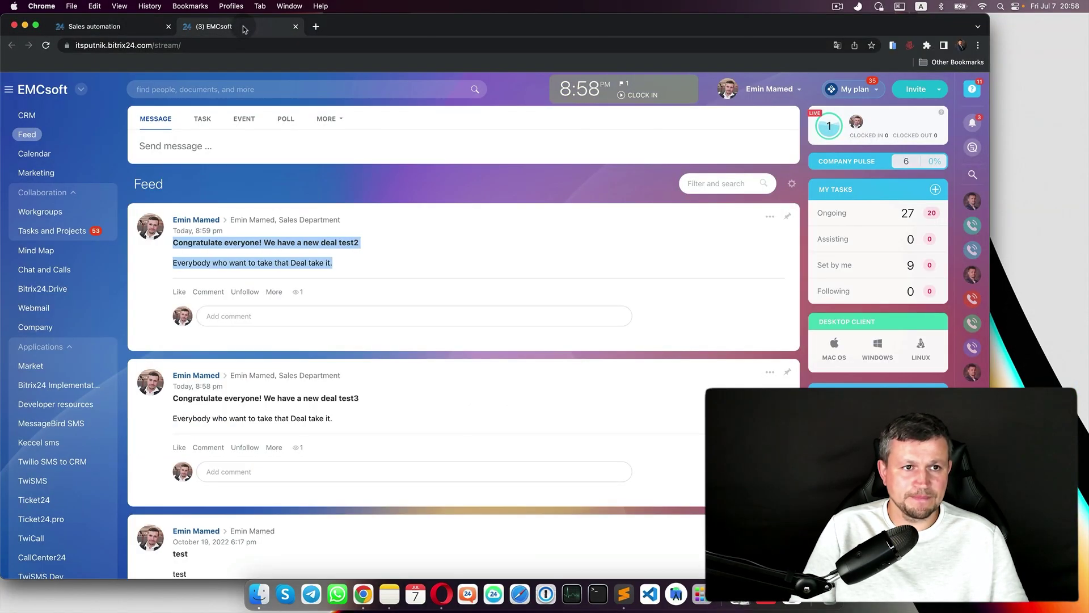
pyautogui.click(747, 89)
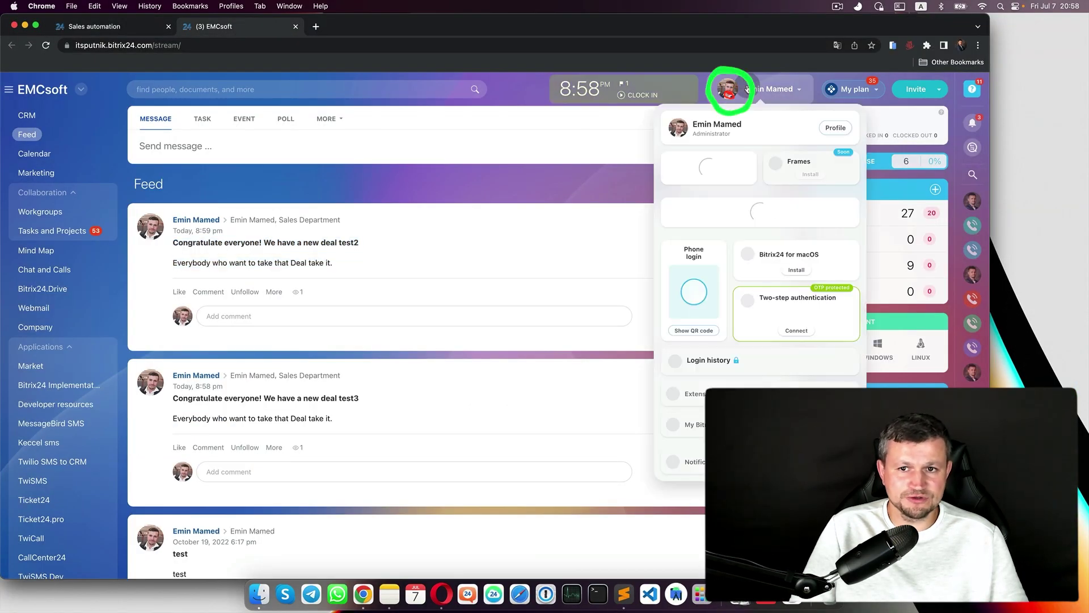
pyautogui.click(840, 125)
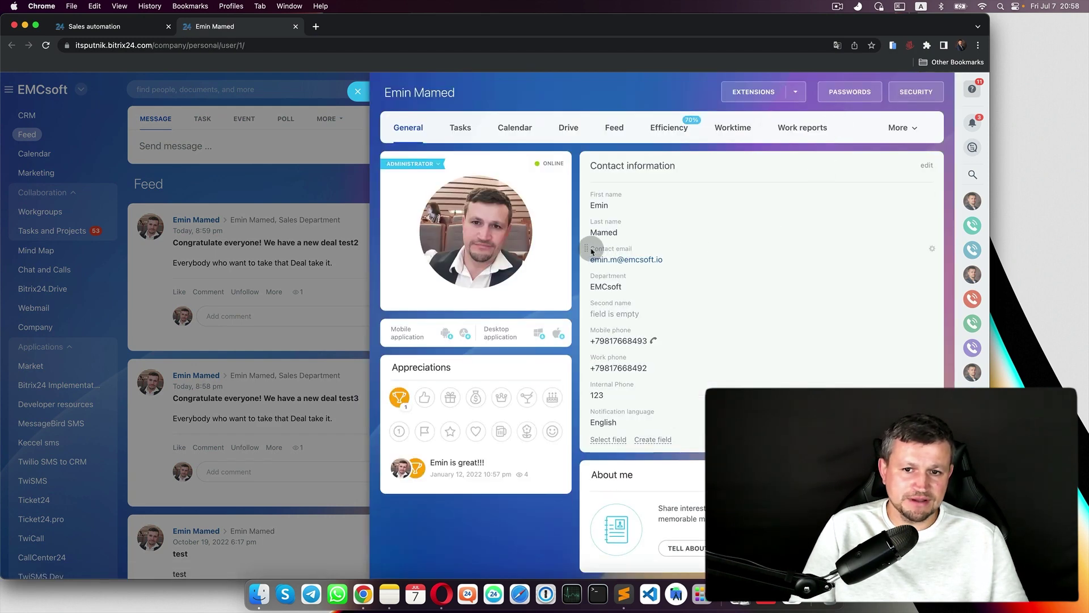
pyautogui.moveTo(591, 252); pyautogui.dragTo(637, 248)
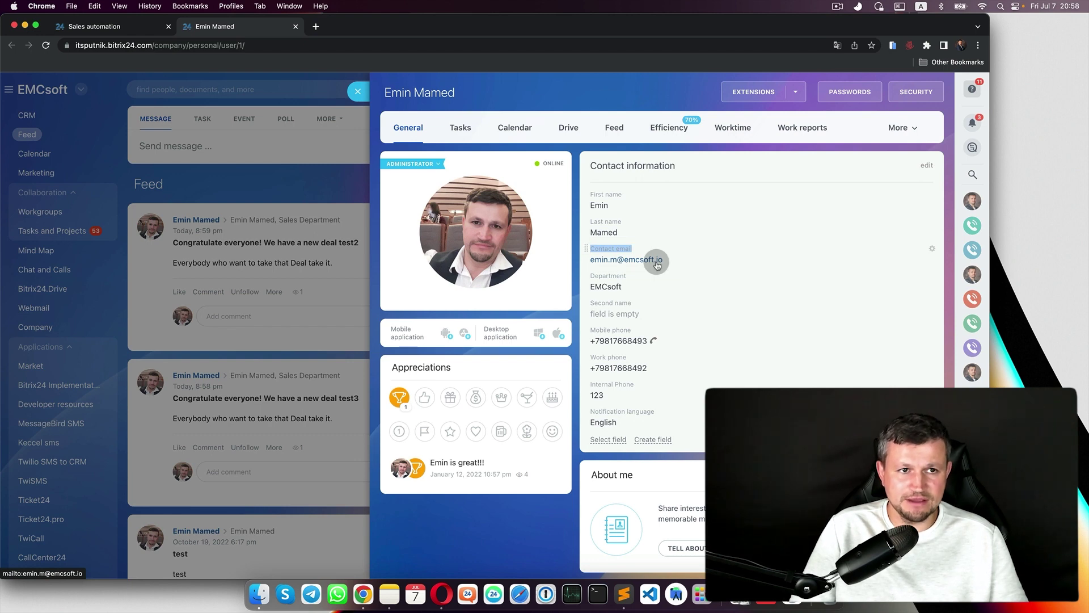
# Return to the Send email rule and replace its subject with "New Lead created {{Lead name}}"
pyautogui.click(120, 31)
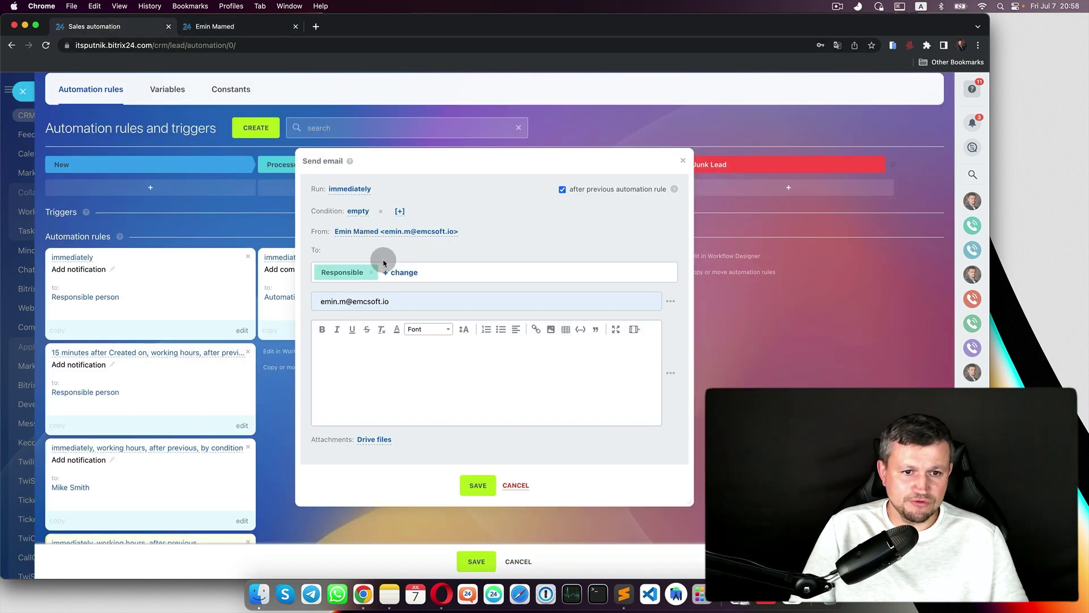
pyautogui.tripleClick(404, 300)
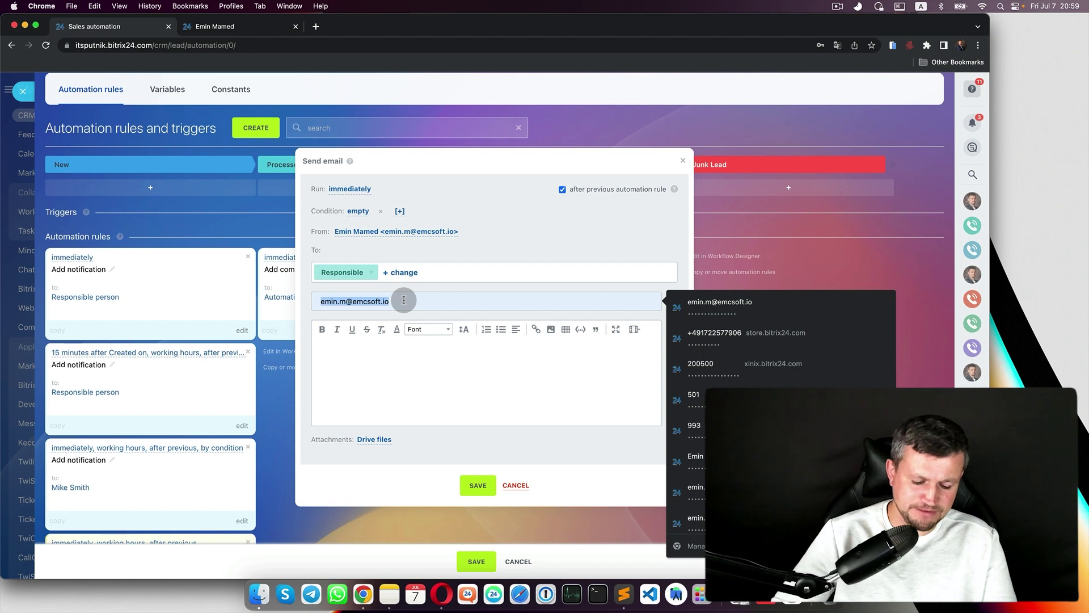
pyautogui.write('New Lead created')
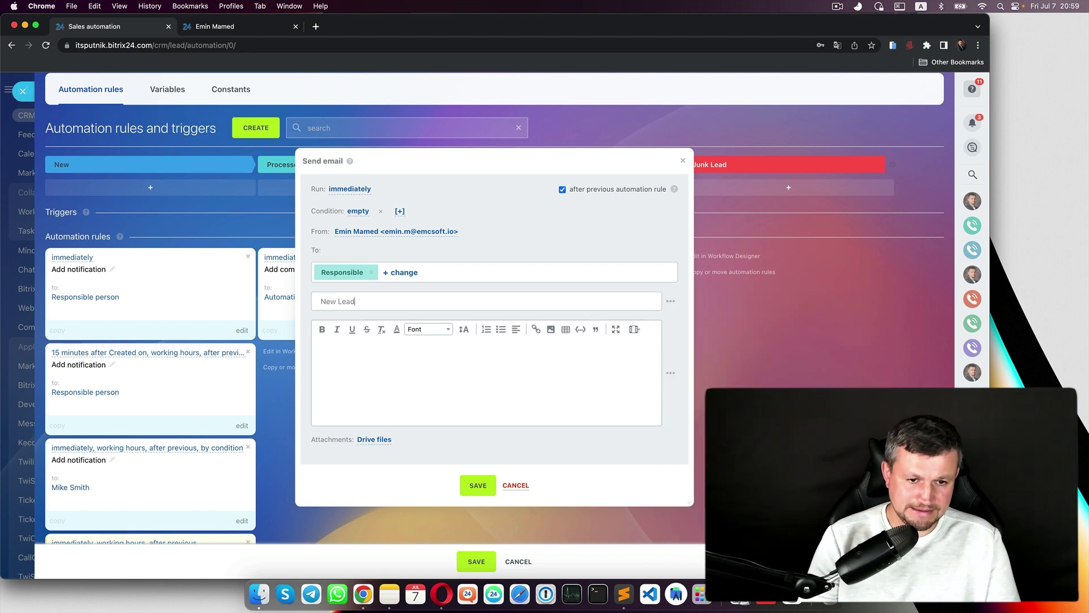
pyautogui.click(676, 303)
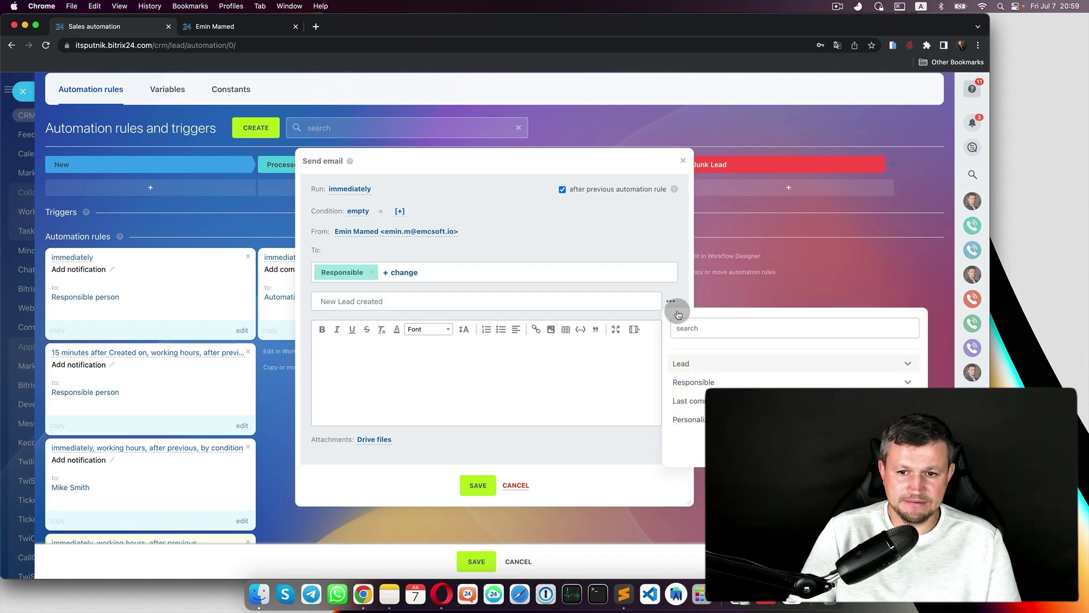
pyautogui.click(706, 366)
pyautogui.click(700, 381)
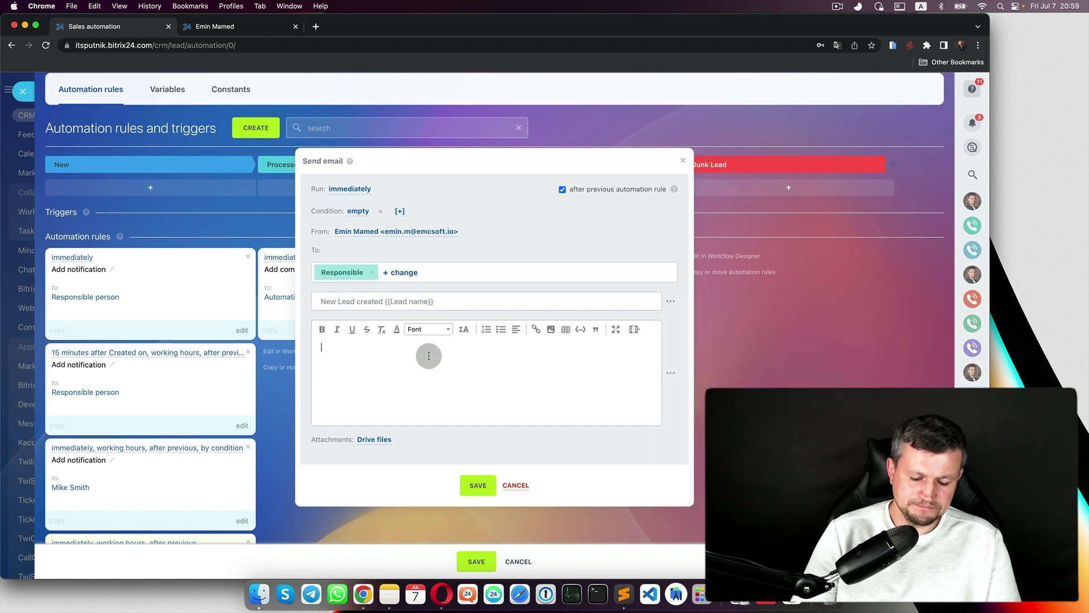
# Write the email body as "Dear {{Responsible person: Name}}, Please take an action immediately Thanks," followed by the sender's first name
pyautogui.click(671, 372)
pyautogui.click(704, 453)
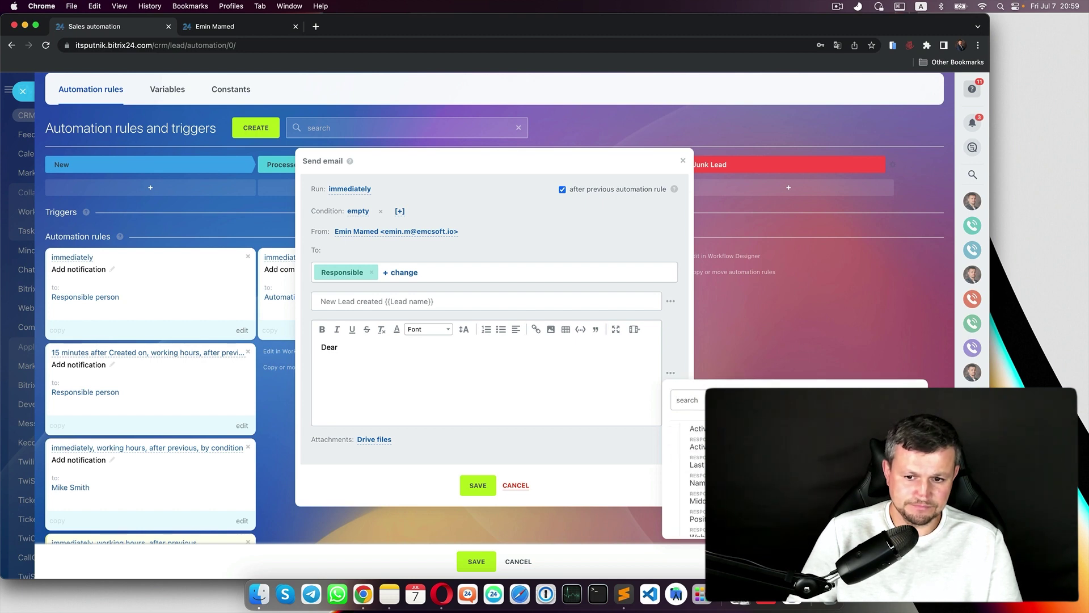
pyautogui.click(699, 471)
pyautogui.write(',')
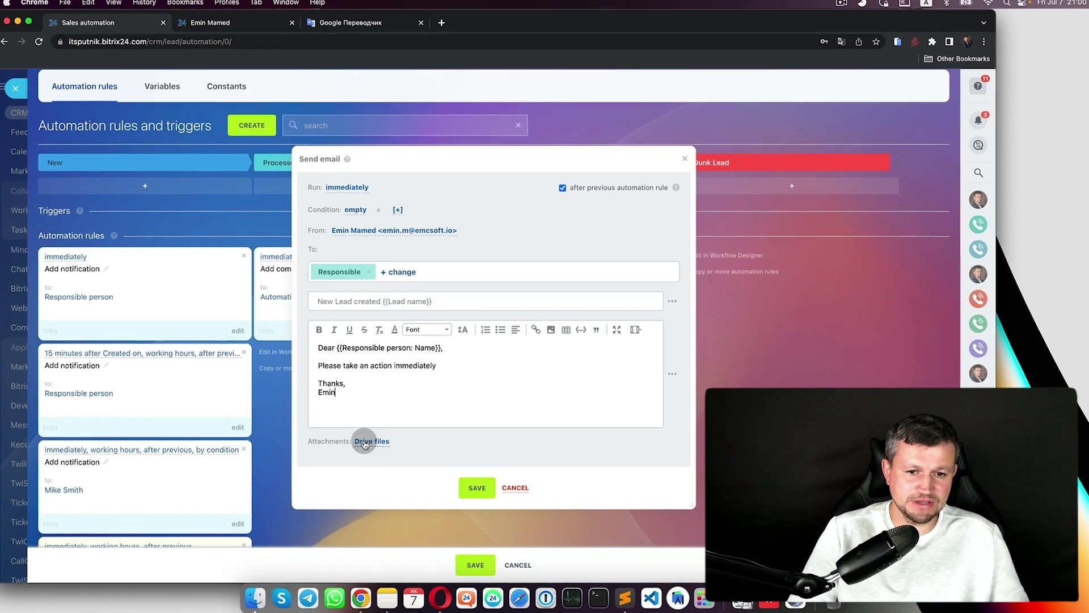
# Stop the email rule from waiting for the previous automation rule, save it, and return to the leads Kanban
pyautogui.click(564, 179)
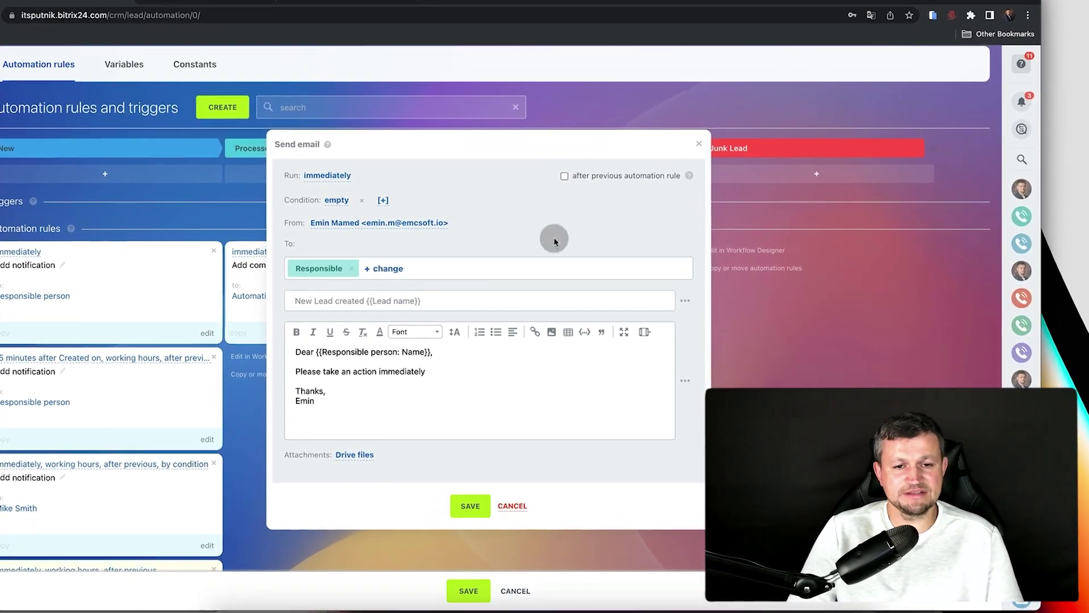
pyautogui.click(481, 517)
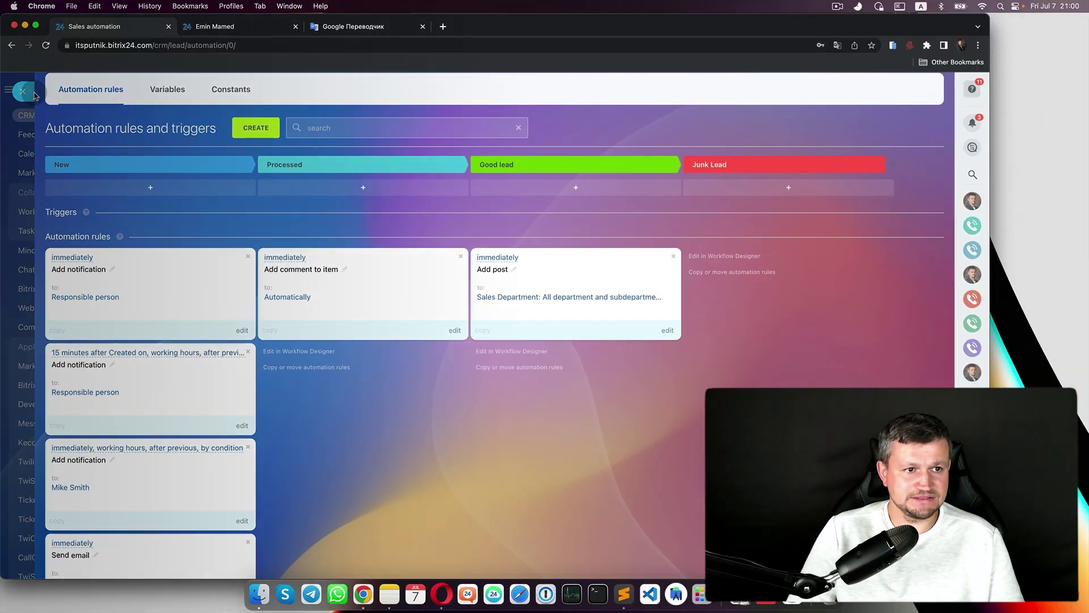
pyautogui.click(32, 93)
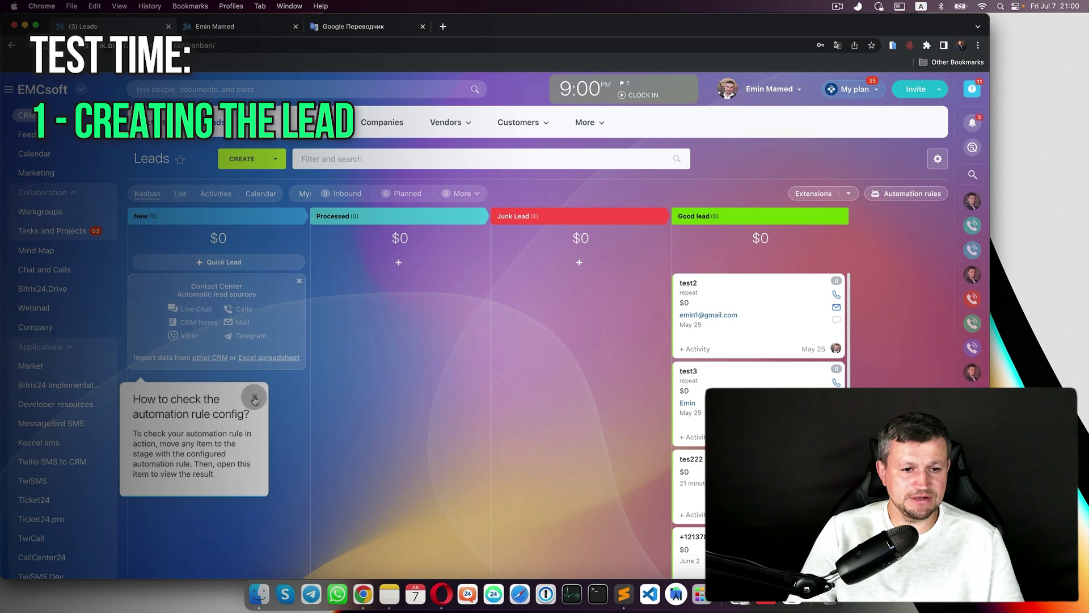
pyautogui.click(255, 396)
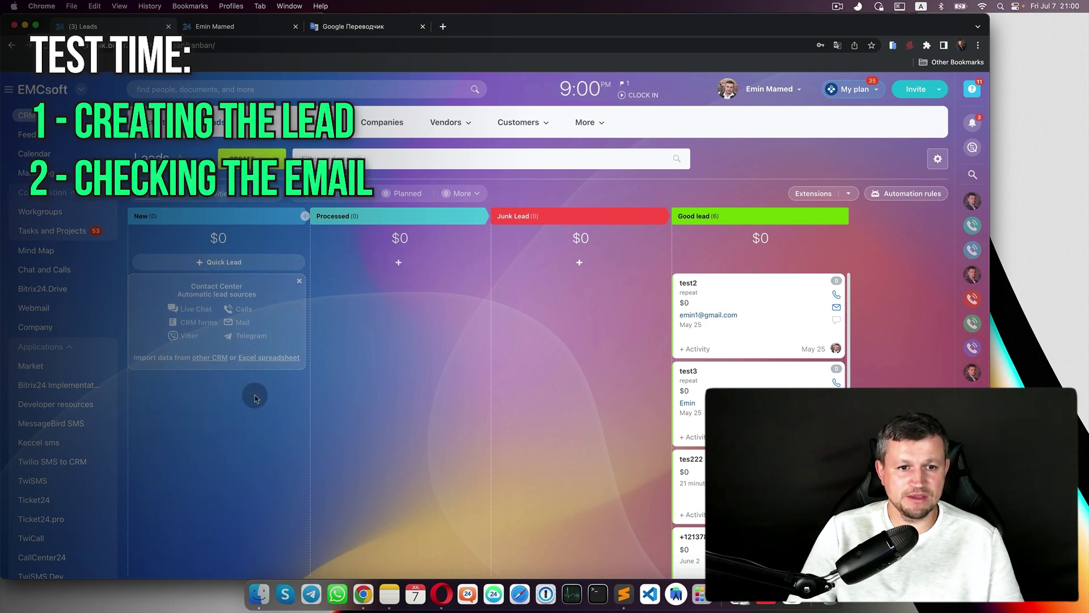
# Create a lead named test444 to test the email rule, and close its card
pyautogui.click(241, 159)
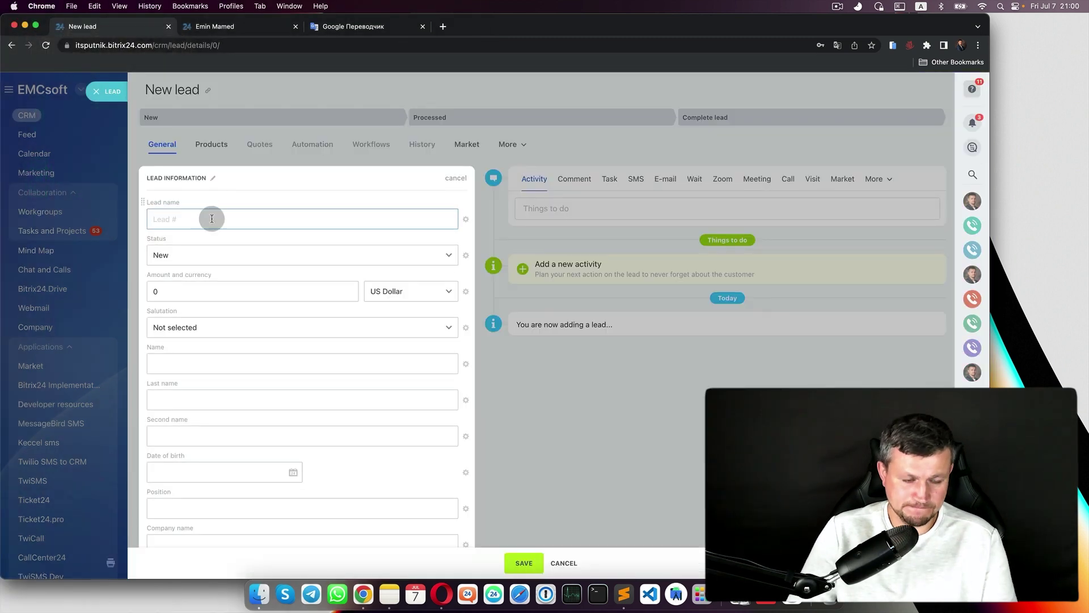
pyautogui.click(533, 559)
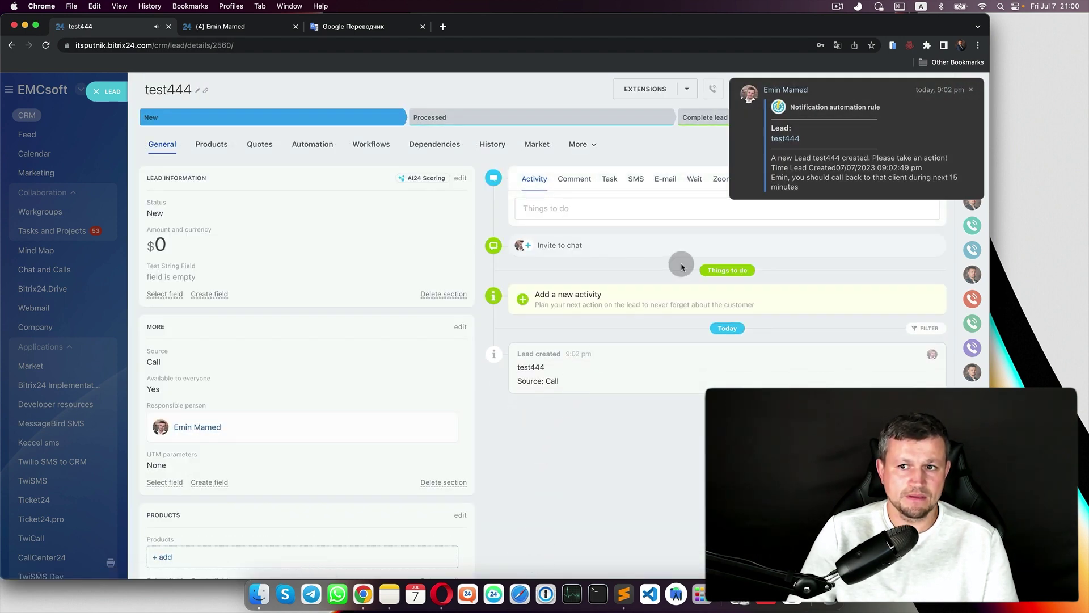
pyautogui.click(121, 91)
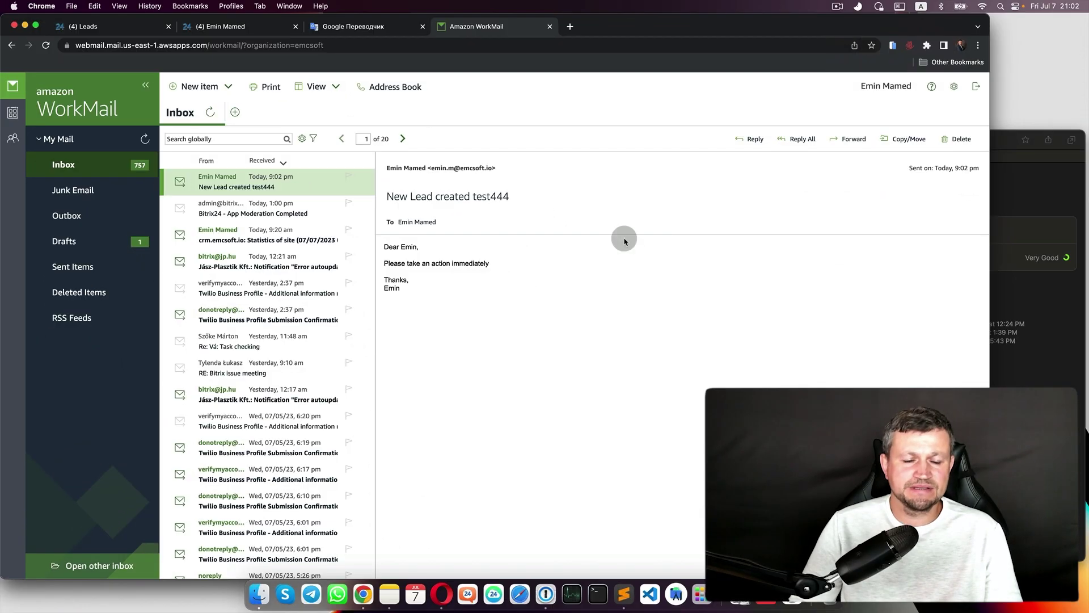
# Switch to Amazon WorkMail and check the subject of the "New Lead created test444" email
pyautogui.moveTo(393, 196); pyautogui.dragTo(512, 203)
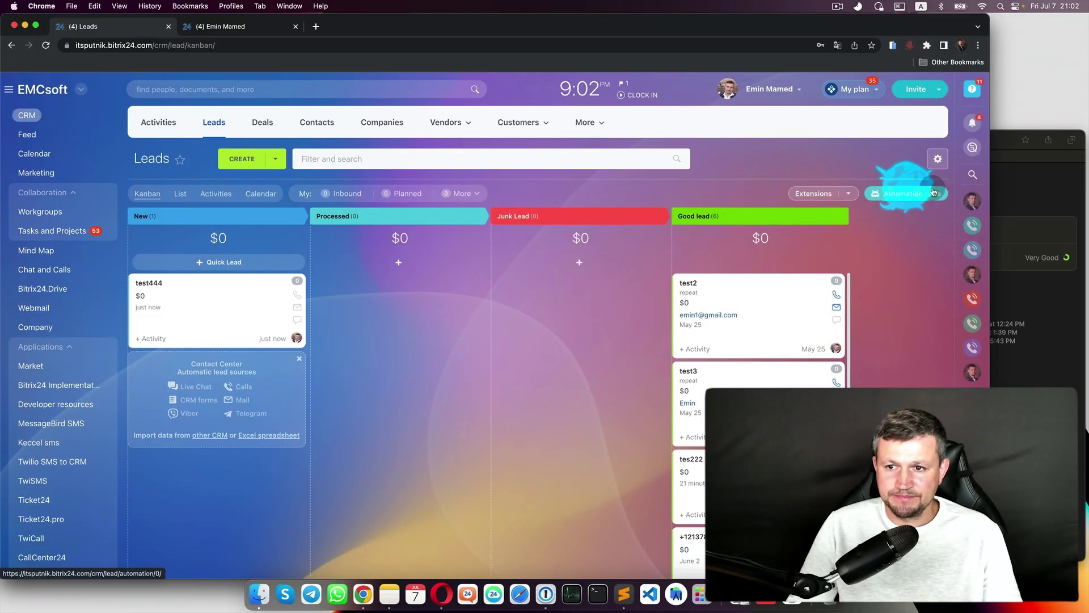
# Open the lead automation rules and start a Send SMS to employee rule for the New stage
pyautogui.click(908, 185)
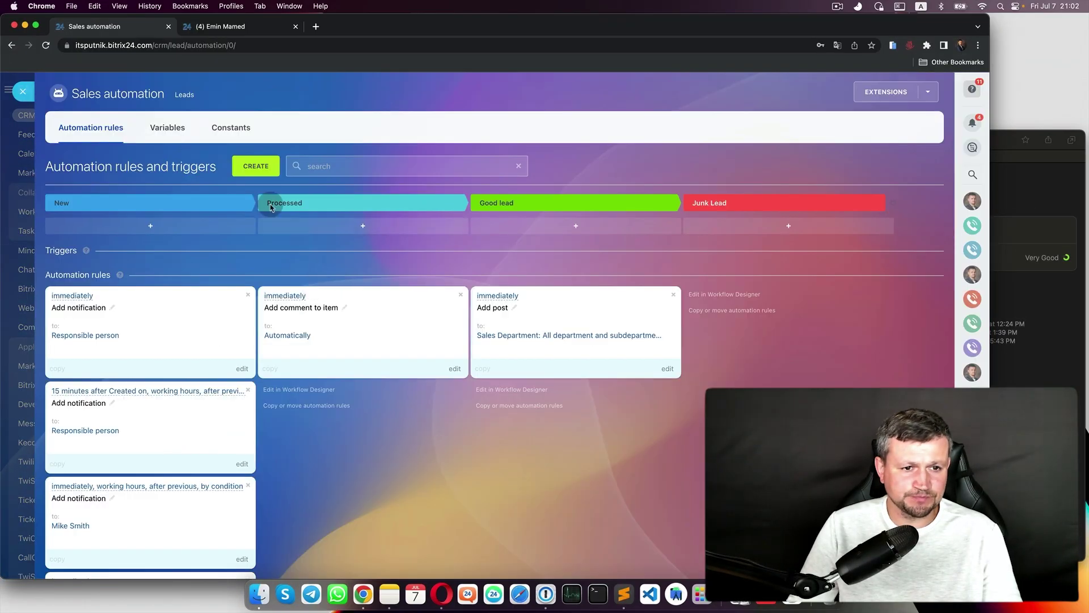
pyautogui.click(257, 166)
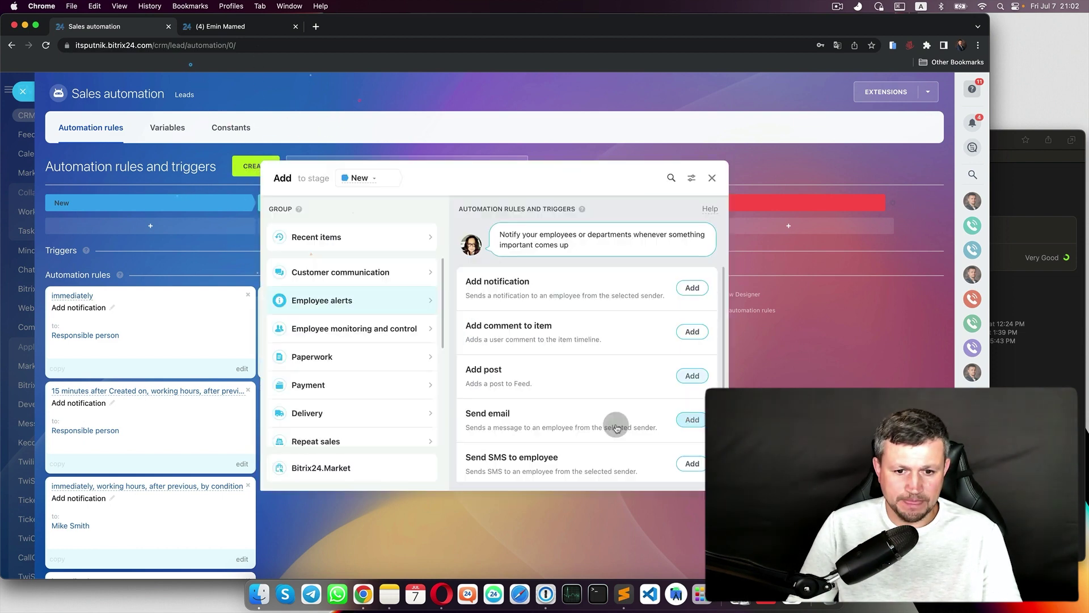
pyautogui.scroll(-4, 504, 472)
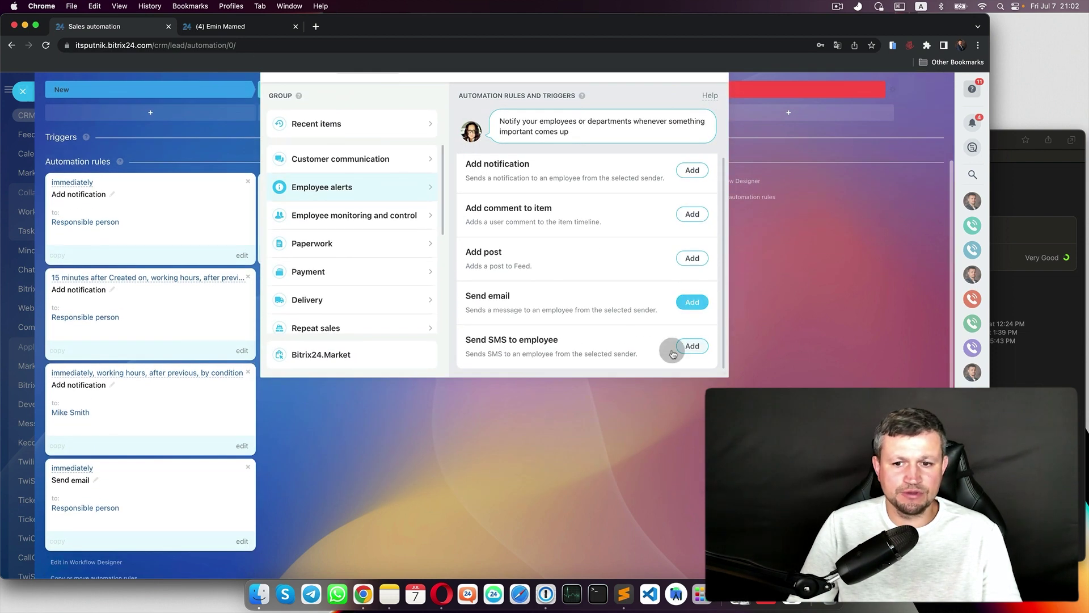
pyautogui.click(693, 347)
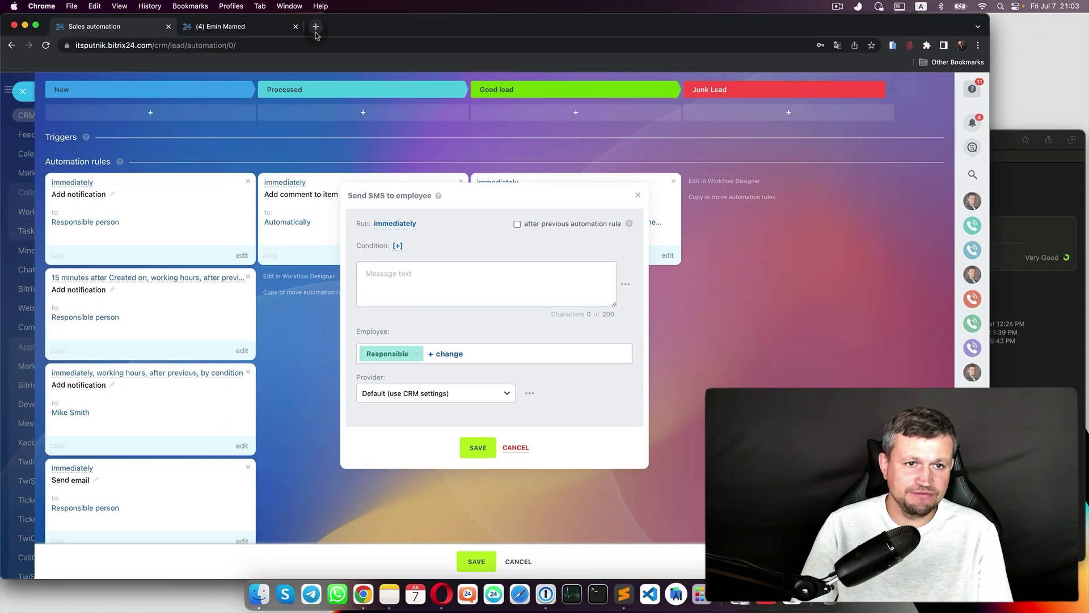
# Send an SMS from the EMCsoft company lead that greets the contact by first name and adds "Waiting in our office"
pyautogui.click(315, 32)
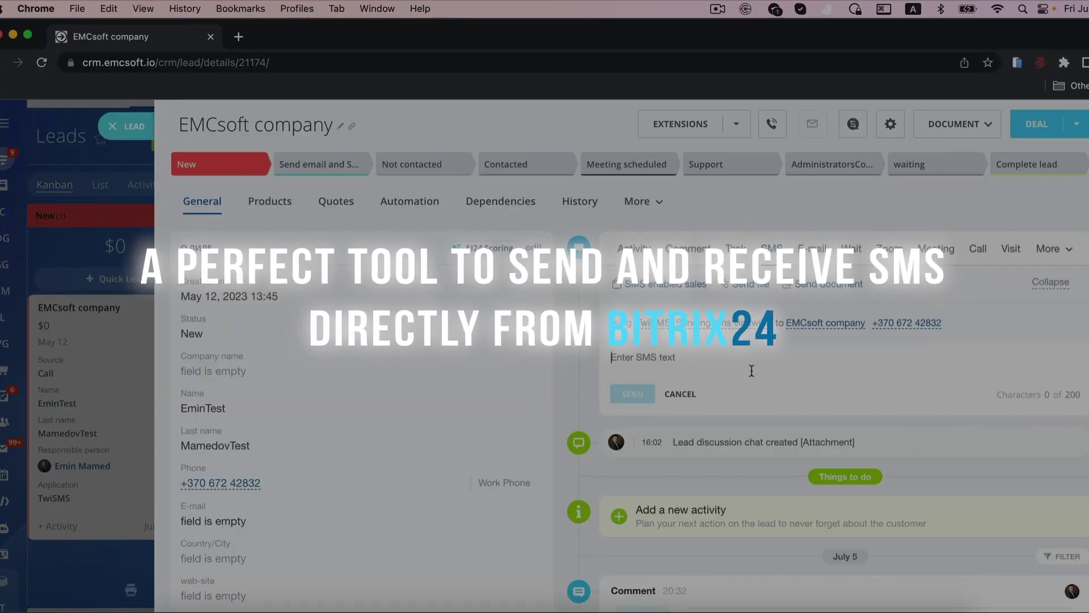
pyautogui.write('Hello Emin! Waiting in our office')
pyautogui.click(627, 406)
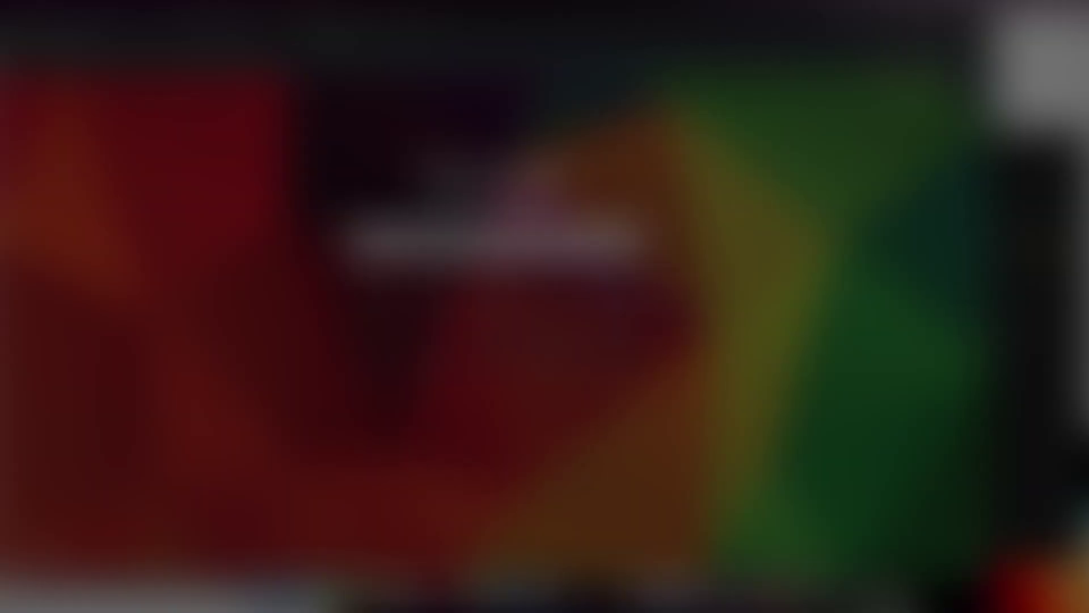
# Search Bitrix24.Market for TwiSMS and open the TwiSMS: Twilio SMS application page
pyautogui.press('Return')
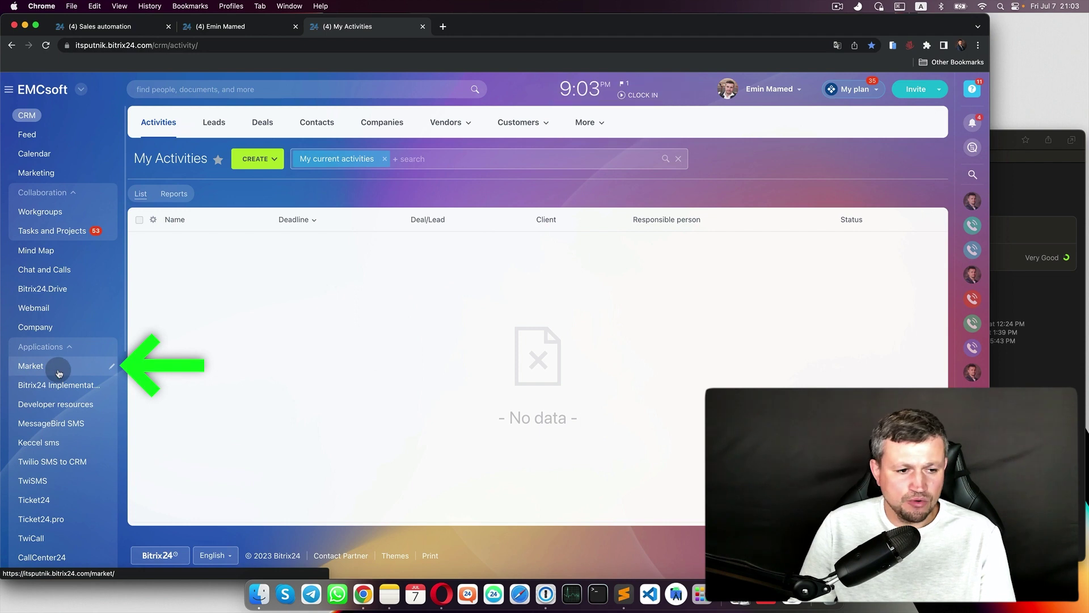
pyautogui.click(59, 374)
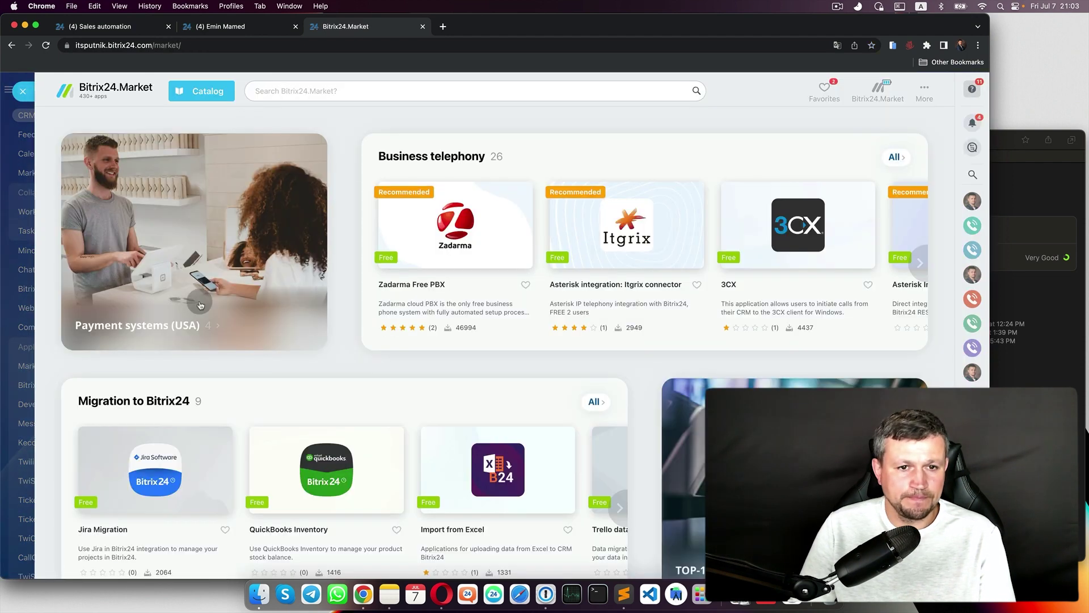
pyautogui.click(432, 88)
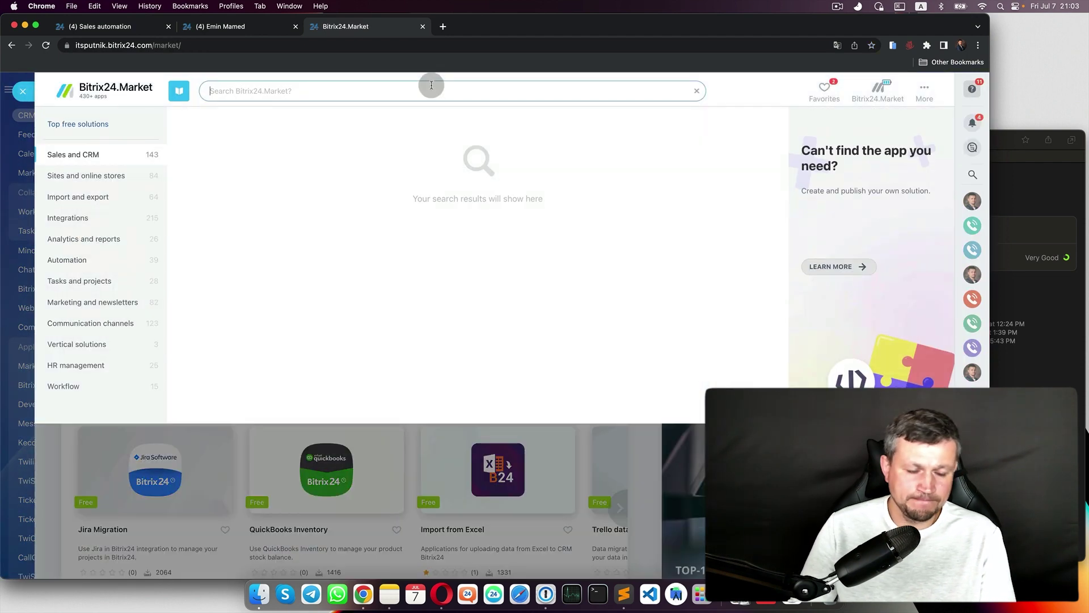
pyautogui.write('TwiSMS')
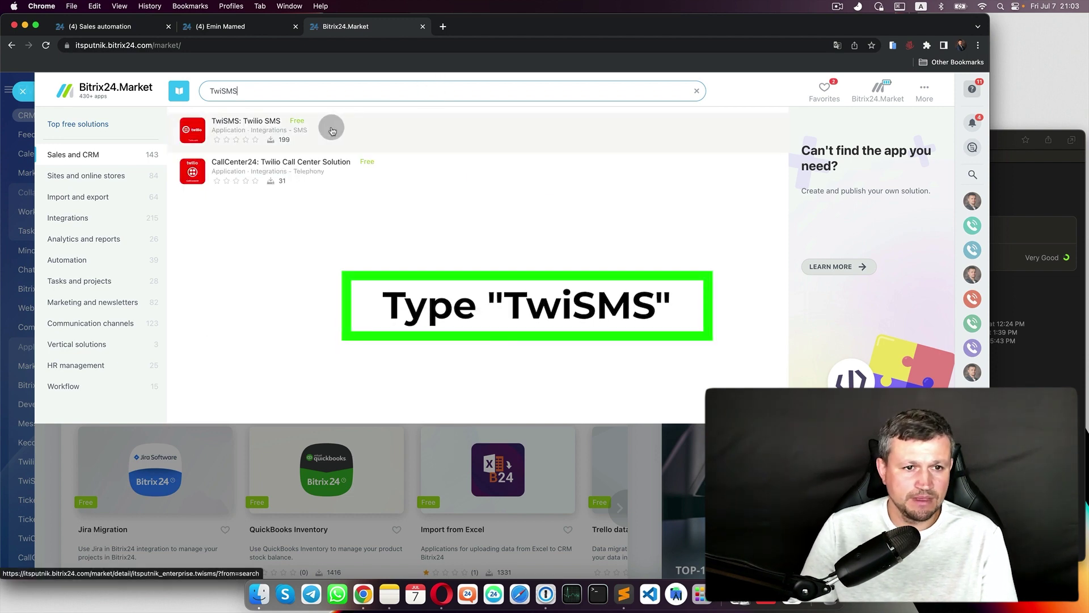
pyautogui.click(236, 129)
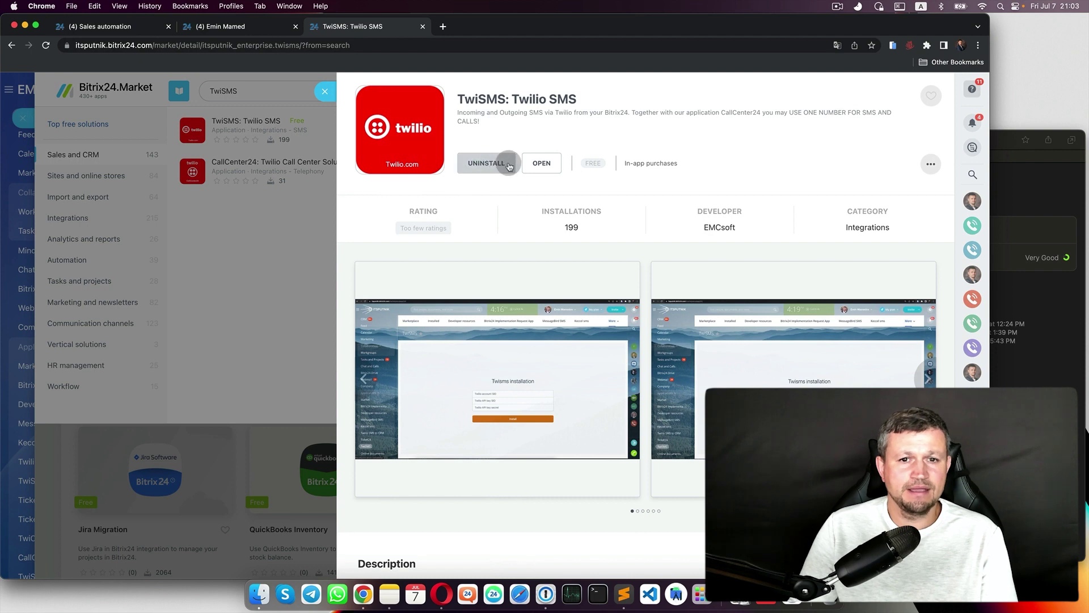
# Install TwiSMS: Twilio SMS, accepting its agreements, and open the app to review its Twilio credentials form and help section
pyautogui.click(484, 164)
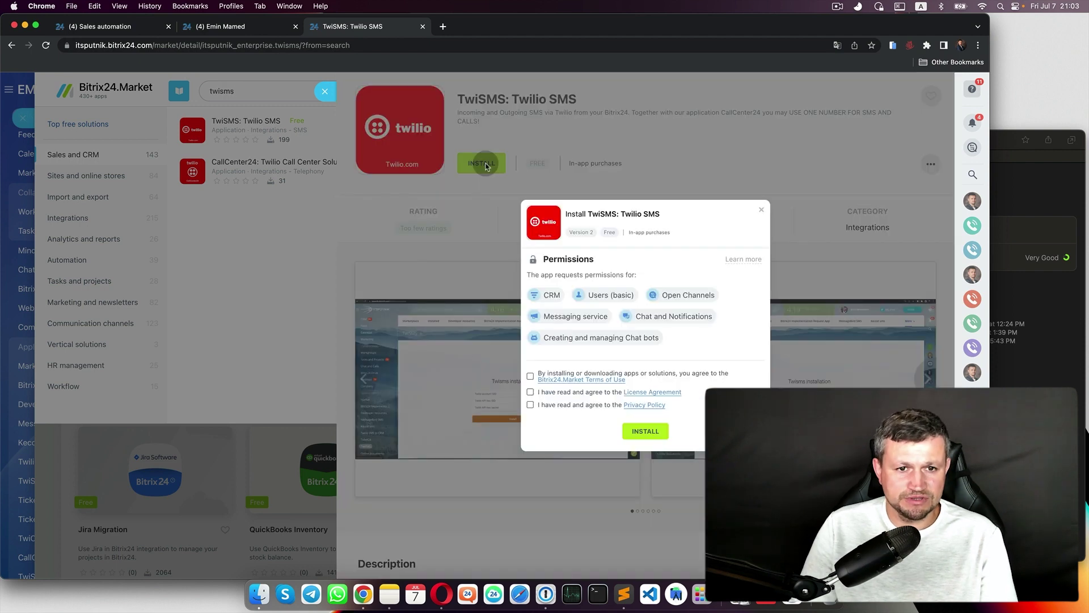
pyautogui.click(596, 408)
pyautogui.click(645, 431)
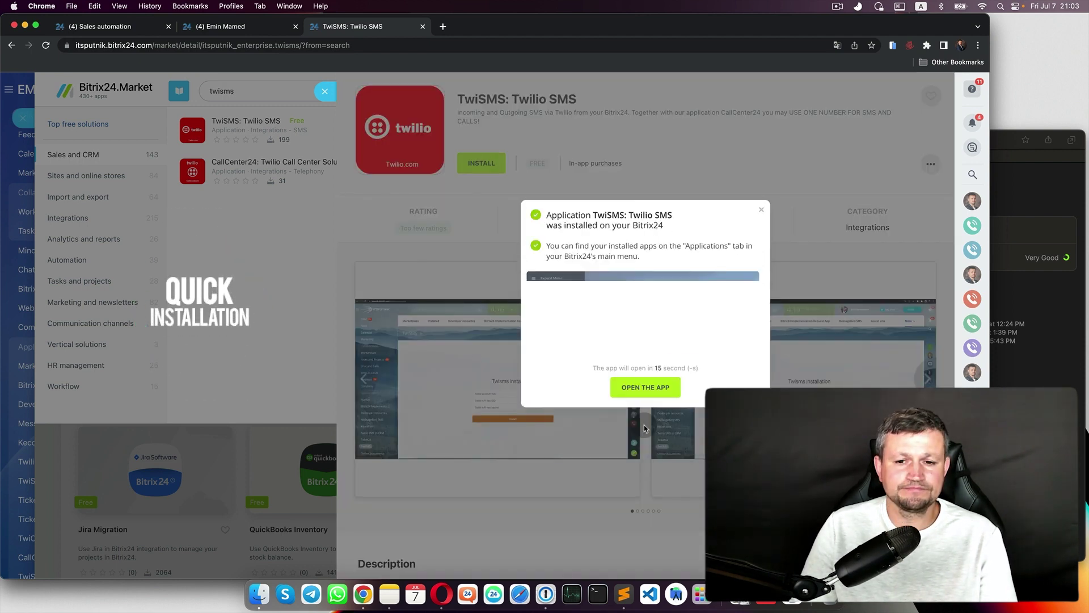
pyautogui.click(645, 391)
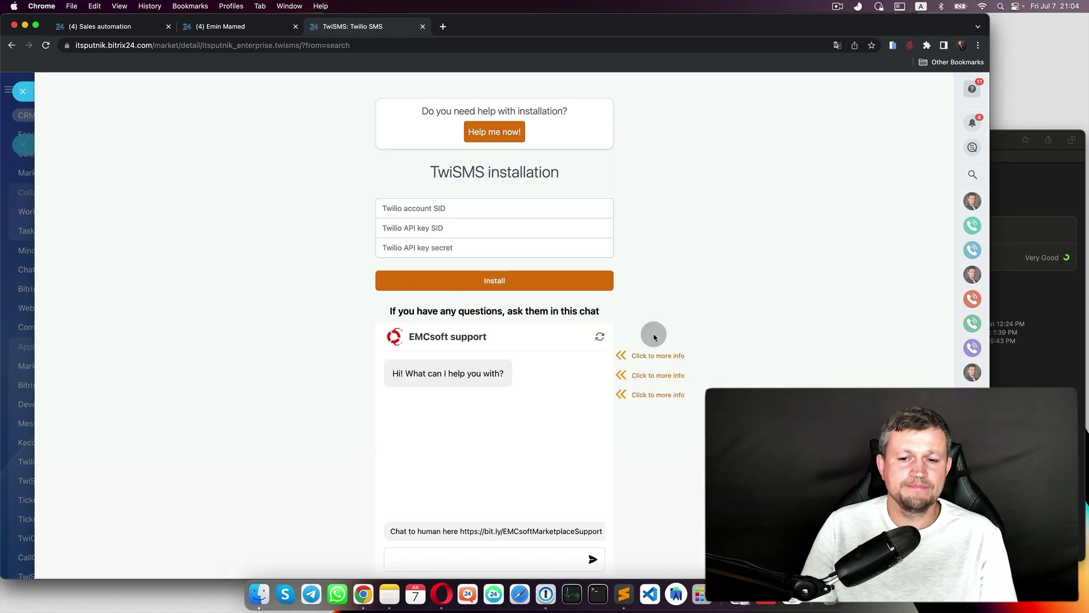
pyautogui.scroll(-4, 493, 420)
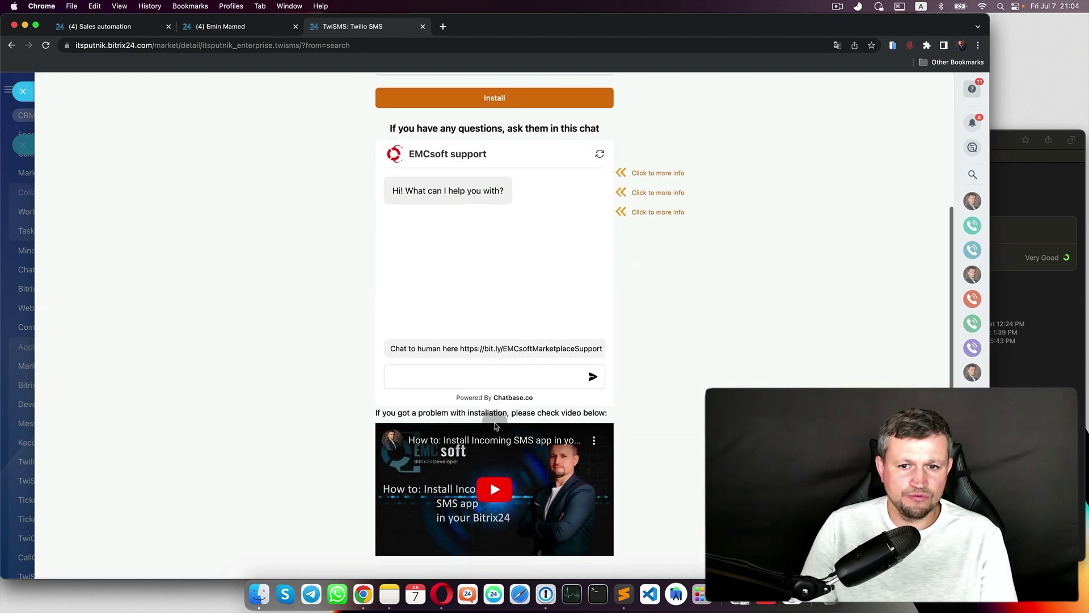
pyautogui.scroll(4, 460, 165)
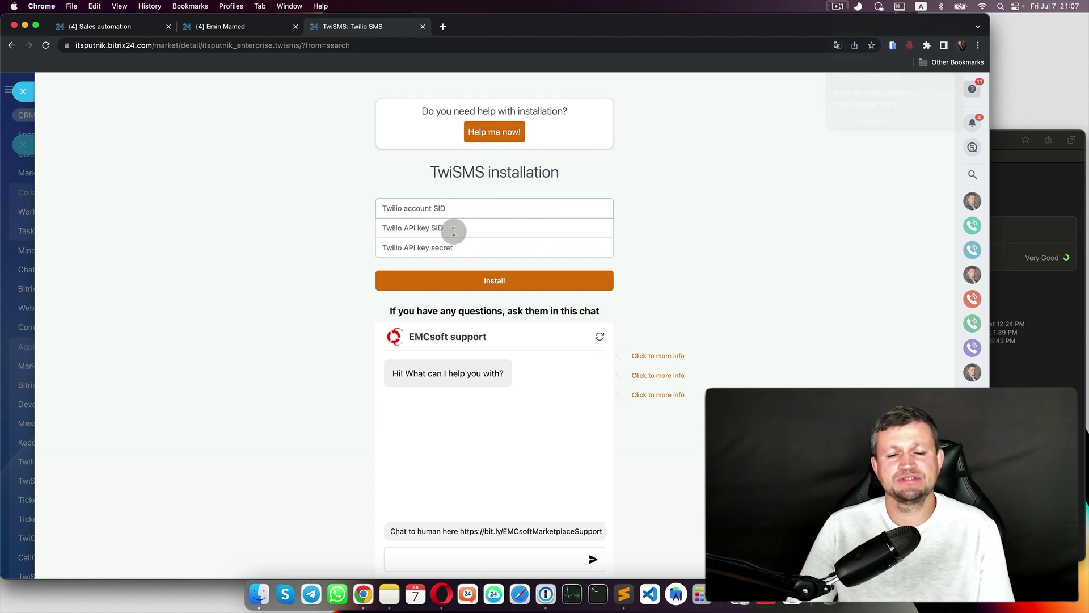
pyautogui.scroll(-6, 454, 231)
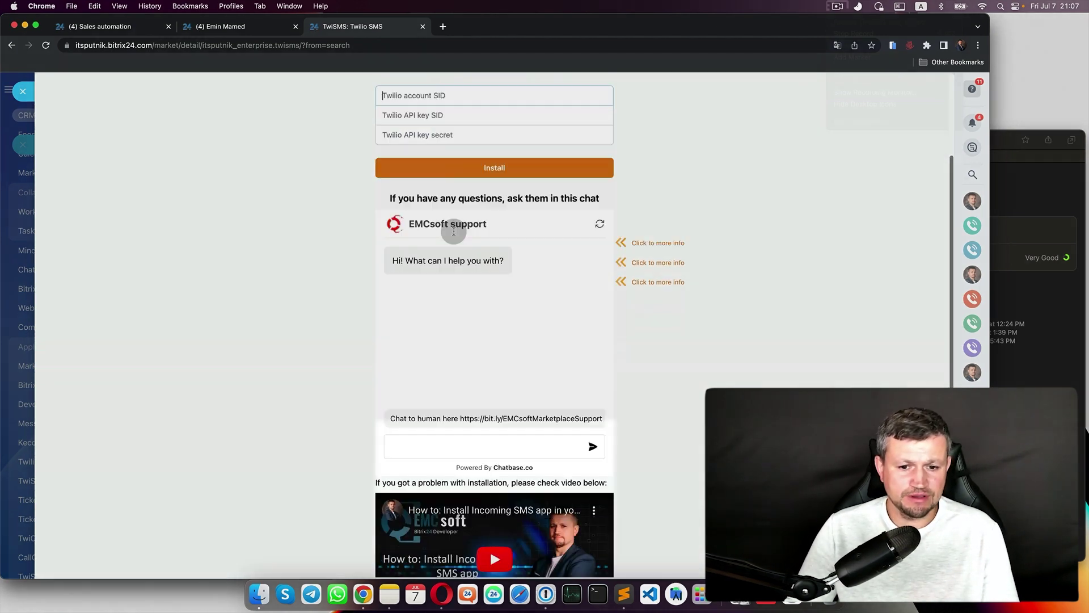
pyautogui.scroll(5, 453, 511)
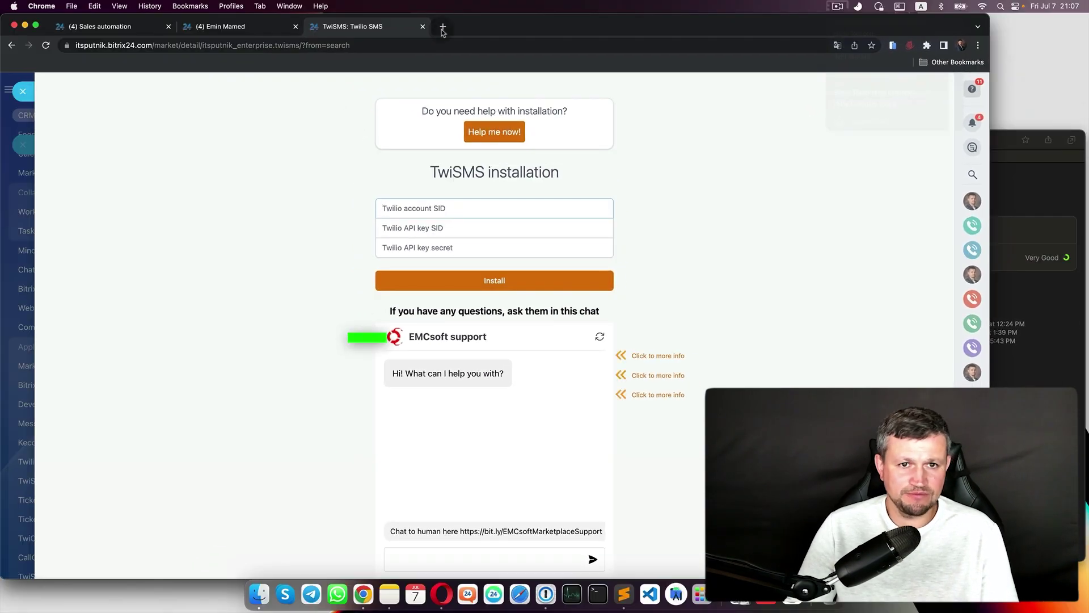
# Search the web for "twilio" in a new browser tab and open a result
pyautogui.click(443, 28)
pyautogui.write('twilio')
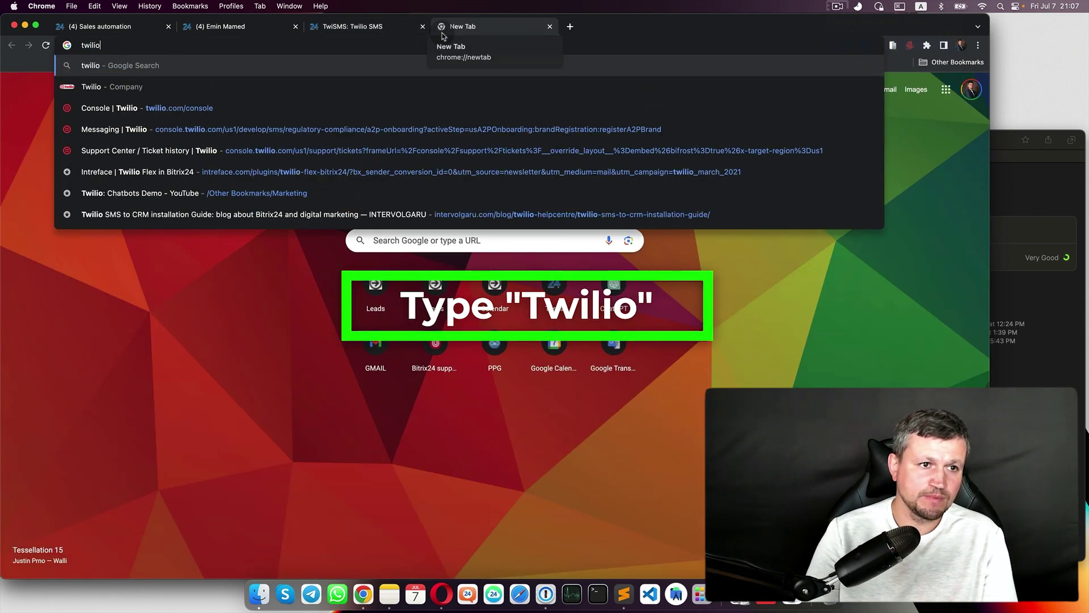
pyautogui.press('Return')
pyautogui.click(278, 203)
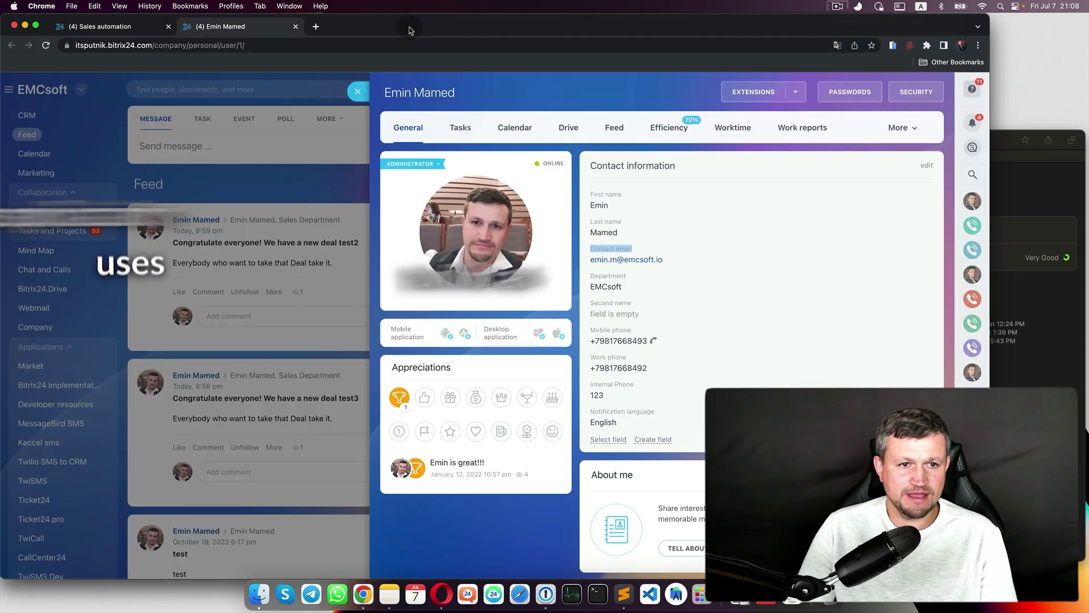
# Write the employee SMS text as "{{Responsible person: Name}}, new lead {{Lead name}} created. take an action!"
pyautogui.click(99, 27)
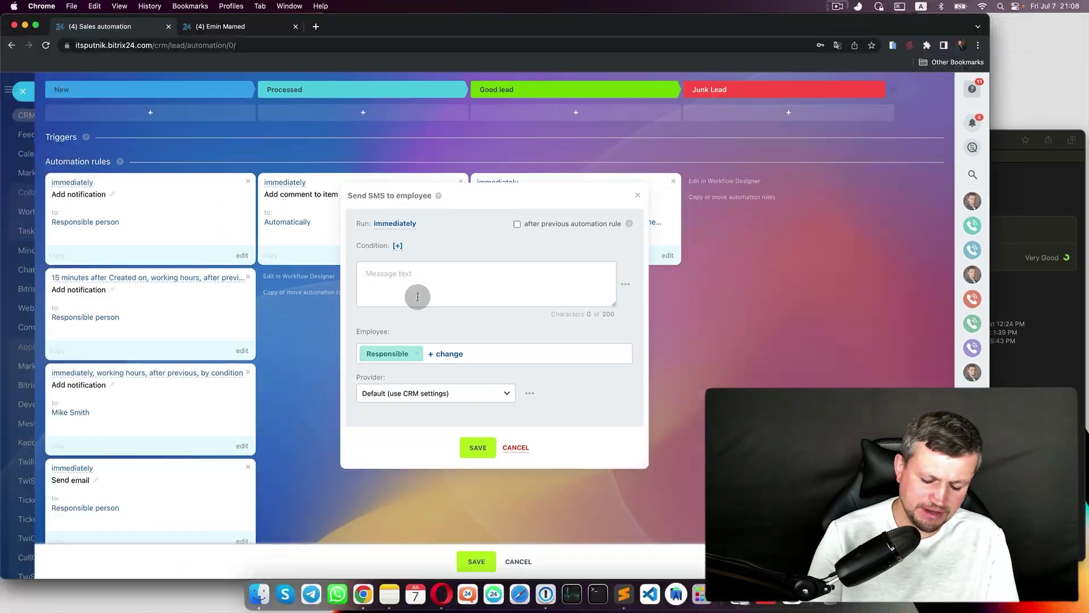
pyautogui.click(627, 285)
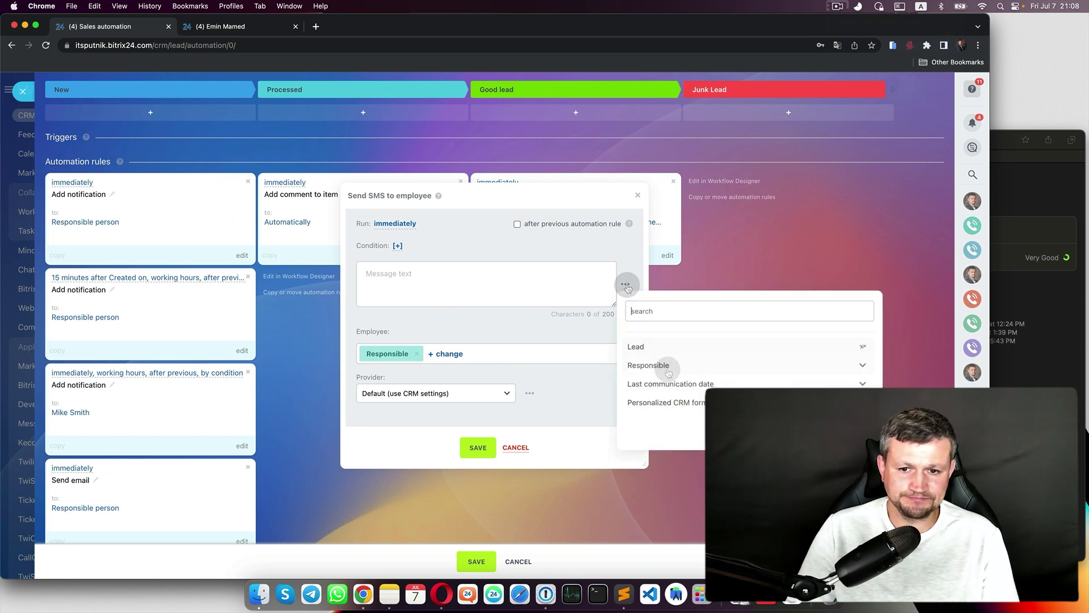
pyautogui.scroll(-3, 669, 372)
pyautogui.click(661, 379)
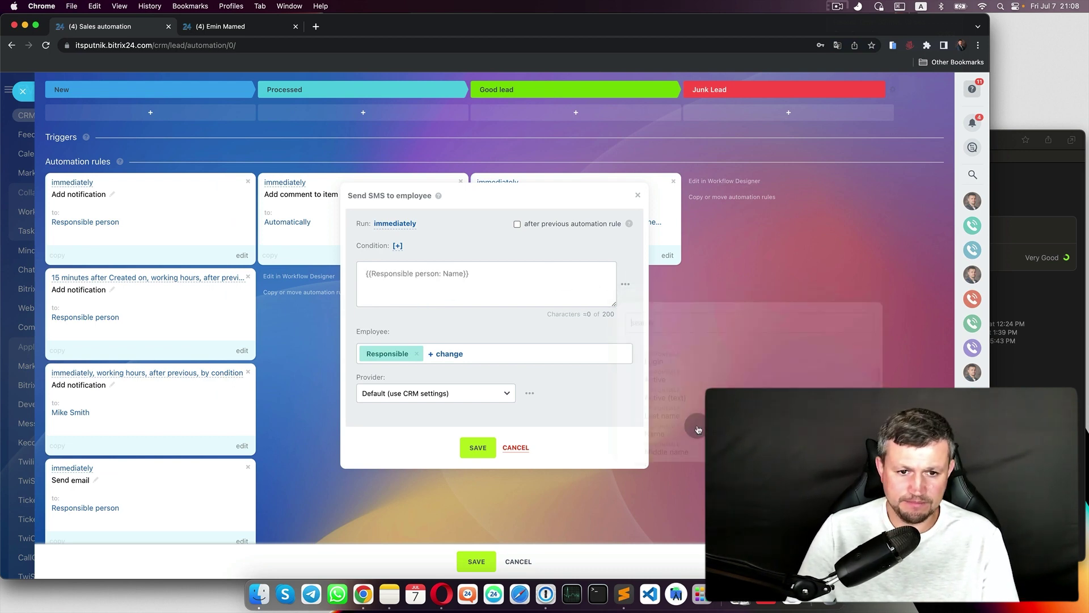
pyautogui.write(', new lead')
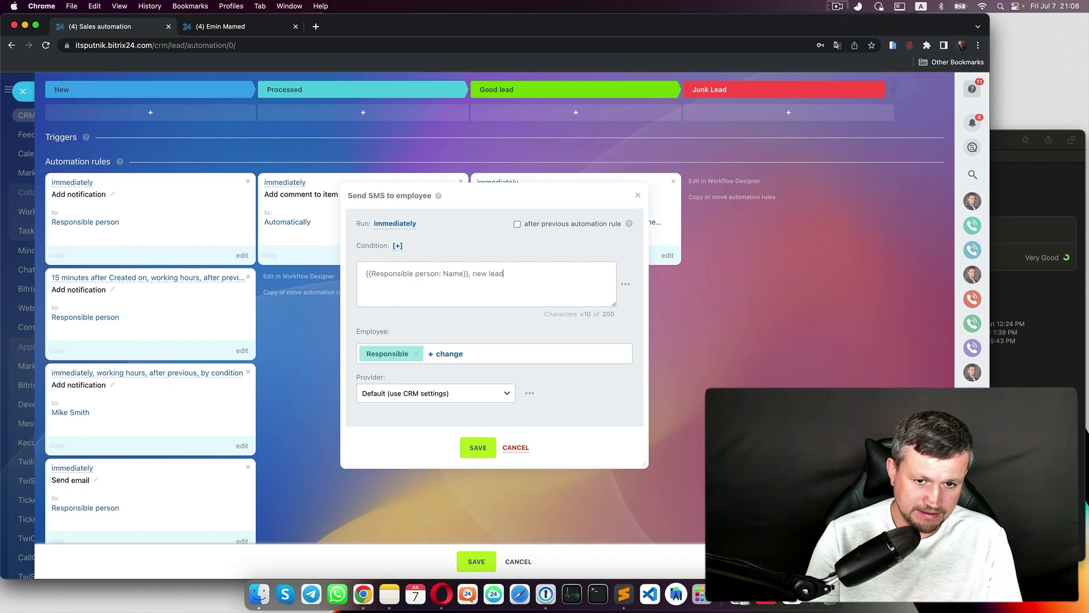
pyautogui.click(625, 284)
pyautogui.scroll(-3, 671, 356)
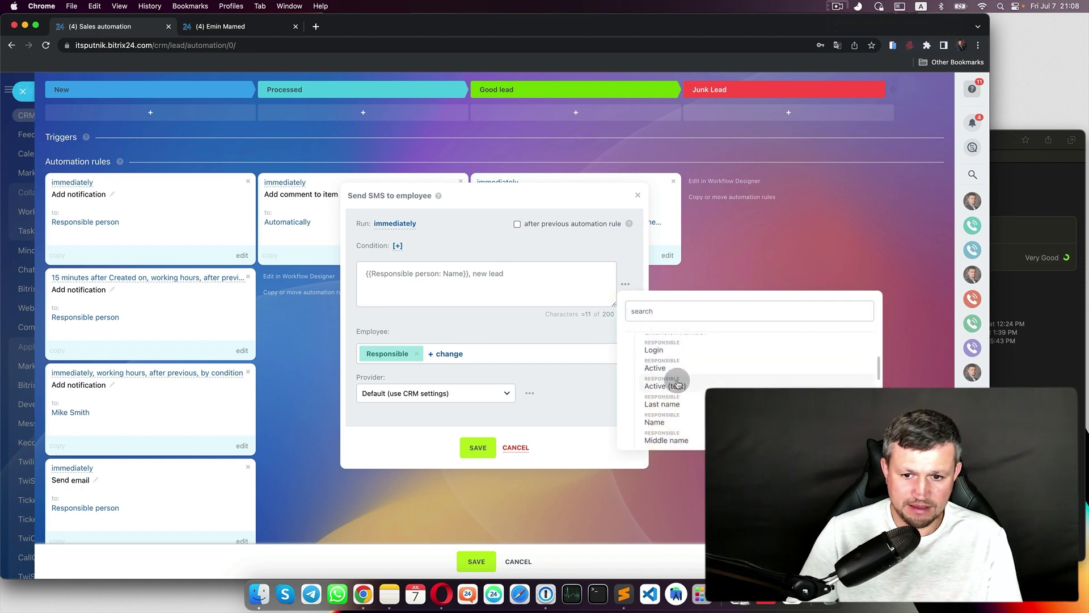
pyautogui.click(683, 362)
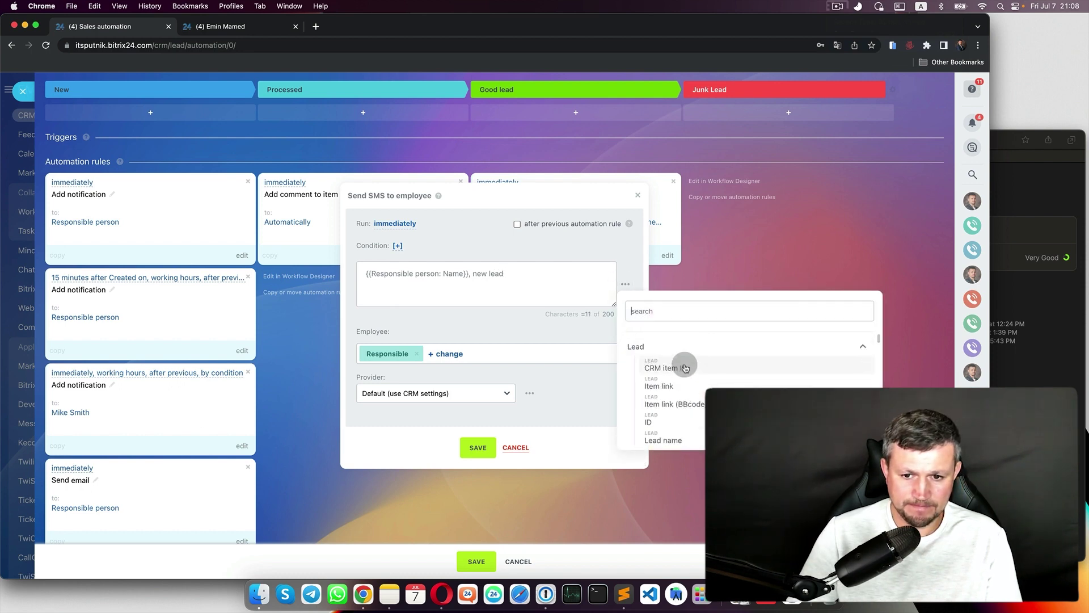
pyautogui.click(681, 431)
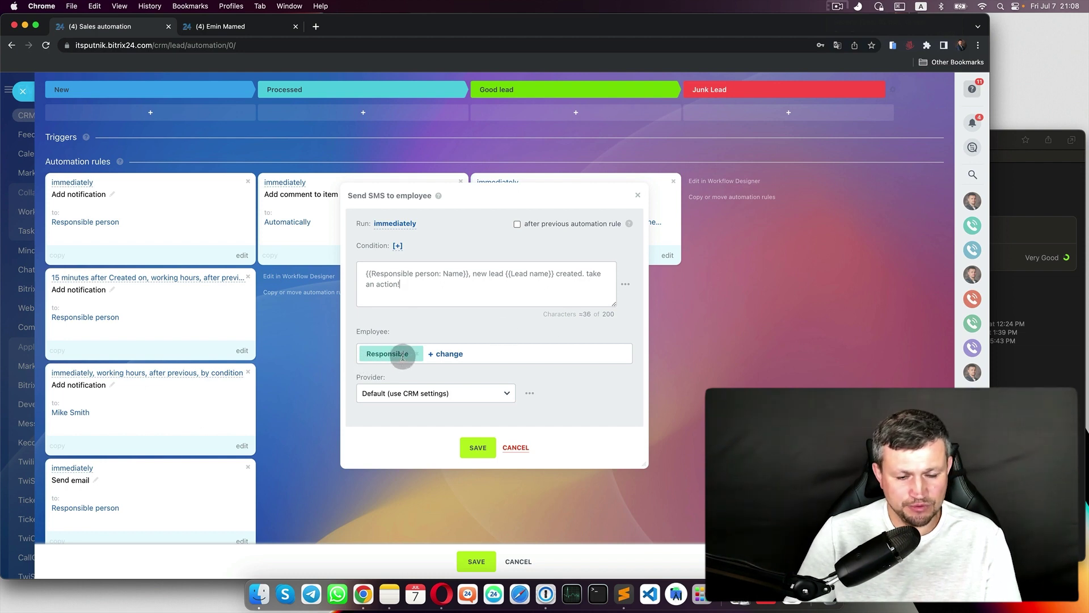
# Check the mobile phone in the employee's profile, set the SMS provider to "[TwiSMS] Sending sms via twilio", and save the automation rules
pyautogui.click(253, 32)
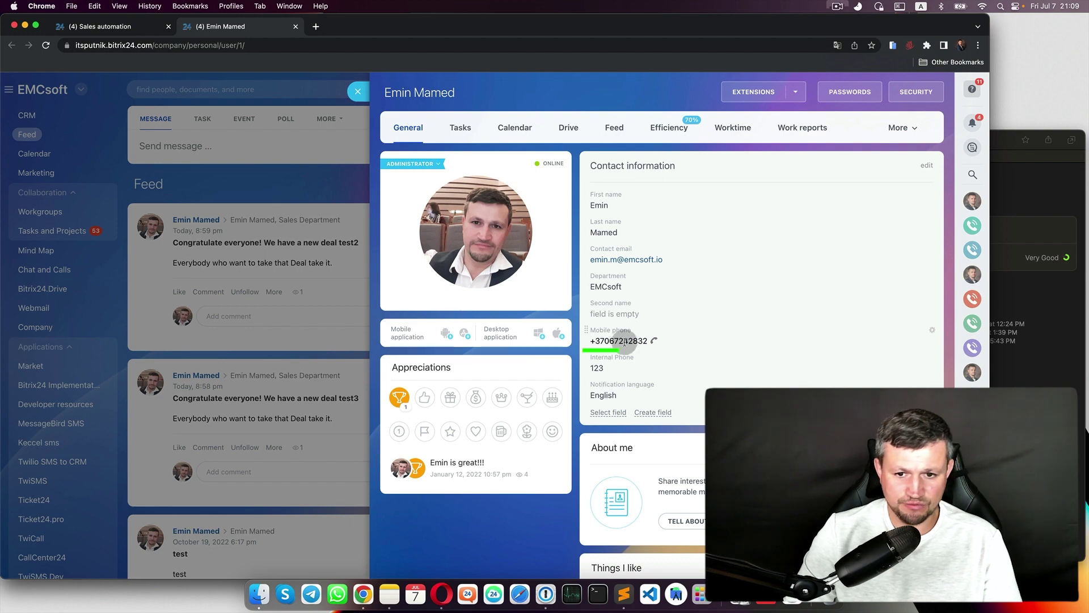
pyautogui.hotkey('ctrl', 'shift', 'Tab')
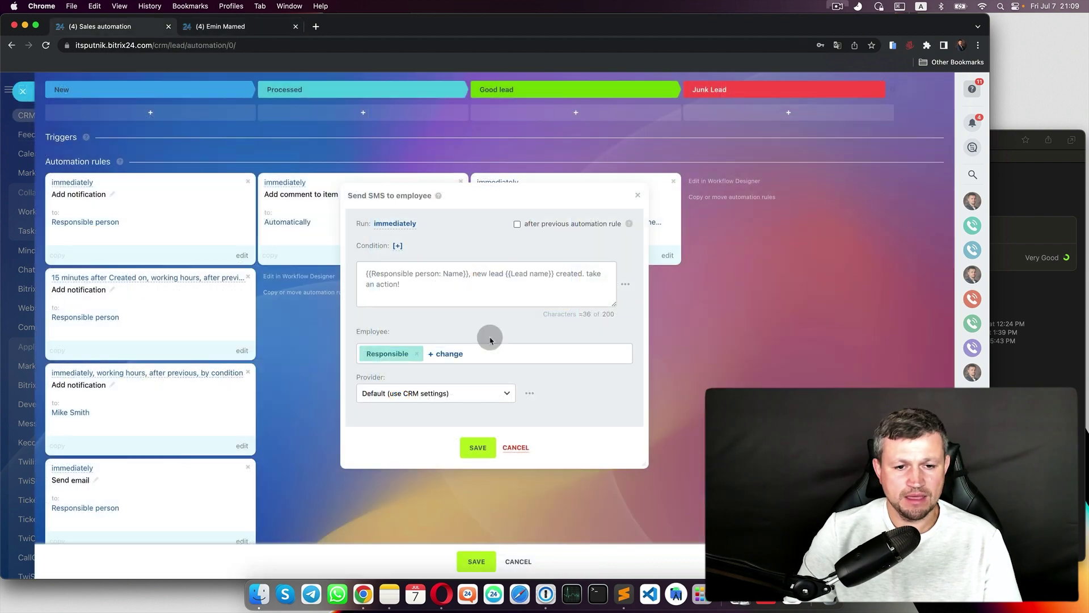
pyautogui.click(442, 397)
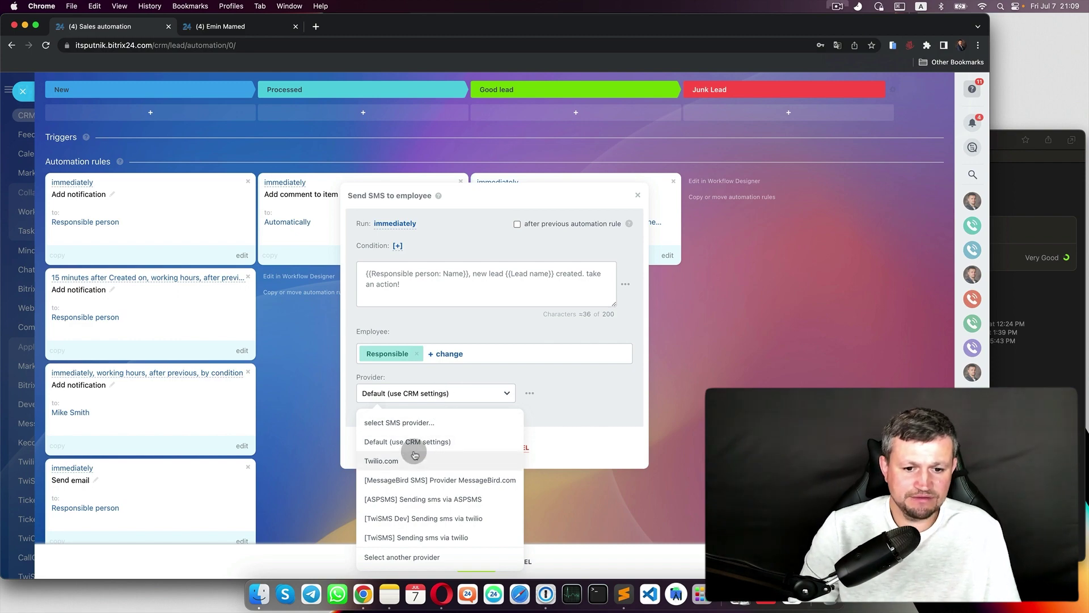
pyautogui.scroll(-1, 415, 448)
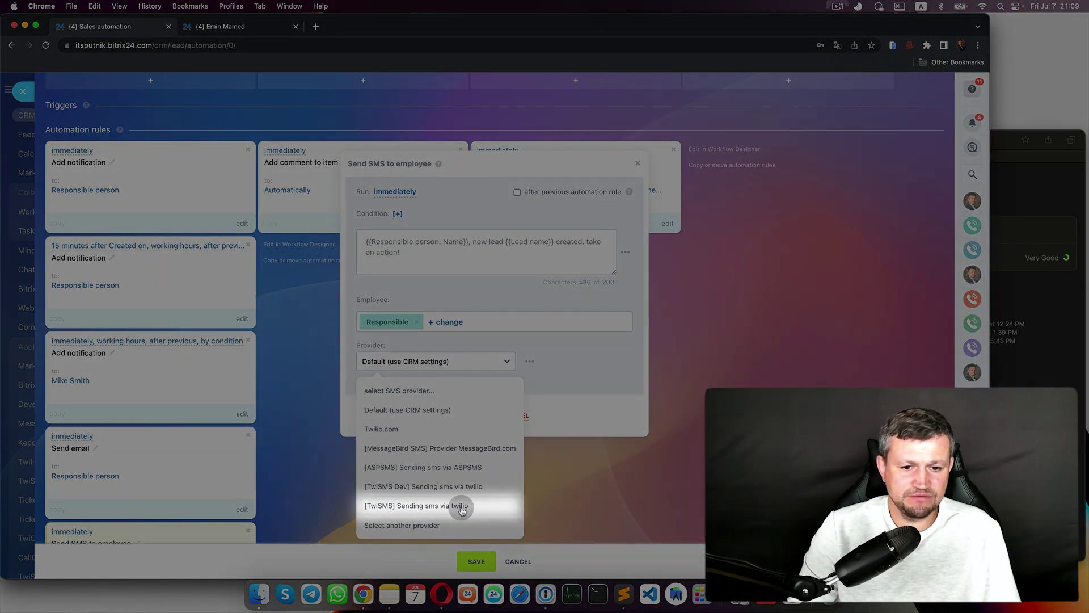
pyautogui.click(462, 506)
pyautogui.click(475, 415)
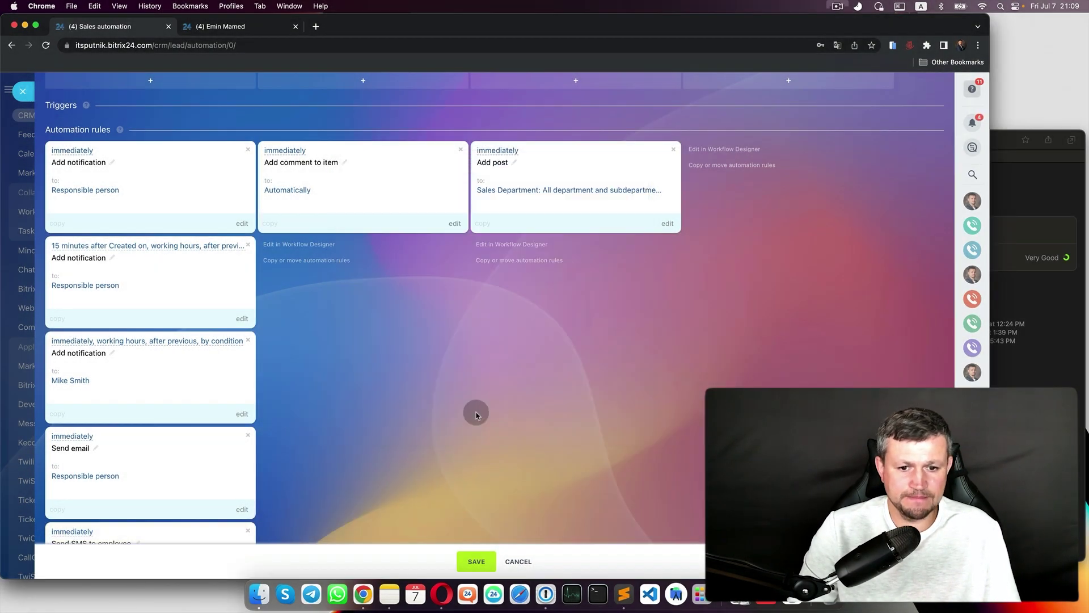
pyautogui.click(476, 562)
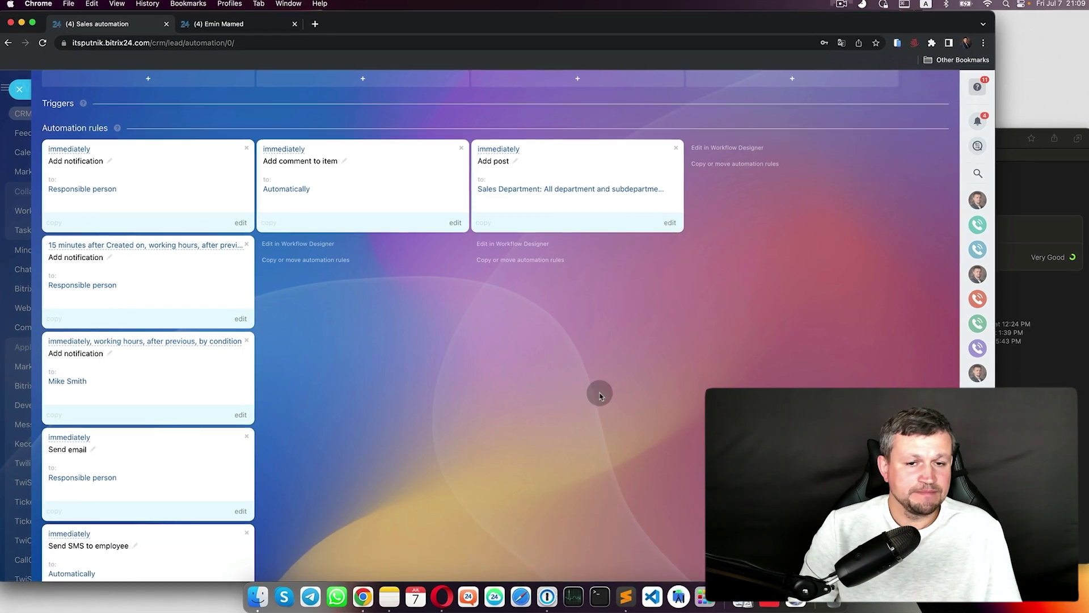
# Return to the leads Kanban, create a lead named test555 to test the SMS rule, and close its card
pyautogui.scroll(3, 598, 391)
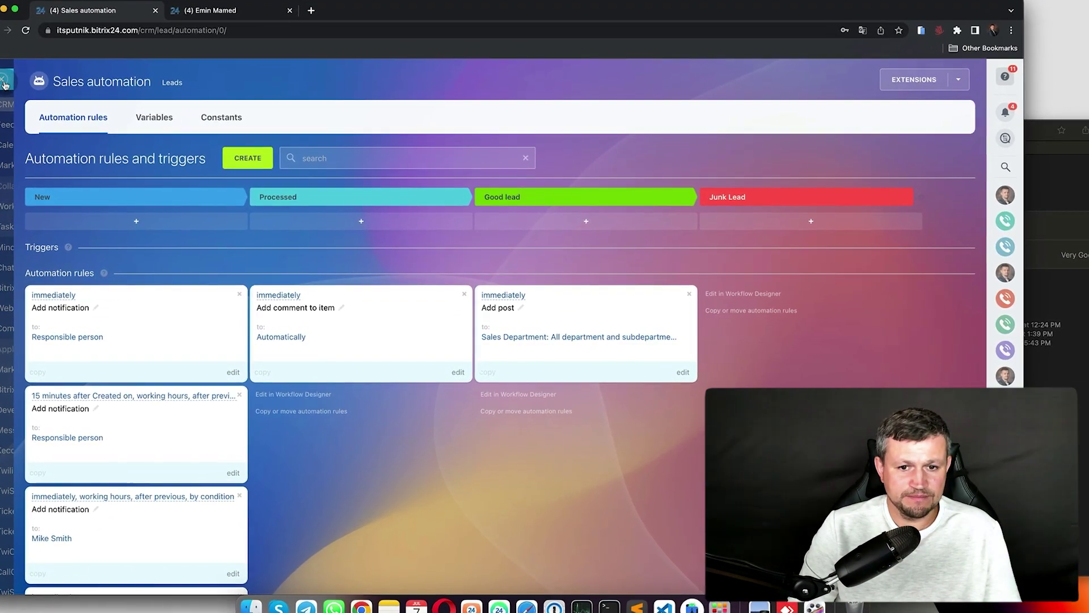
pyautogui.scroll(-5, 142, 272)
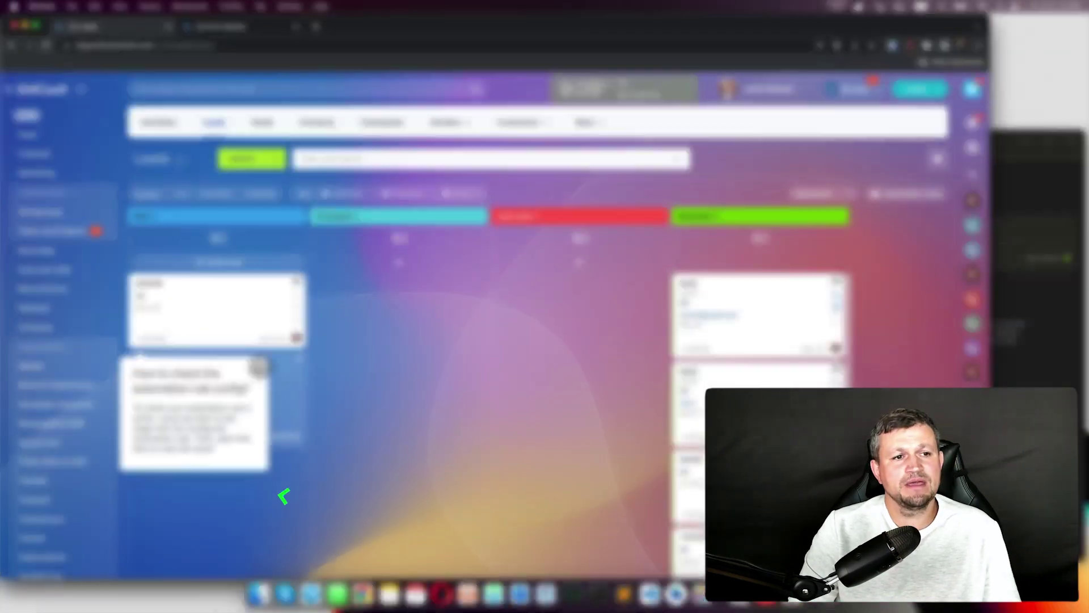
pyautogui.click(253, 156)
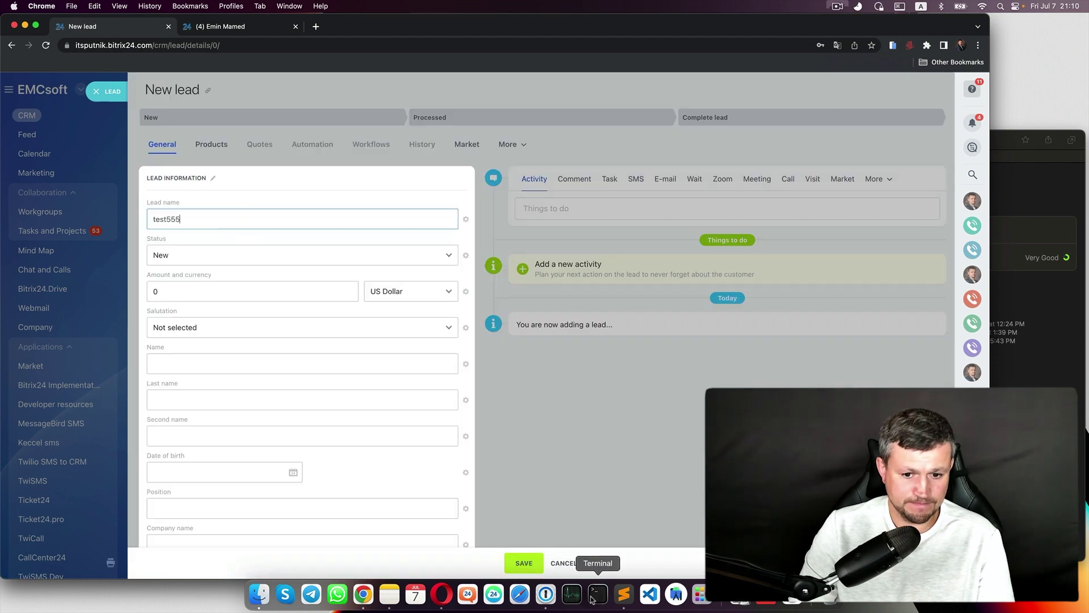
pyautogui.click(521, 562)
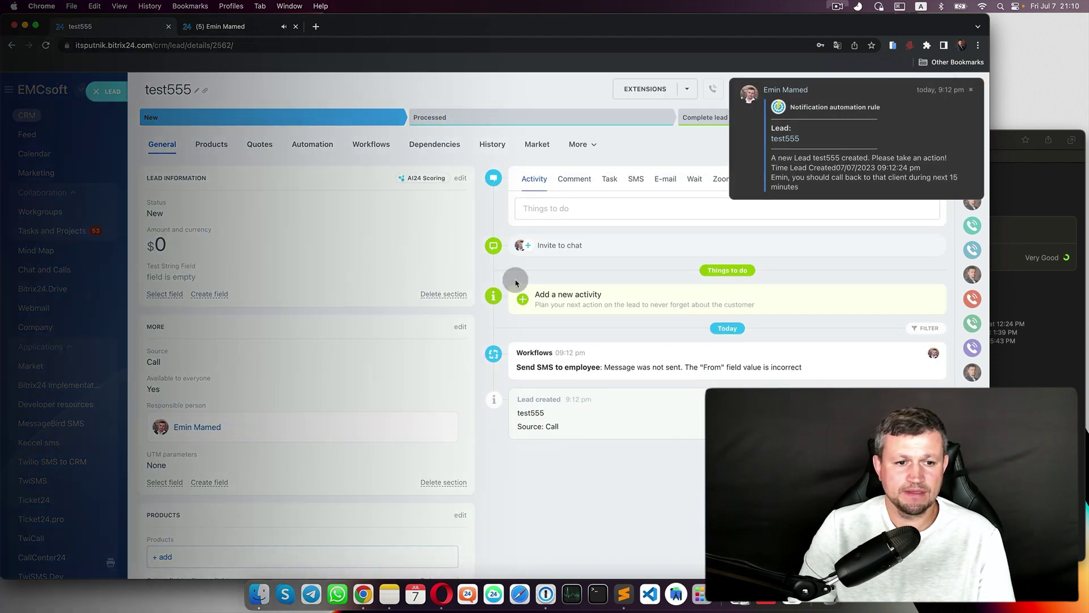
pyautogui.click(108, 91)
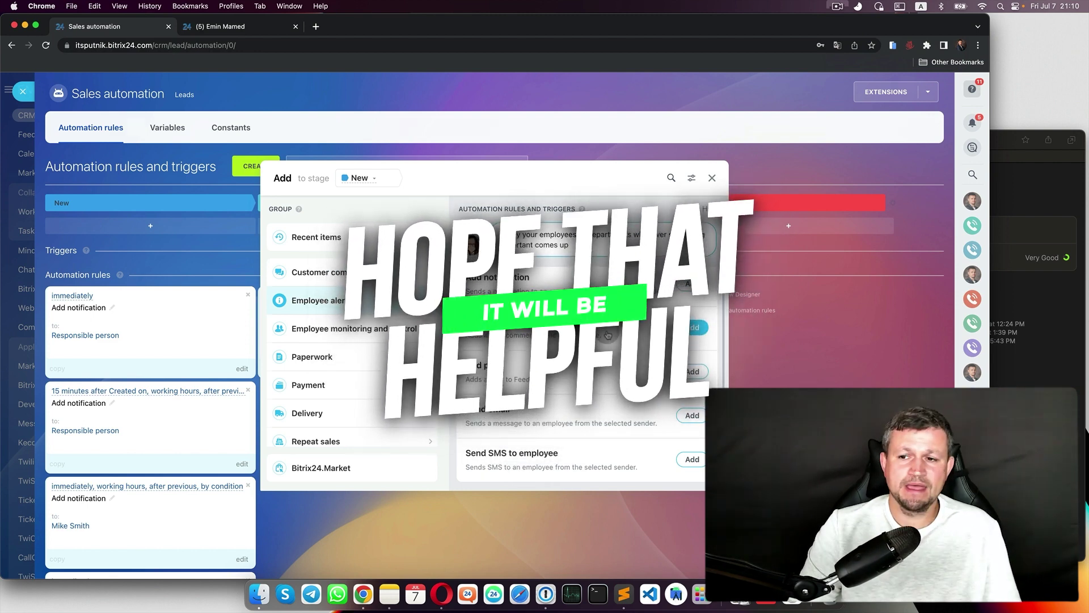
# Switch to Sublime Text to view the Robots list, widen its window, and hide it again
pyautogui.click(631, 597)
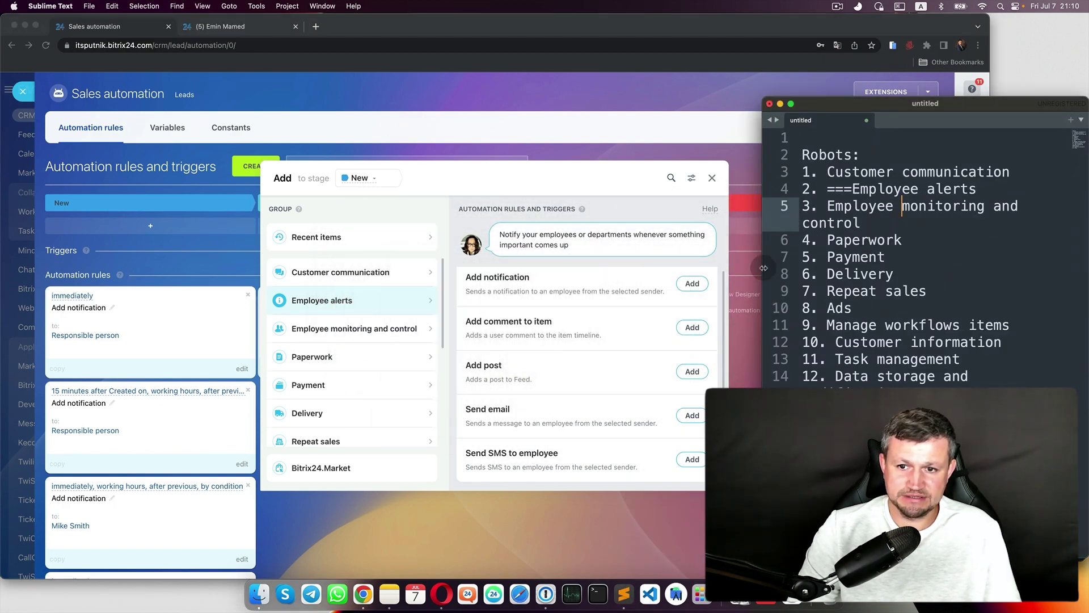
pyautogui.moveTo(764, 267); pyautogui.dragTo(719, 268)
pyautogui.press('super+h')
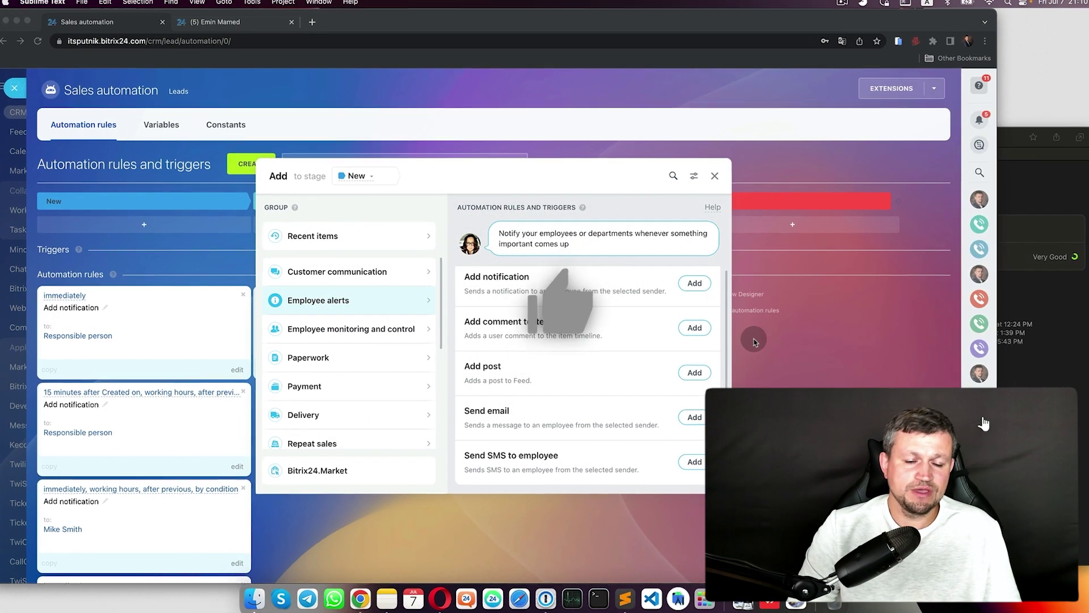